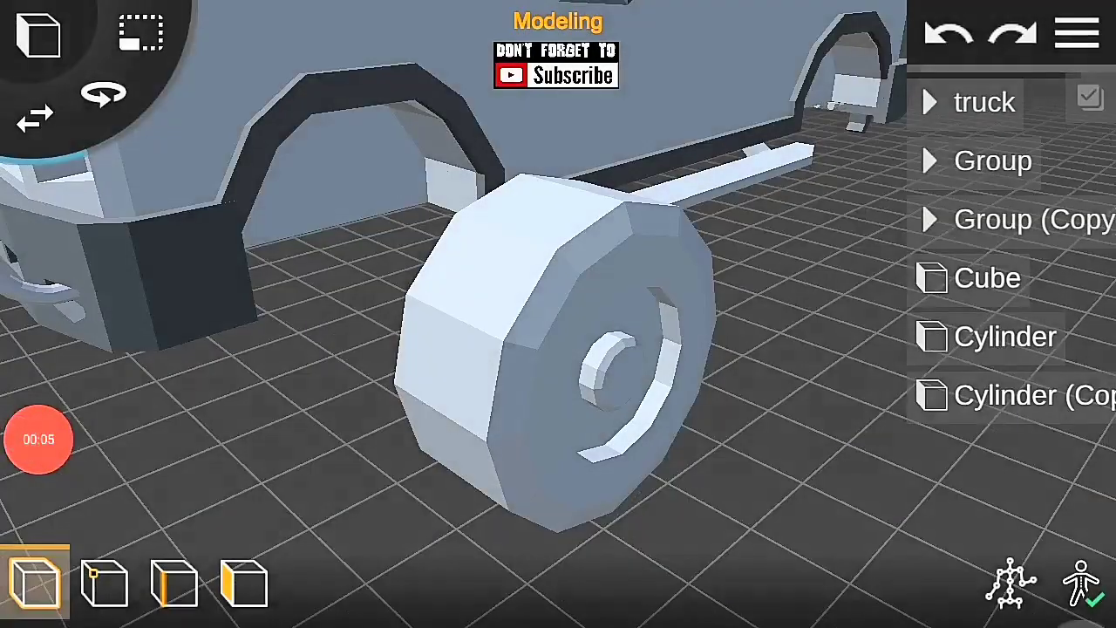
Step: Leave the rendered truck intro and select the wheel's Cylinder (Copy) in the modeling view
left_click(1029, 395)
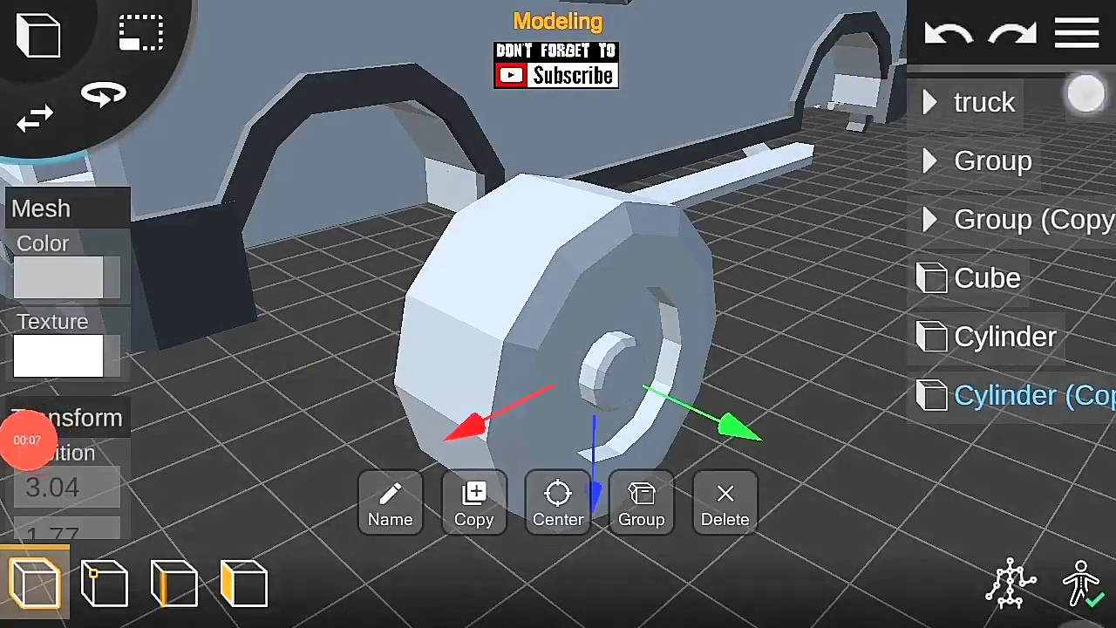
Step: Group the two wheel cylinders and name the group 'tyre'
left_click(390, 502)
left_click(331, 319)
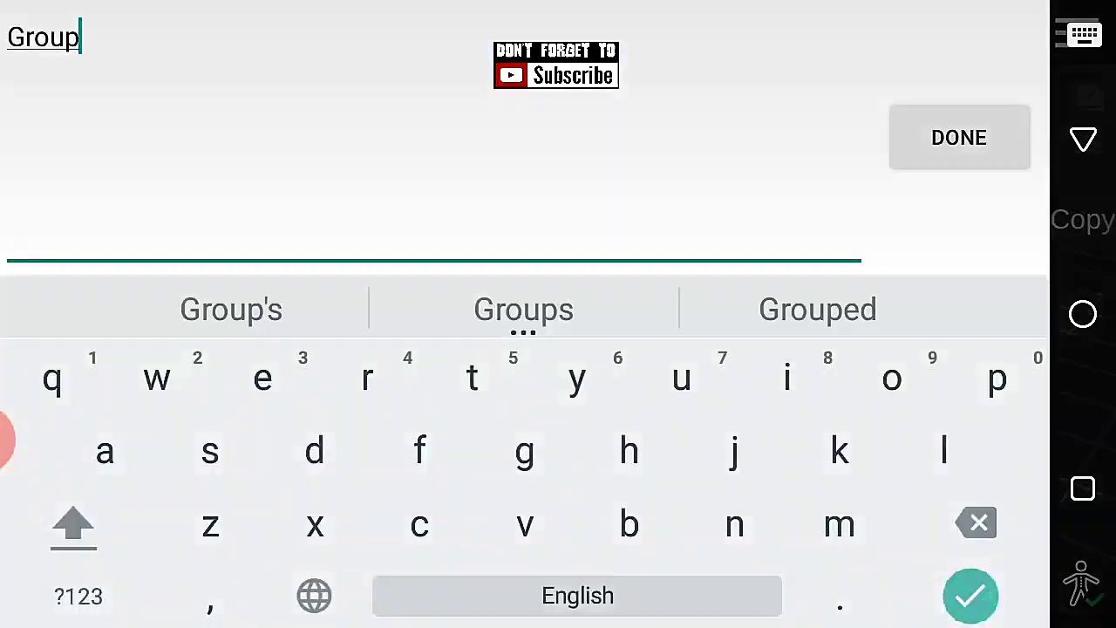
type("re")
left_click(959, 137)
left_click(757, 399)
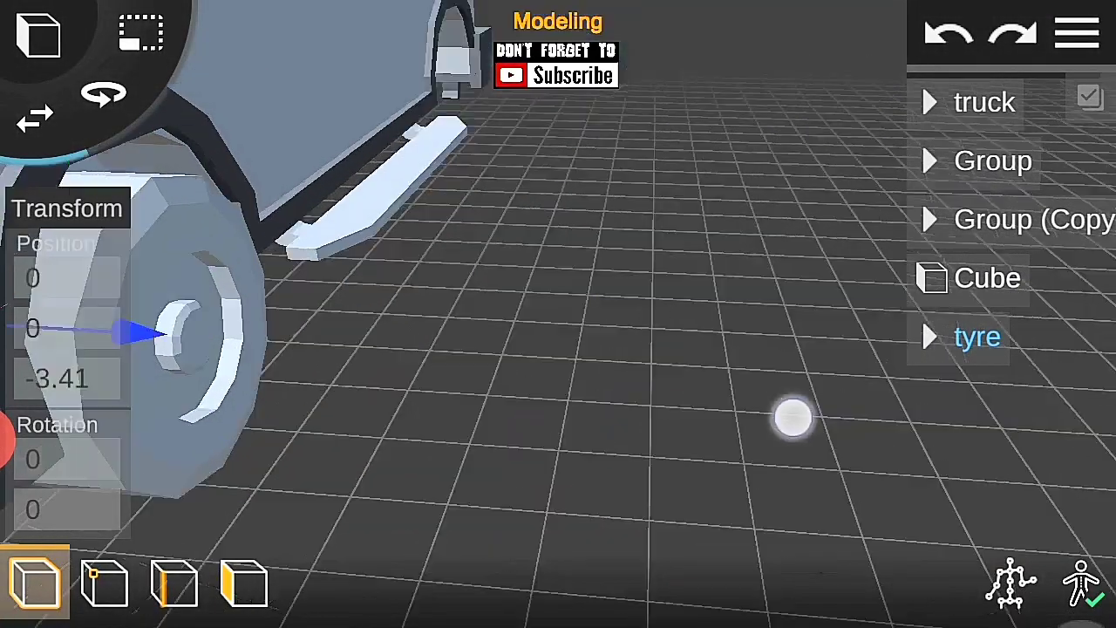
Step: Orbit to a level side view and select the wheel cylinder inside the tyre group
mouse_move(791, 414)
left_mouse_down()
mouse_move(616, 489)
mouse_move(798, 468)
left_mouse_up()
left_click_drag(610, 418, 698, 410)
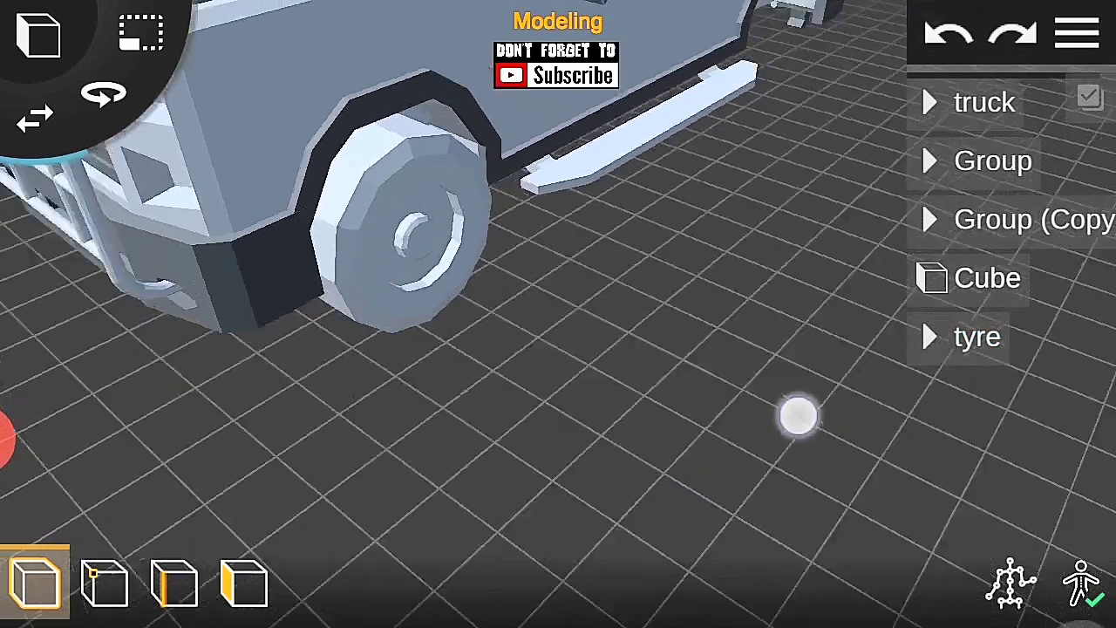
left_click(977, 337)
mouse_move(797, 413)
left_mouse_down()
mouse_move(879, 407)
mouse_move(946, 425)
mouse_move(999, 463)
mouse_move(996, 343)
mouse_move(966, 329)
left_mouse_up()
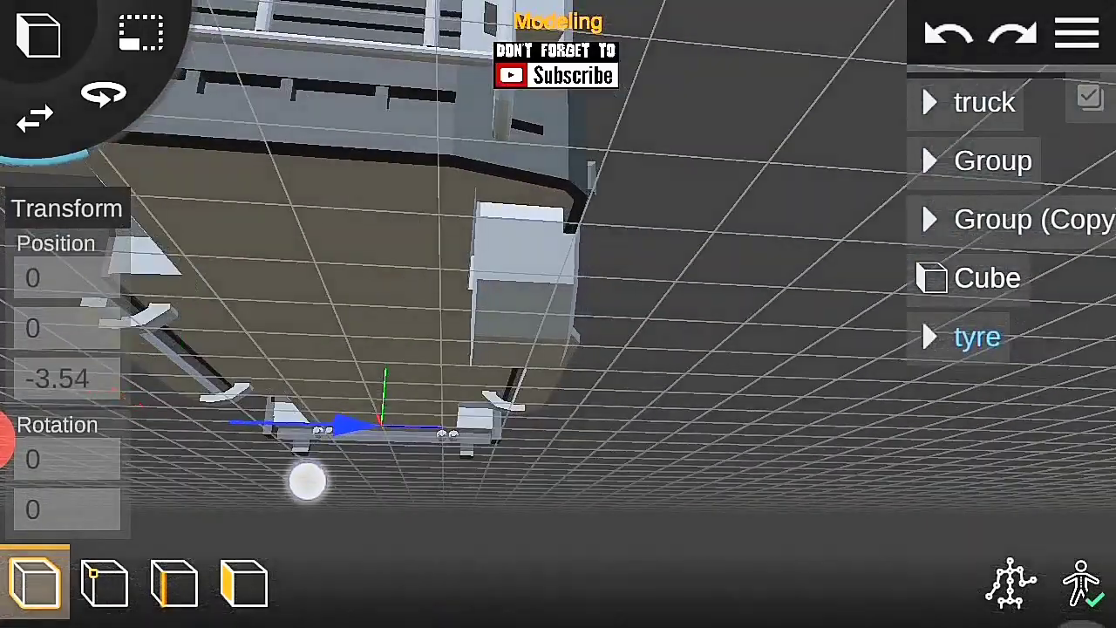
left_click_drag(307, 481, 631, 496)
left_click(480, 301)
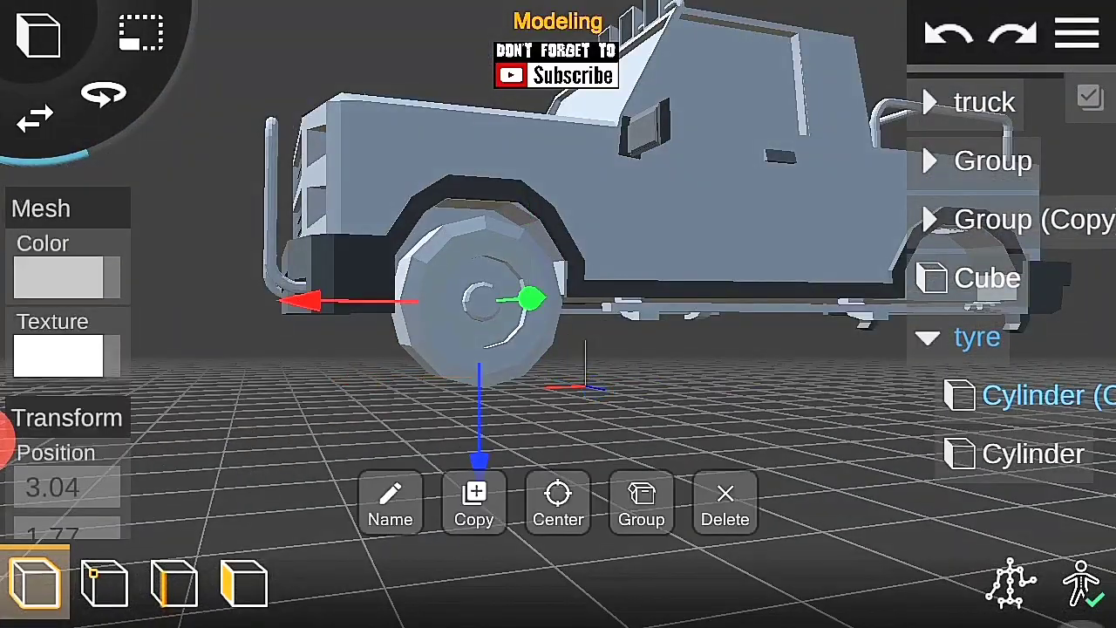
Step: Zoom in and turn the view to face the wheel hub head-on
scroll(517, 333, "up", 3)
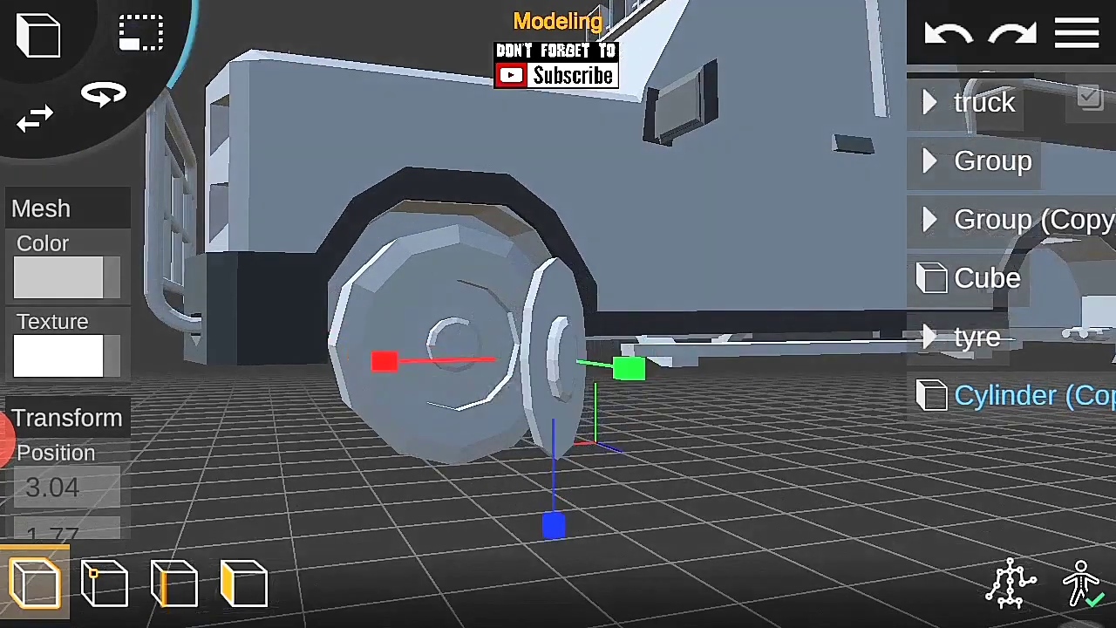
left_click_drag(558, 488, 619, 486)
mouse_move(580, 443)
left_mouse_down()
mouse_move(847, 411)
mouse_move(294, 375)
mouse_move(308, 364)
left_mouse_up()
left_click_drag(837, 372, 617, 504)
mouse_move(682, 381)
left_mouse_down()
mouse_move(785, 384)
mouse_move(847, 424)
mouse_move(800, 539)
left_mouse_up()
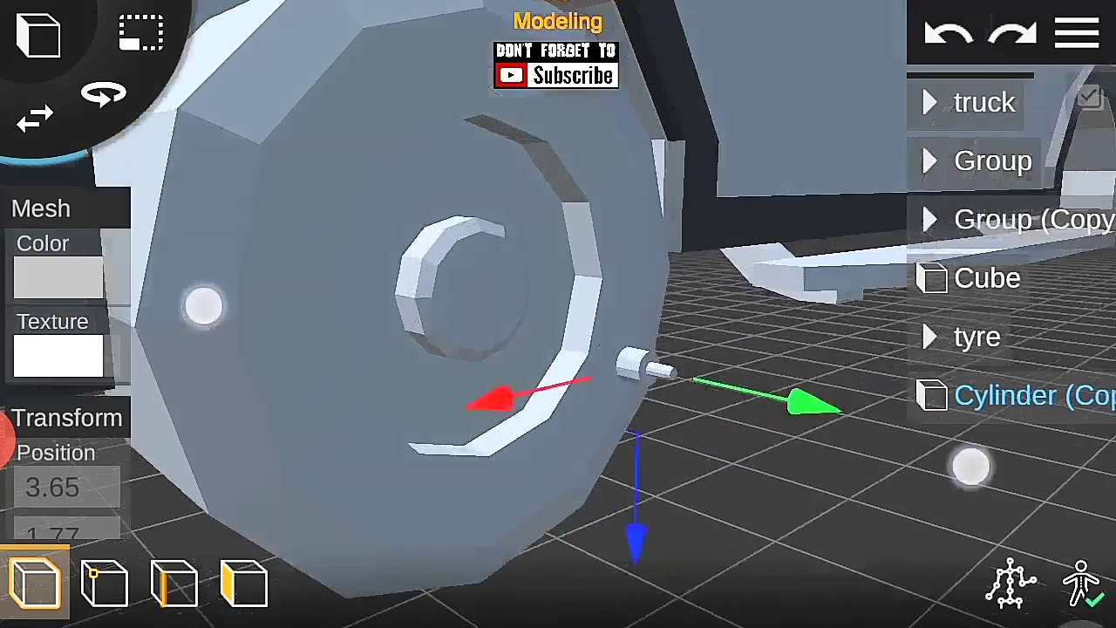
left_click_drag(969, 463, 718, 378)
mouse_move(668, 483)
left_mouse_down()
mouse_move(882, 413)
mouse_move(619, 424)
mouse_move(598, 459)
mouse_move(296, 357)
mouse_move(385, 409)
mouse_move(855, 361)
left_mouse_up()
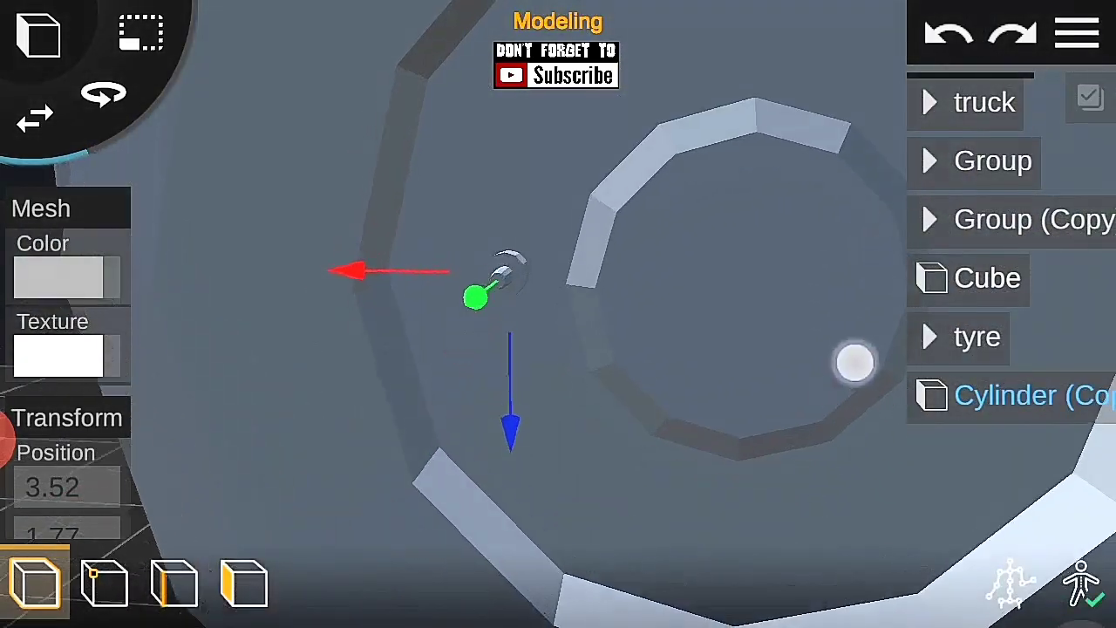
left_click_drag(349, 271, 313, 342)
Step: Slide the bolt copies left and down onto the hub, then group the bolt pieces
mouse_move(750, 498)
left_mouse_down()
mouse_move(551, 410)
mouse_move(944, 491)
mouse_move(611, 419)
left_mouse_up()
left_click_drag(536, 363, 545, 323)
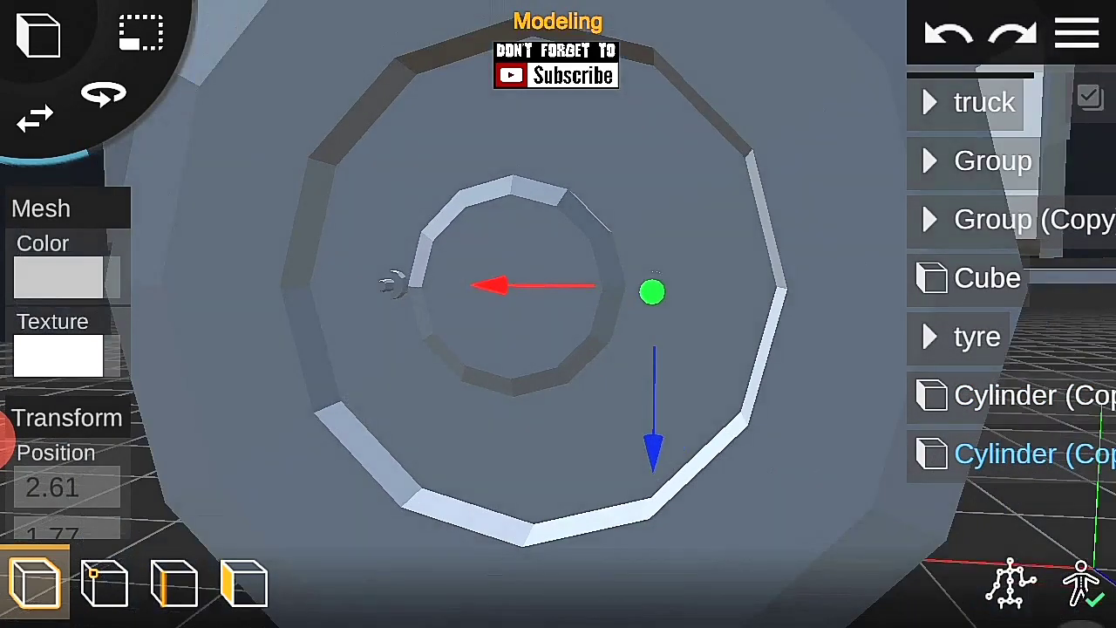
left_click_drag(767, 489, 814, 453)
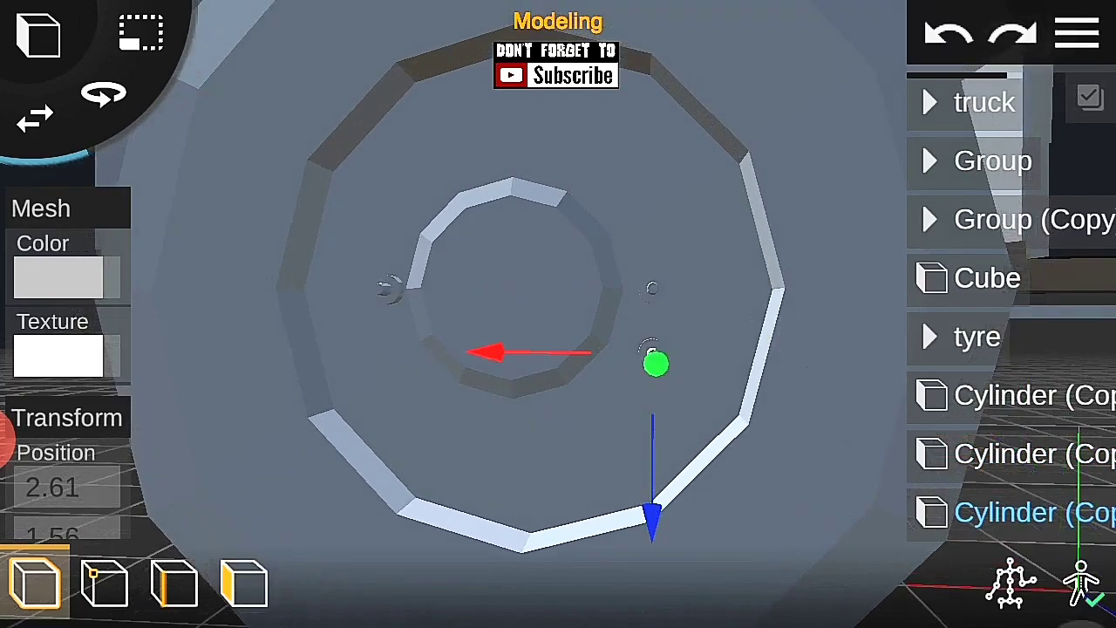
left_click(732, 504)
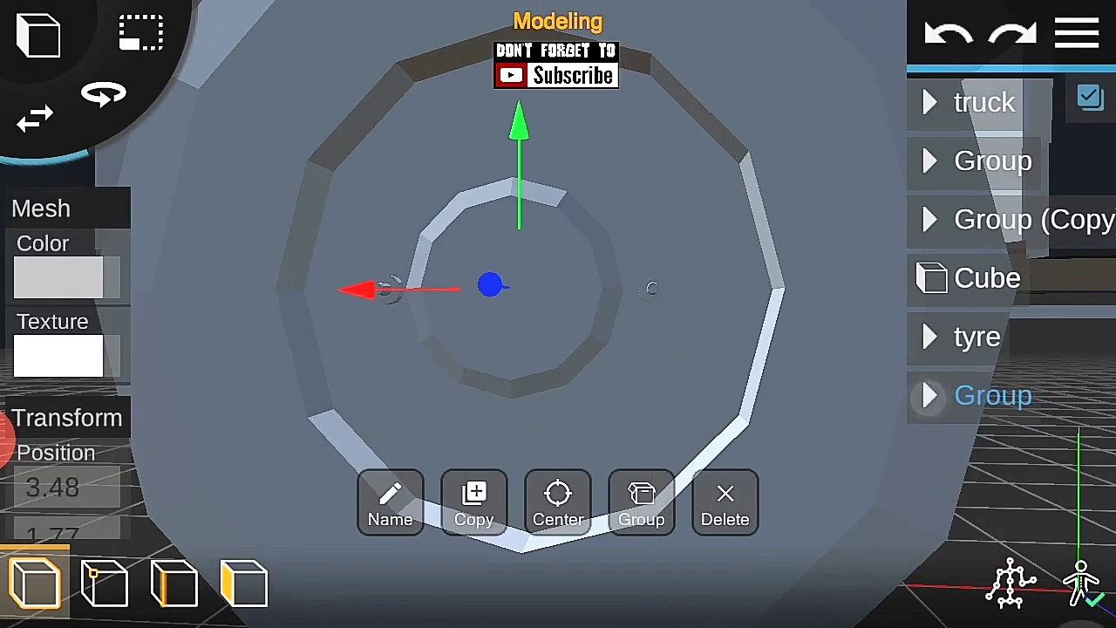
Step: Duplicate the bolt group and raise the copied bolts up the hub
left_click(473, 501)
left_click(930, 454)
scroll(556, 384, "up", 5)
left_click(361, 357)
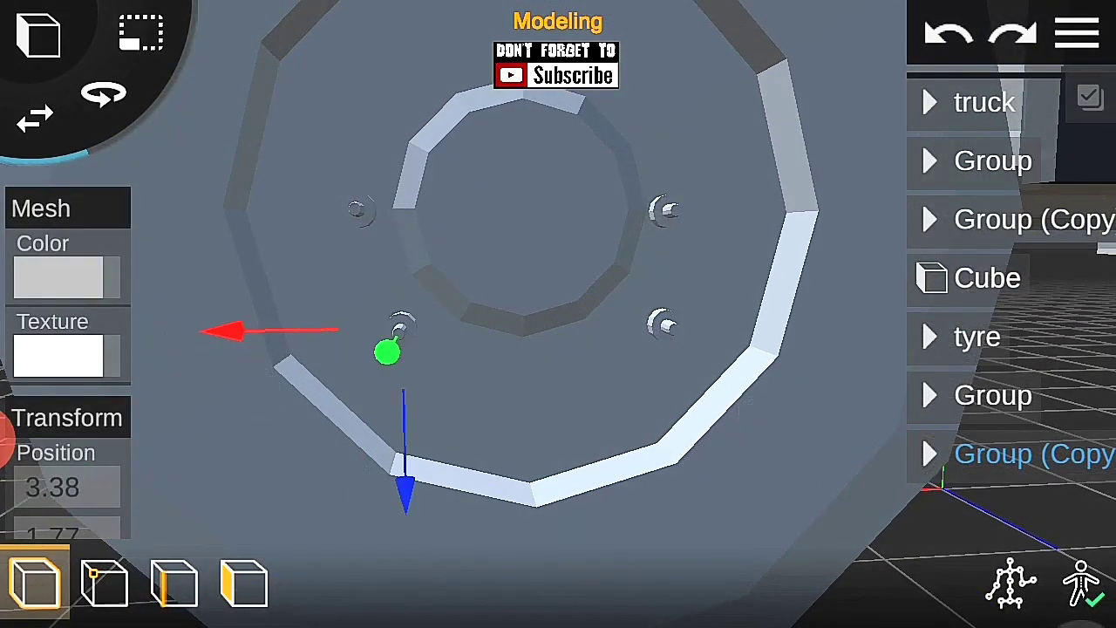
left_click(1077, 34)
scroll(535, 406, "down", 3)
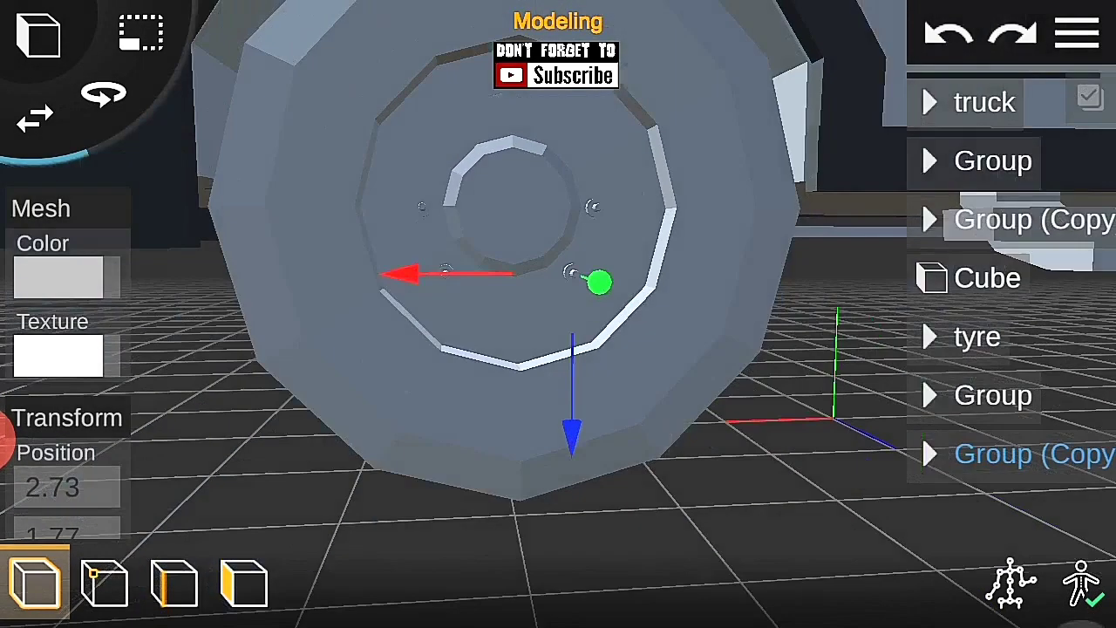
left_click(473, 504)
left_click_drag(813, 285, 847, 301)
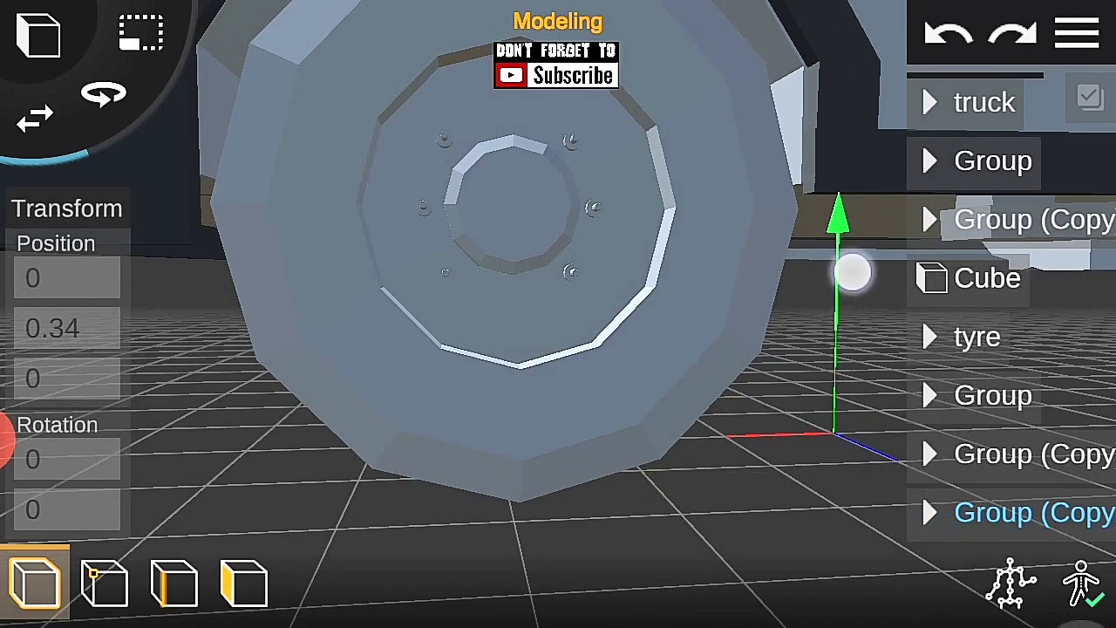
mouse_move(744, 524)
left_mouse_down()
mouse_move(880, 481)
mouse_move(660, 511)
mouse_move(892, 366)
left_mouse_up()
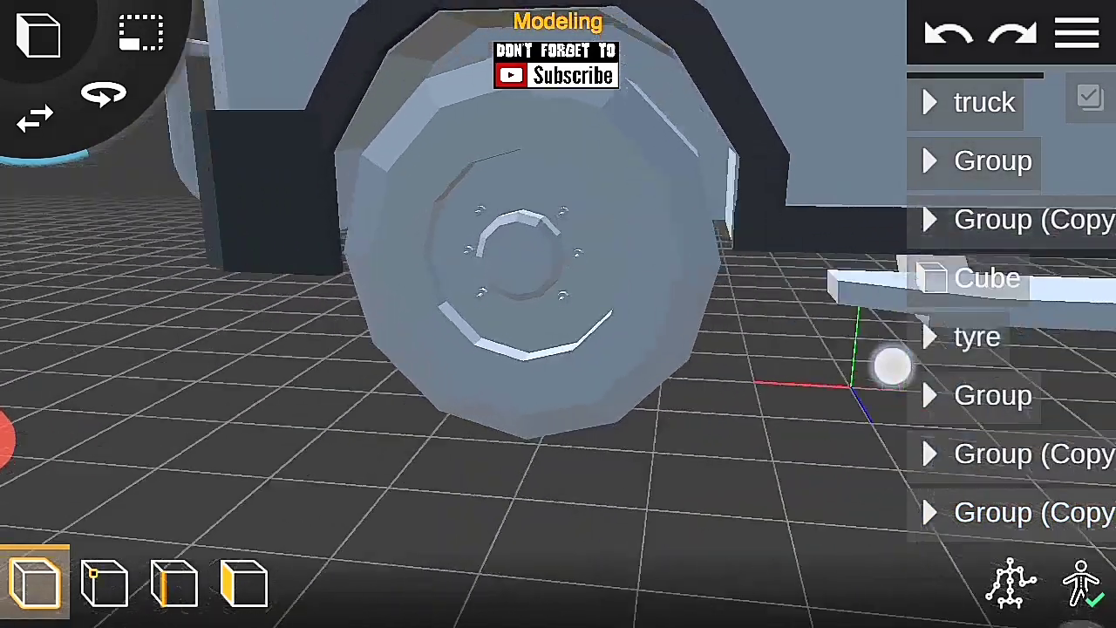
Step: Move a single bolt from the newest copy sideways into the hub's lower gap
left_click(1101, 44)
left_click(773, 451)
scroll(834, 446, "up", 5)
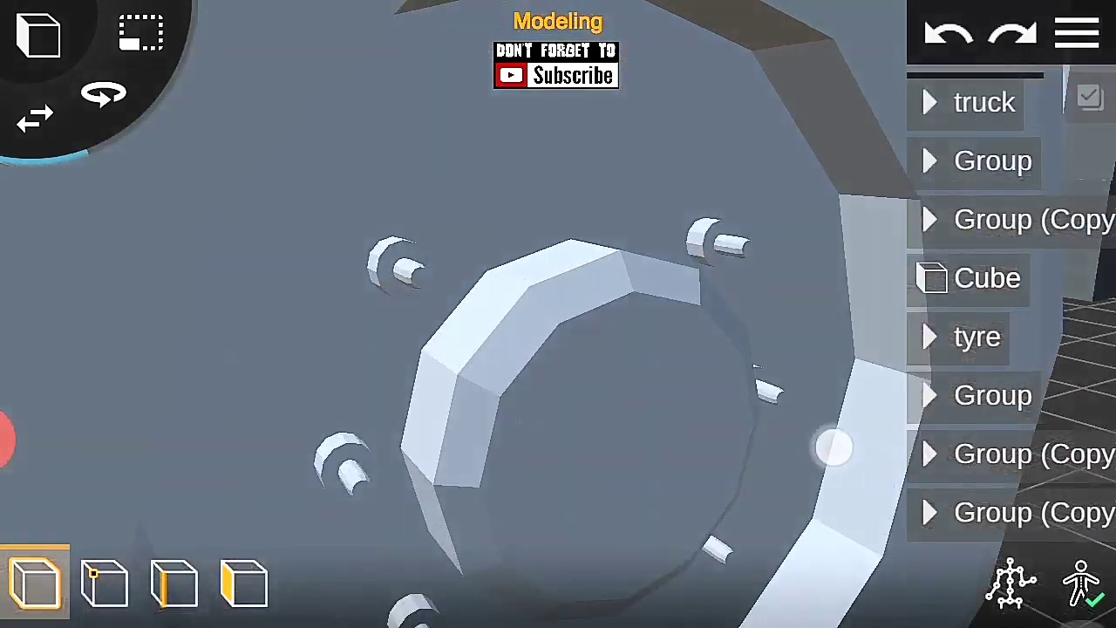
left_click(918, 519)
left_click(1002, 523)
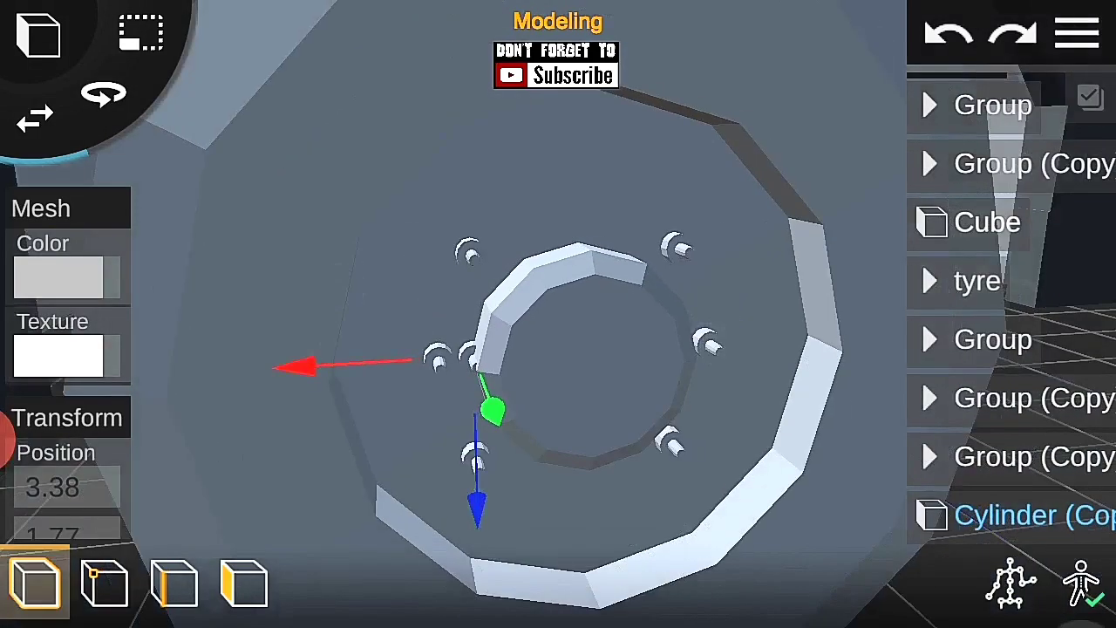
left_click_drag(653, 370, 443, 280)
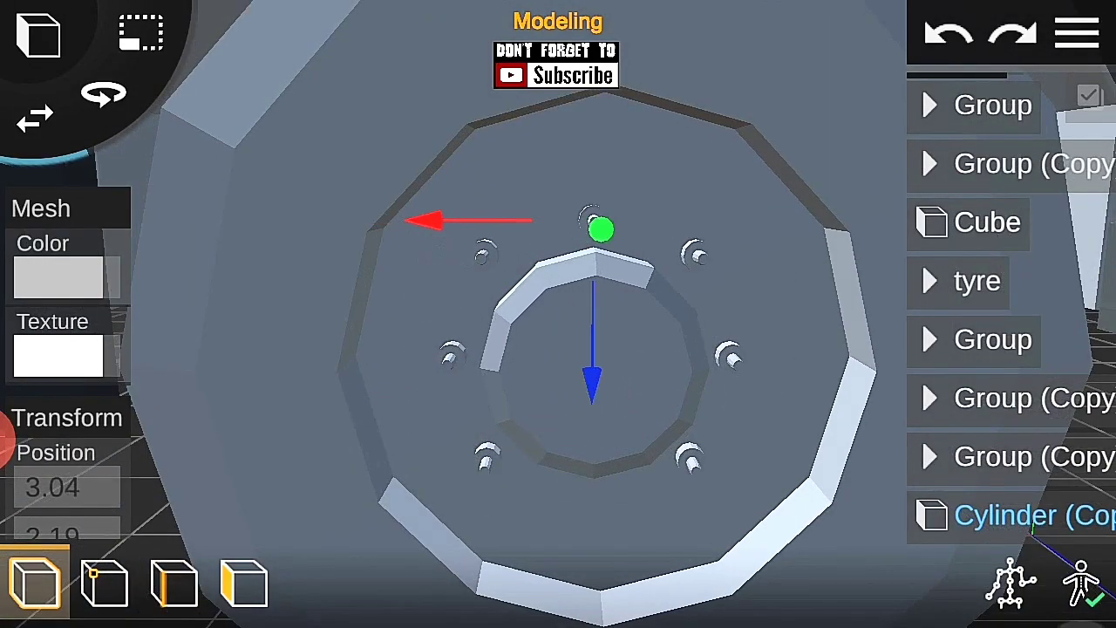
left_click_drag(592, 383, 604, 421)
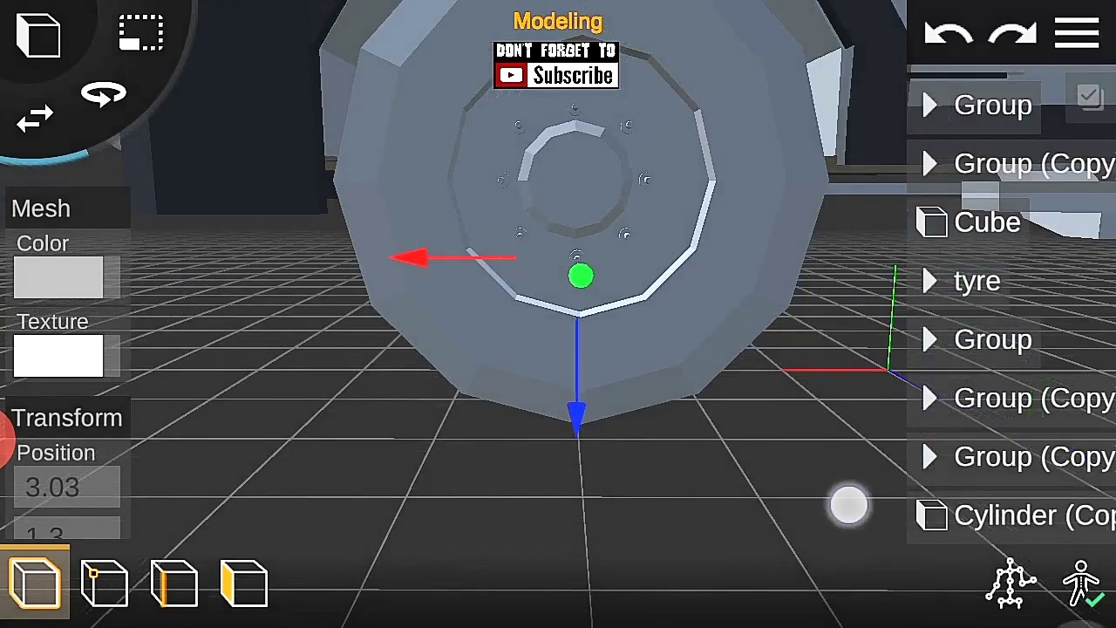
Step: Select all the bolt groups together and push them outward from the wheel face
left_click(1077, 33)
left_click(783, 496)
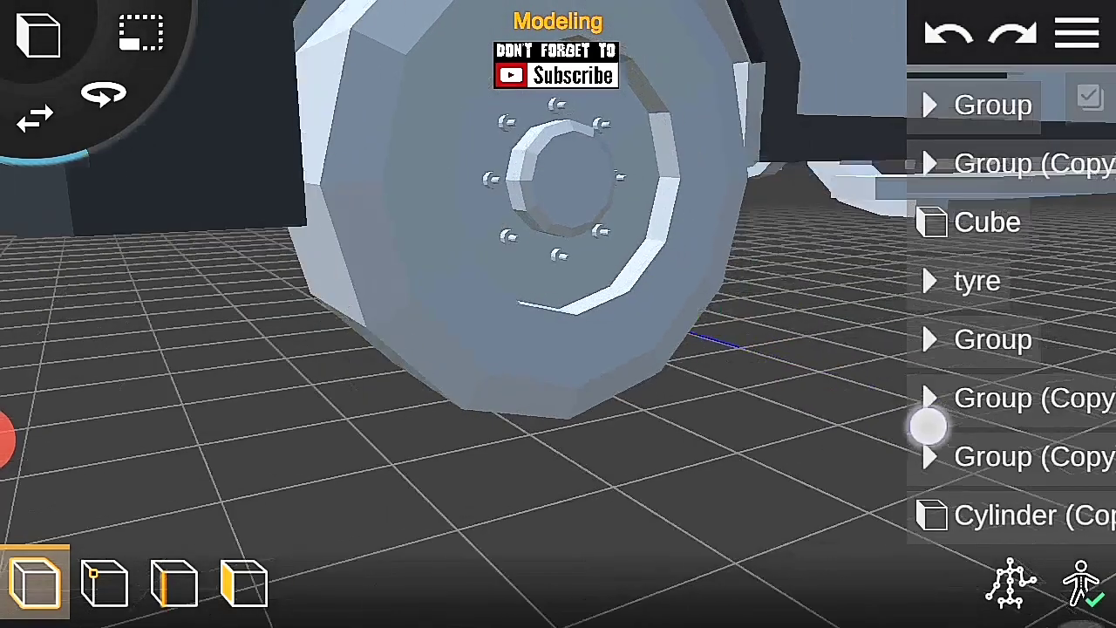
left_click(1017, 427)
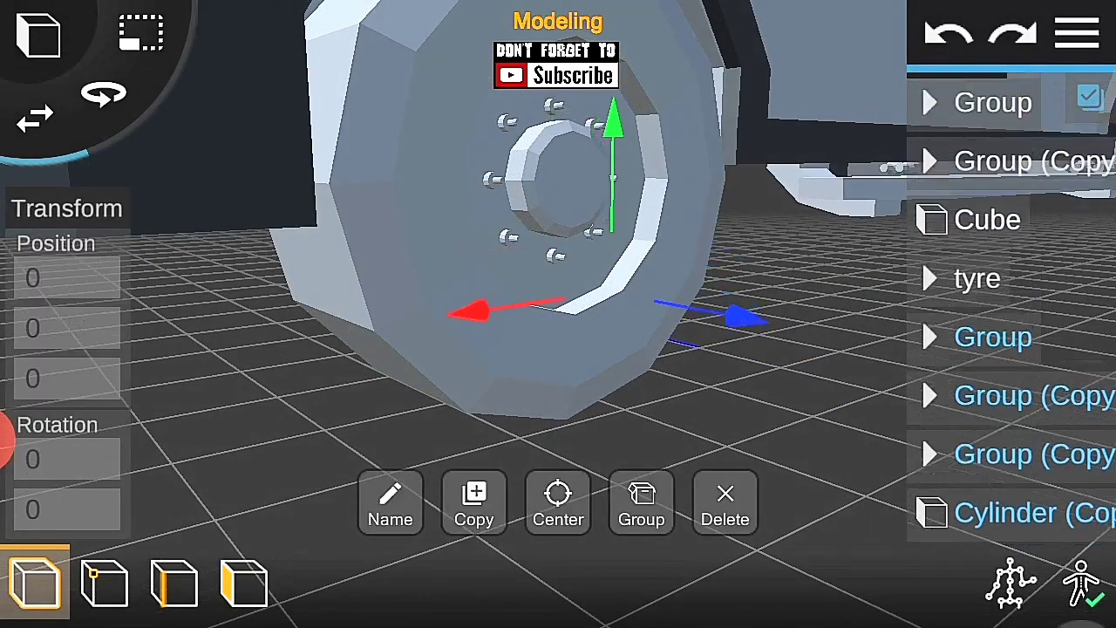
left_click(932, 404)
left_click_drag(739, 315, 772, 387)
Step: Duplicate the tyre group and move the copy toward the truck's other end
left_click(936, 386)
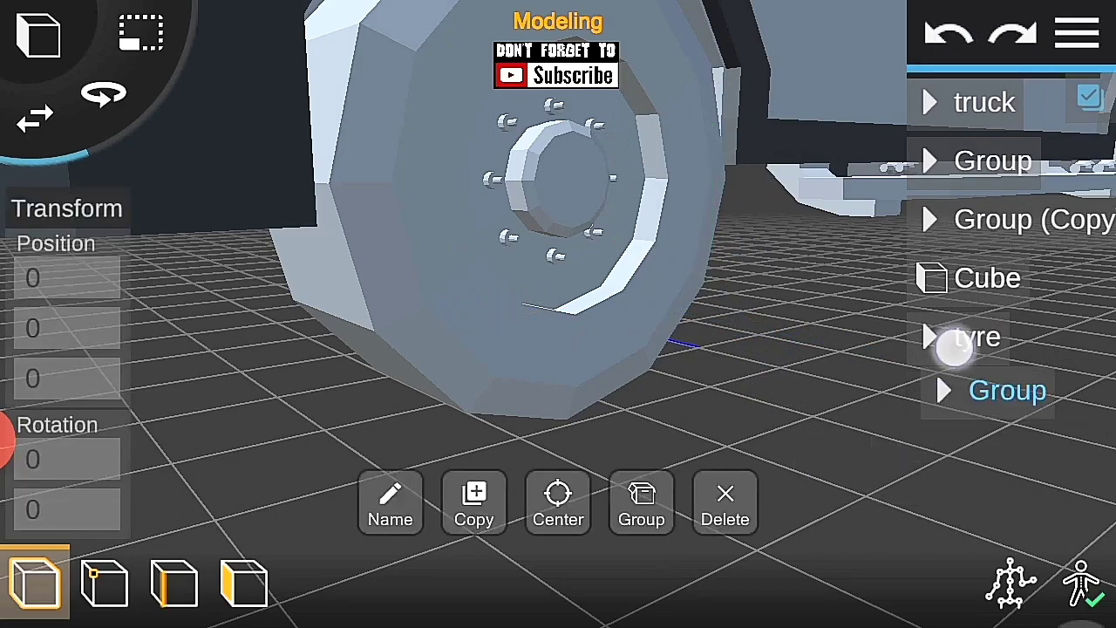
left_click(1077, 33)
scroll(498, 393, "down", 5)
left_click(967, 334)
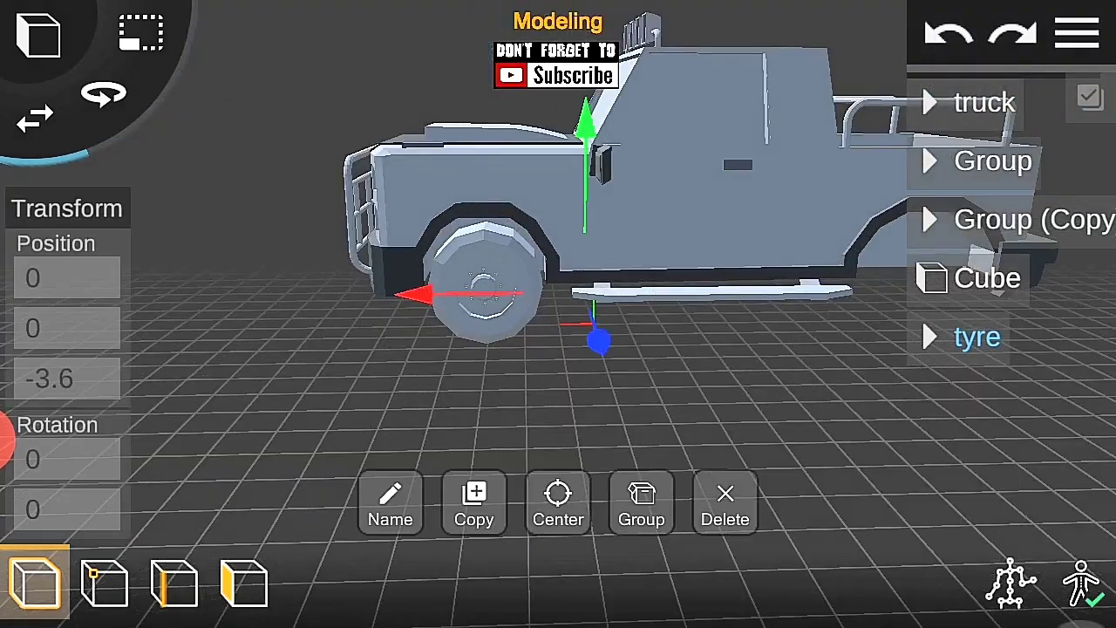
left_click(473, 493)
mouse_move(541, 327)
left_mouse_down()
mouse_move(480, 368)
mouse_move(406, 387)
left_mouse_up()
Step: Set the tyre copy's X and Z scale to 1.25
scroll(558, 314, "up", 3)
scroll(593, 393, "up", 2)
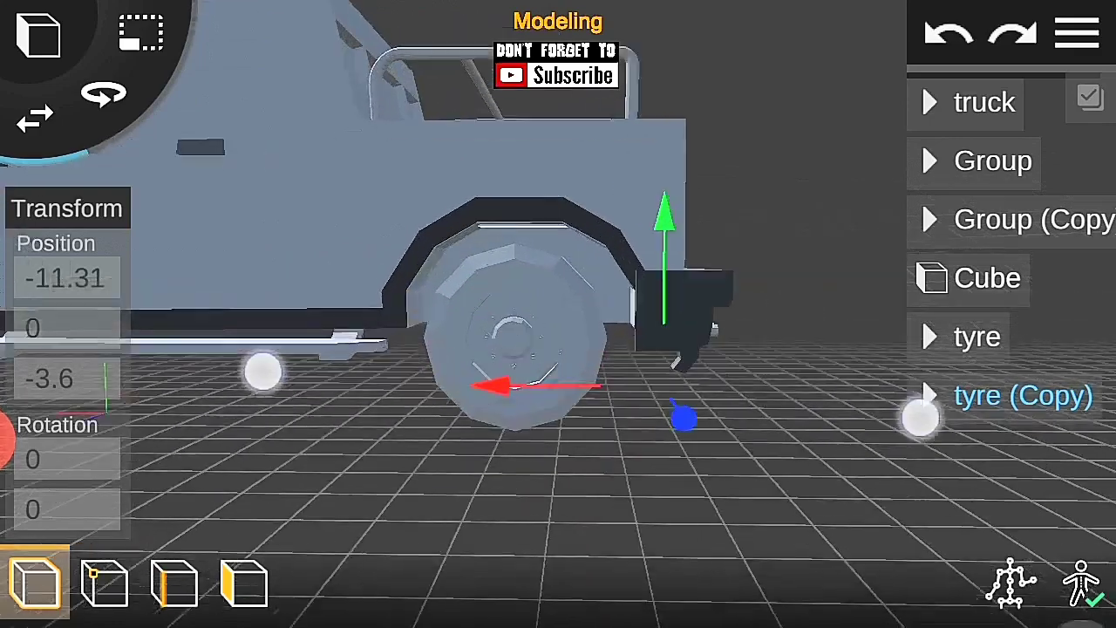
scroll(593, 395, "up", 2)
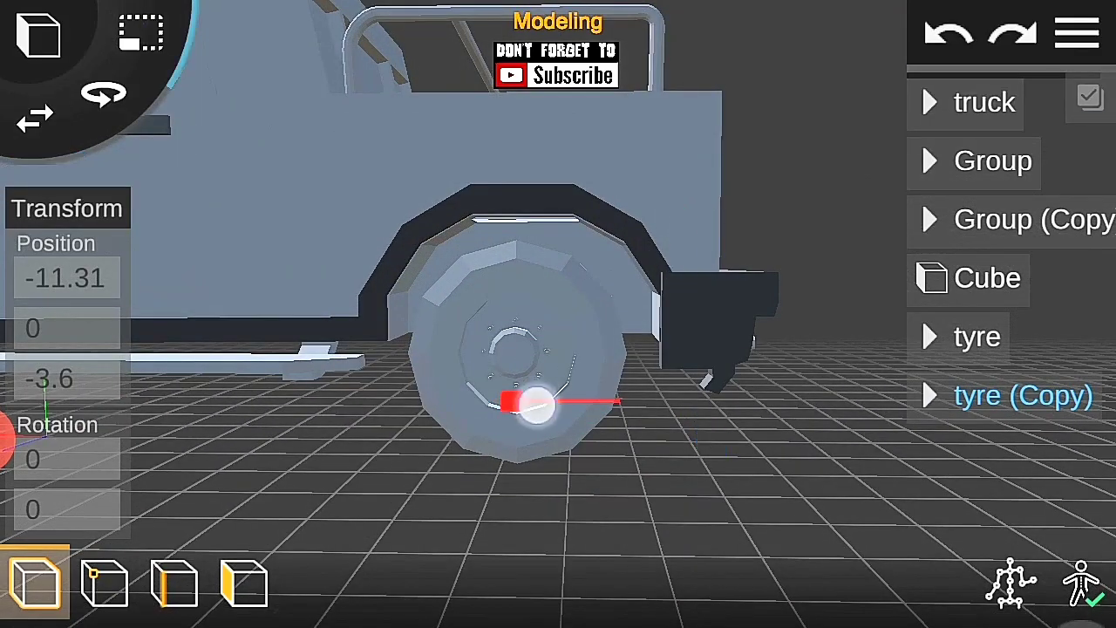
left_click_drag(67, 436, 67, 203)
left_click(67, 392)
key("BackSpace")
key("BackSpace")
type("25")
key("Return")
left_click_drag(526, 438, 541, 438)
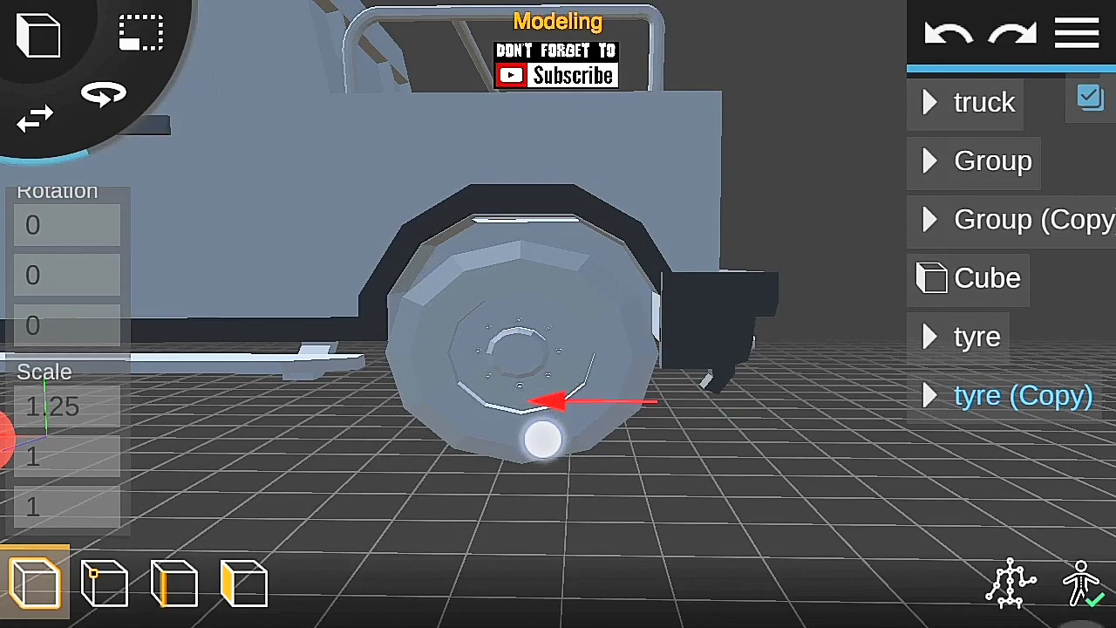
left_click(68, 506)
type(".25")
key("Return")
Step: Set the Y scale to 1.25 and check the tyre's fit from under the truck
left_click_drag(767, 454, 806, 425)
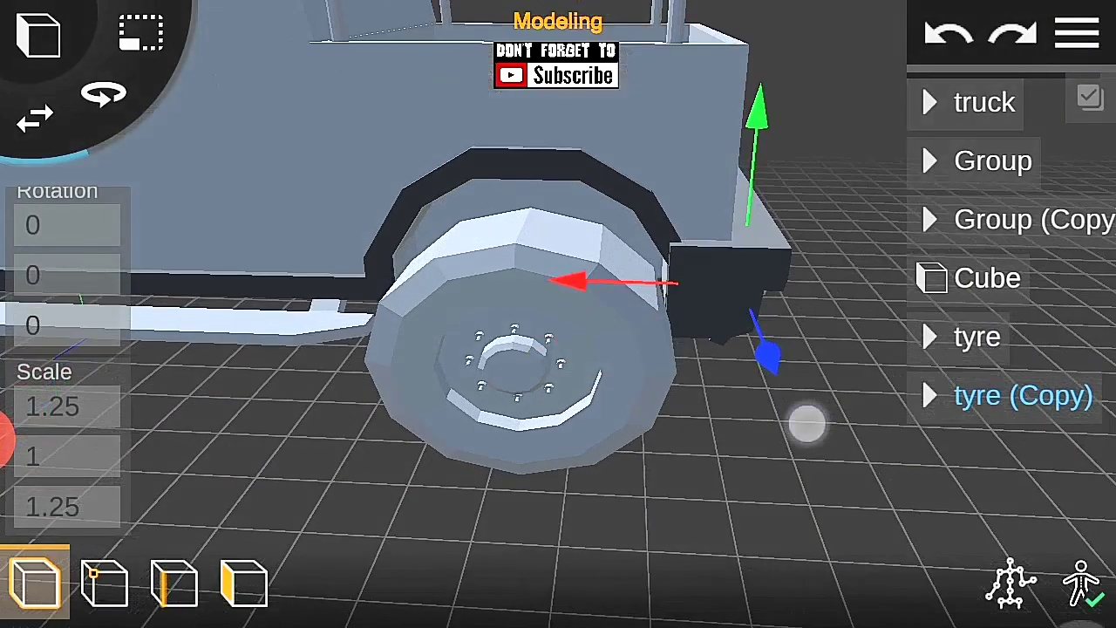
left_click(67, 456)
type(".25")
key("Return")
mouse_move(663, 262)
left_mouse_down()
mouse_move(764, 254)
mouse_move(820, 354)
mouse_move(897, 358)
left_mouse_up()
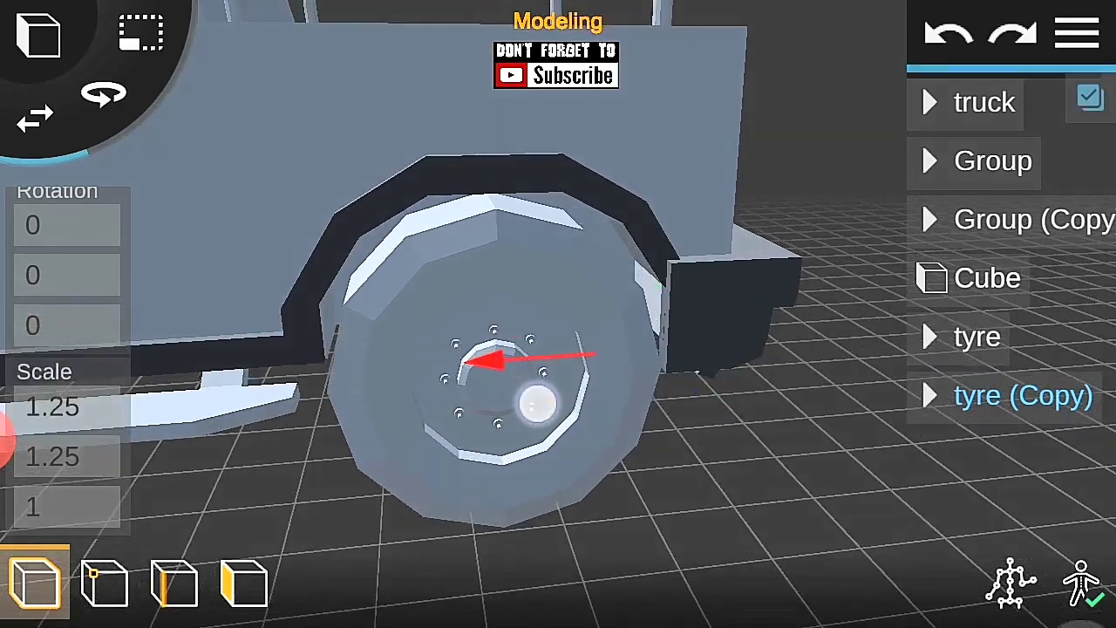
left_click_drag(537, 403, 218, 461)
mouse_move(384, 448)
left_mouse_down()
mouse_move(753, 451)
mouse_move(648, 518)
mouse_move(70, 305)
mouse_move(239, 401)
mouse_move(316, 389)
mouse_move(261, 366)
left_mouse_up()
left_click(67, 407)
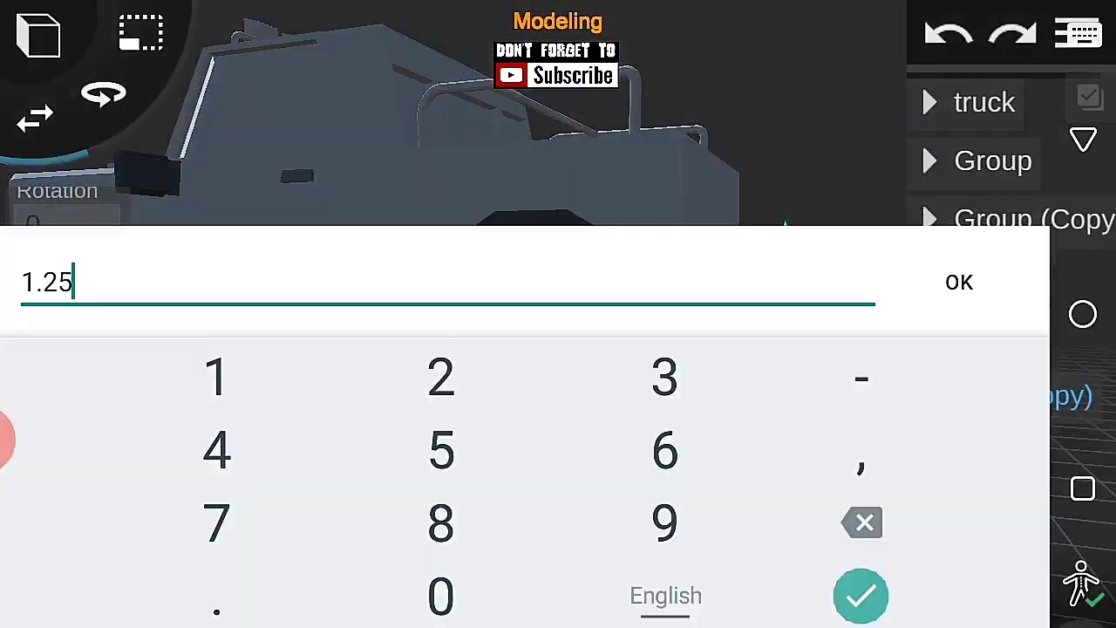
left_click(959, 280)
Step: Stretch the tyre and enter an exact Scale X of 1.14
scroll(548, 296, "up", 3)
left_click_drag(761, 306, 730, 287)
left_click(92, 403)
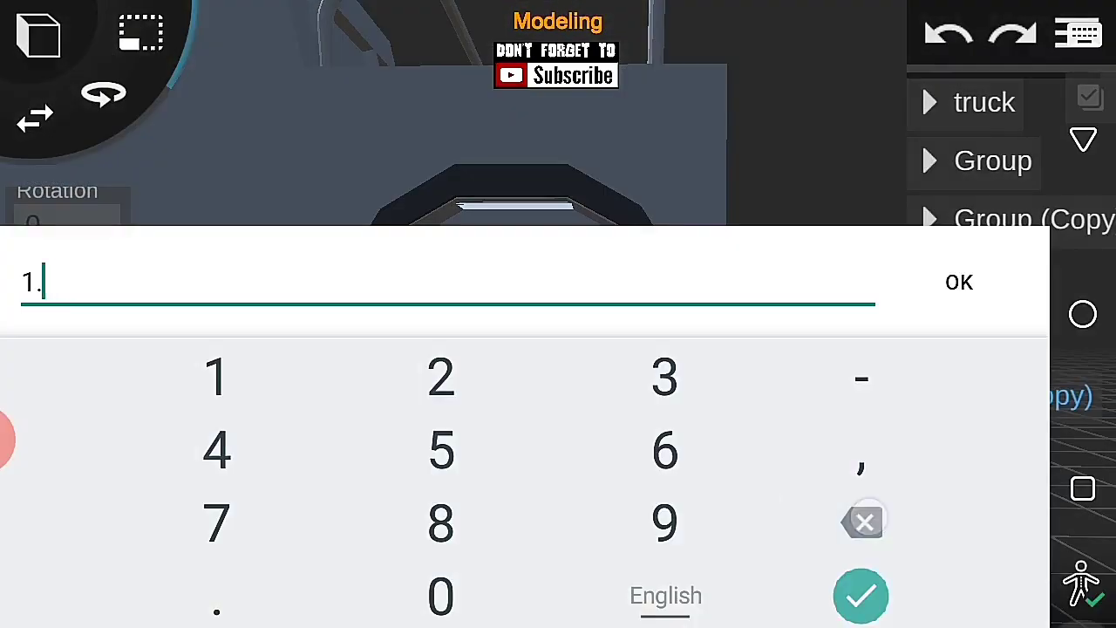
type("1")
left_click(960, 281)
left_click(52, 406)
type("4")
left_click(956, 279)
mouse_move(867, 307)
left_mouse_down()
mouse_move(745, 316)
mouse_move(452, 530)
mouse_move(379, 469)
left_mouse_up()
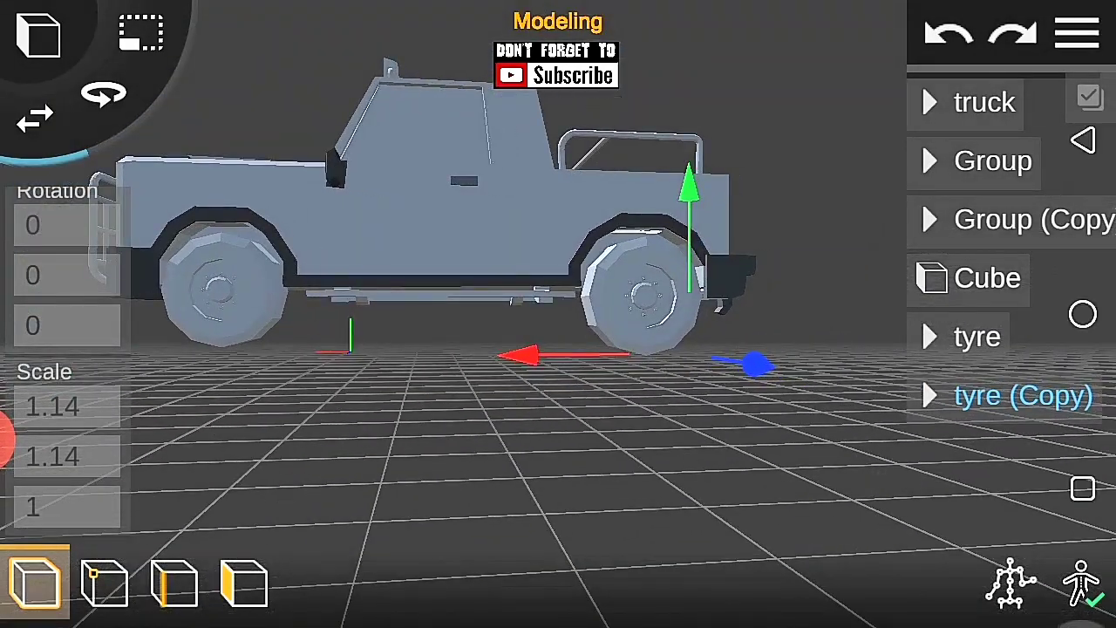
Step: Reset the tyre copy's scale to 1 and view it closely from the side
left_click(52, 406)
key("BackSpace")
key("BackSpace")
key("BackSpace")
key("Return")
left_click(52, 456)
key("BackSpace")
key("BackSpace")
key("BackSpace")
key("Return")
left_click_drag(488, 489, 380, 436)
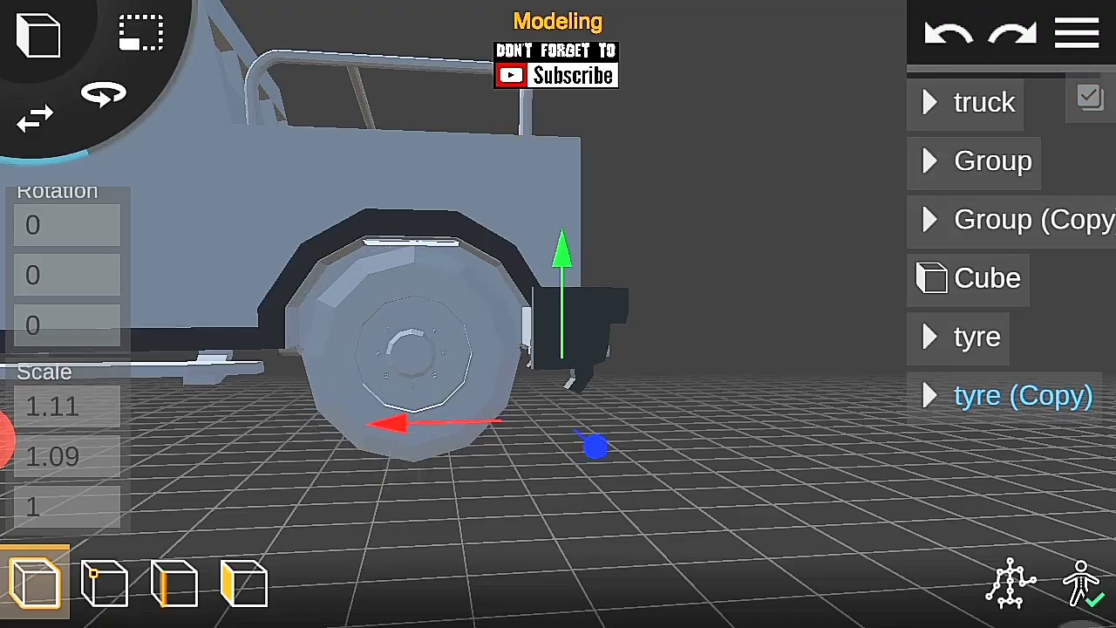
mouse_move(976, 305)
left_mouse_down()
mouse_move(881, 413)
mouse_move(580, 526)
mouse_move(585, 508)
mouse_move(183, 461)
mouse_move(267, 468)
mouse_move(346, 418)
left_mouse_up()
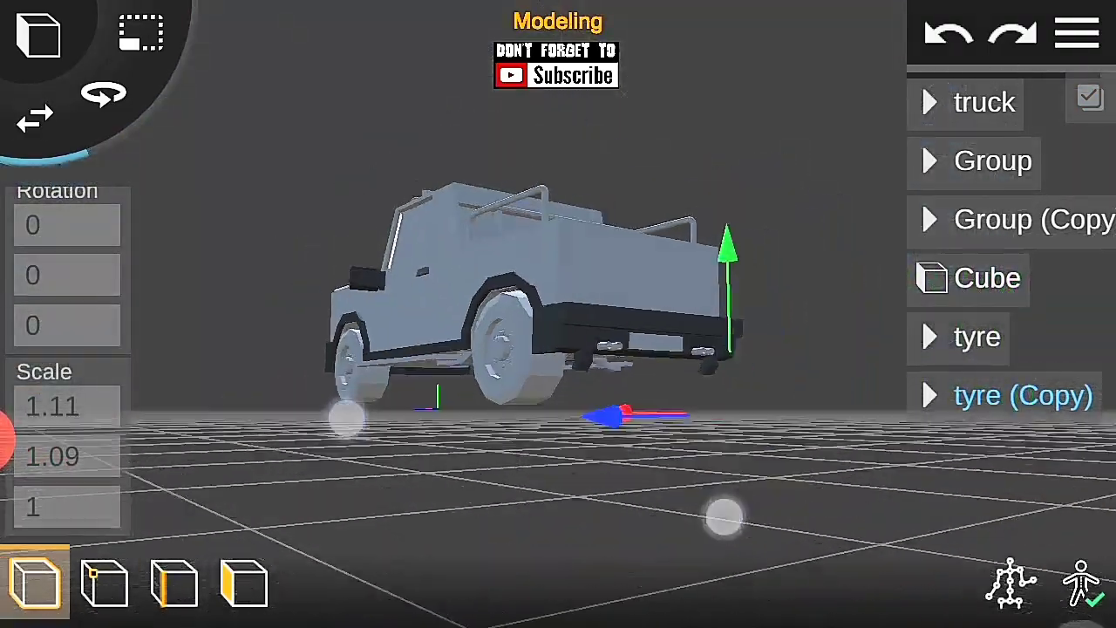
mouse_move(724, 517)
left_mouse_down()
mouse_move(942, 436)
mouse_move(820, 483)
mouse_move(793, 462)
mouse_move(889, 391)
left_mouse_up()
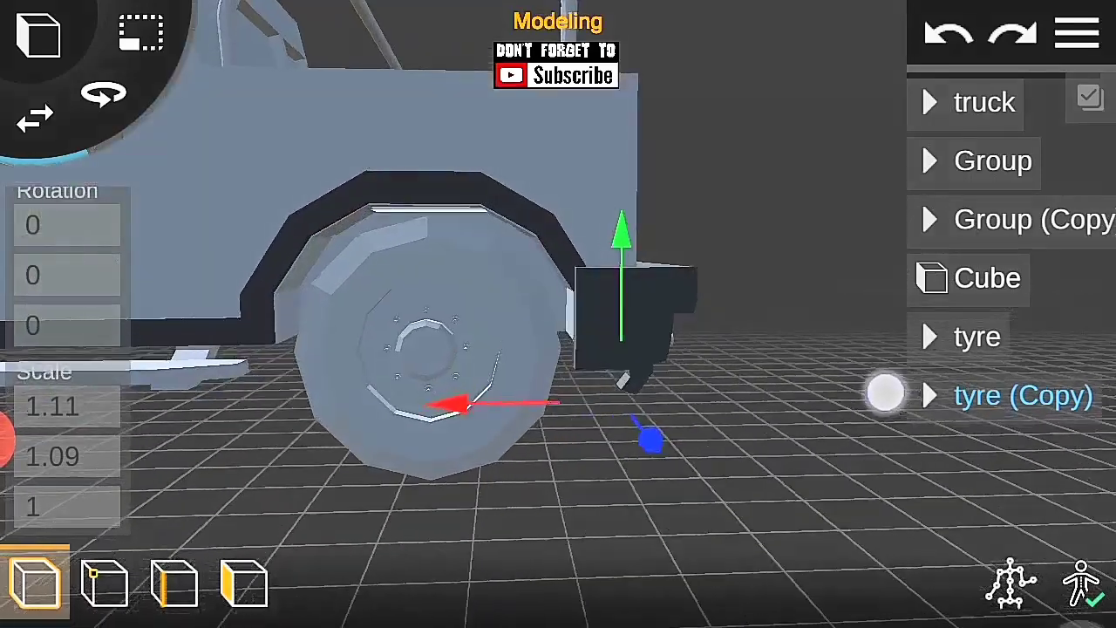
Step: Enter Scale X 1.15 and Scale Y 1.11 so the tyre fills its arch
left_click(68, 456)
left_click(963, 280)
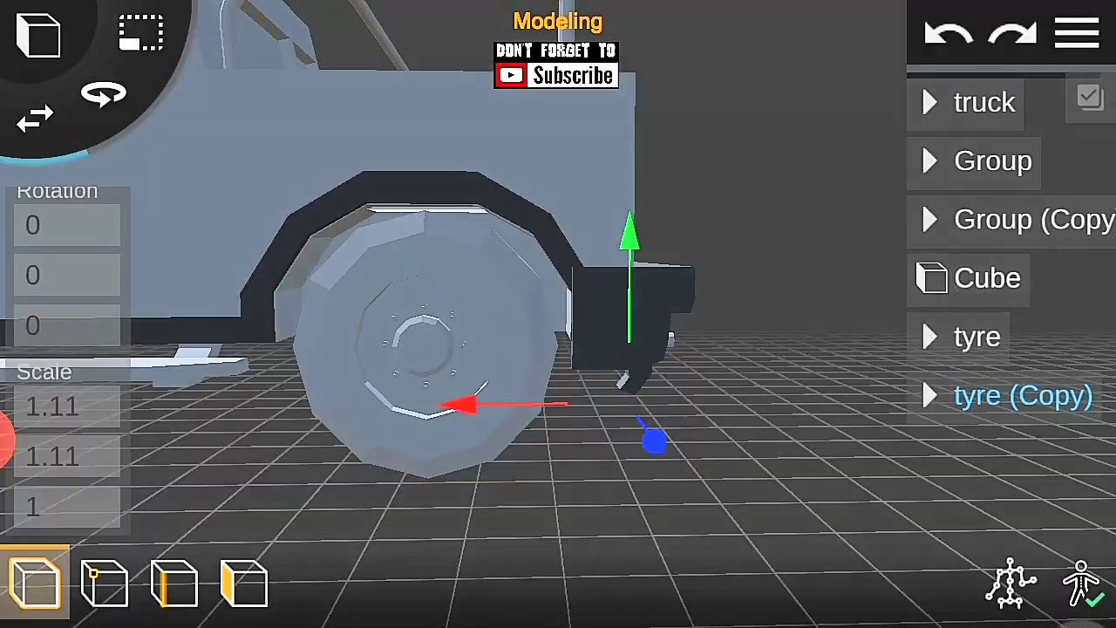
left_click(68, 406)
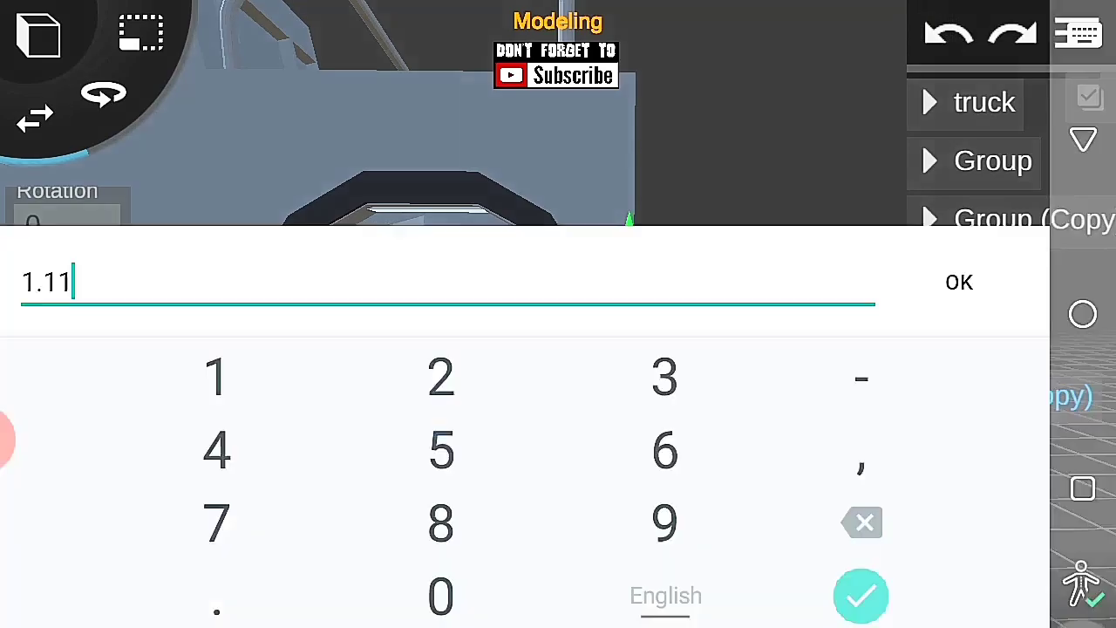
key("BackSpace")
type("5")
left_click(956, 349)
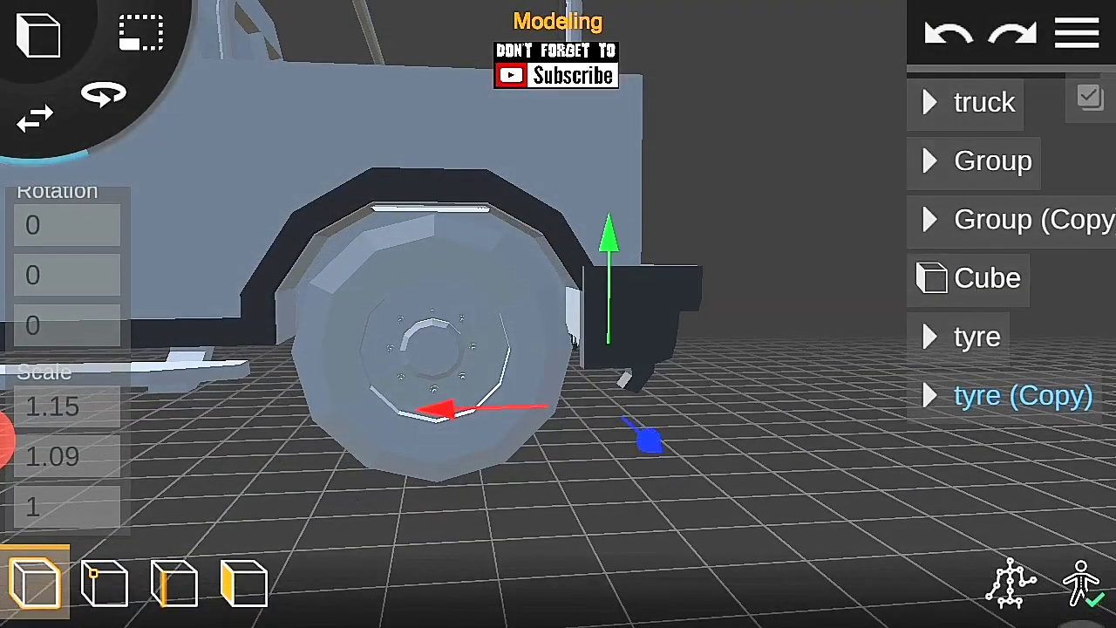
left_click(68, 456)
key("BackSpace")
key("BackSpace")
type("11")
left_click(957, 281)
mouse_move(921, 376)
left_mouse_down()
mouse_move(752, 325)
mouse_move(861, 404)
mouse_move(631, 251)
mouse_move(710, 354)
mouse_move(967, 398)
mouse_move(707, 372)
mouse_move(811, 377)
mouse_move(710, 409)
left_mouse_up()
Step: Select the tyre copy and expand it in the outliner to show its parts
left_click(1078, 33)
left_click(820, 468)
mouse_move(819, 468)
left_mouse_down()
mouse_move(831, 514)
mouse_move(662, 511)
left_mouse_up()
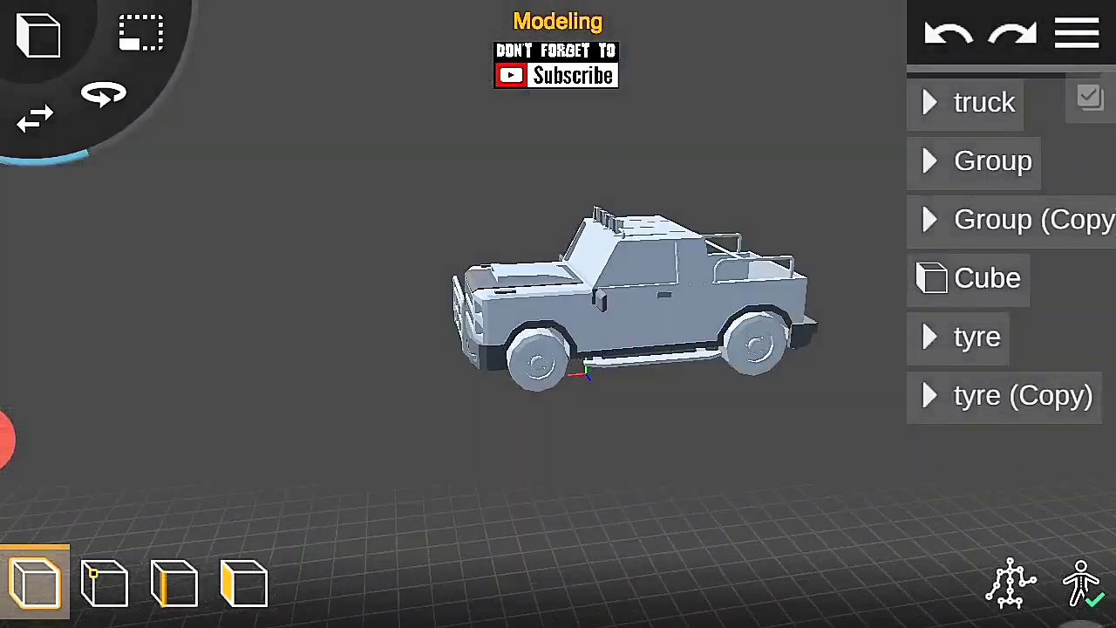
left_click(985, 397)
mouse_move(956, 415)
left_mouse_down()
mouse_move(942, 415)
mouse_move(959, 340)
left_mouse_up()
left_click(256, 331)
left_click(1077, 33)
left_click(1078, 33)
left_click(966, 337)
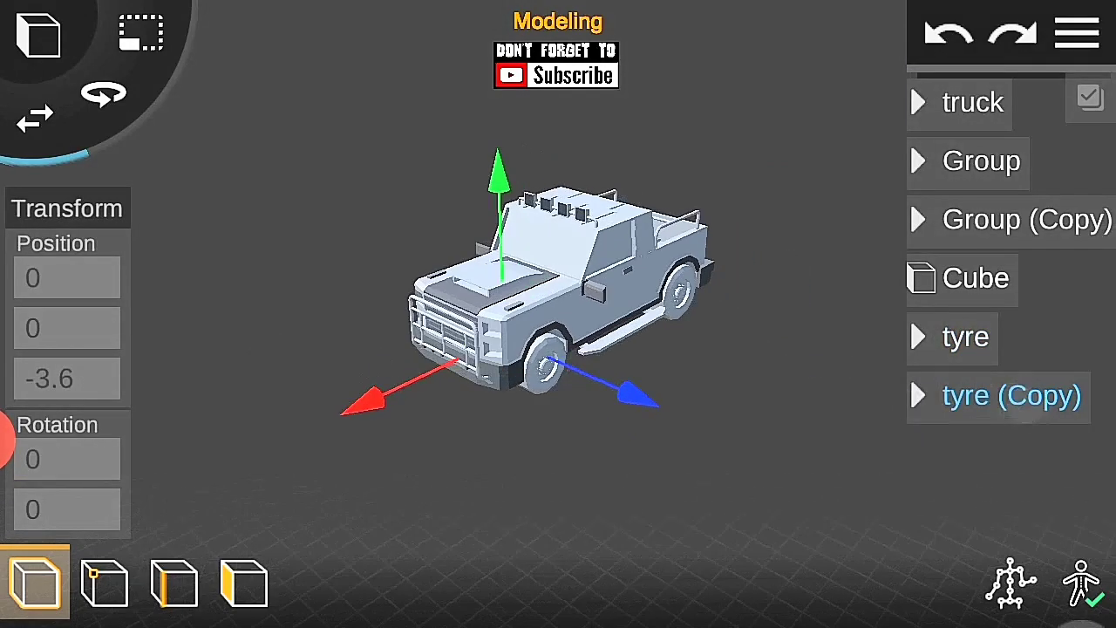
scroll(547, 329, "up", 5)
left_click(1011, 395)
left_click_drag(1047, 356, 977, 223)
Step: Rotate the spare tyre's body to -180°
left_click(541, 393)
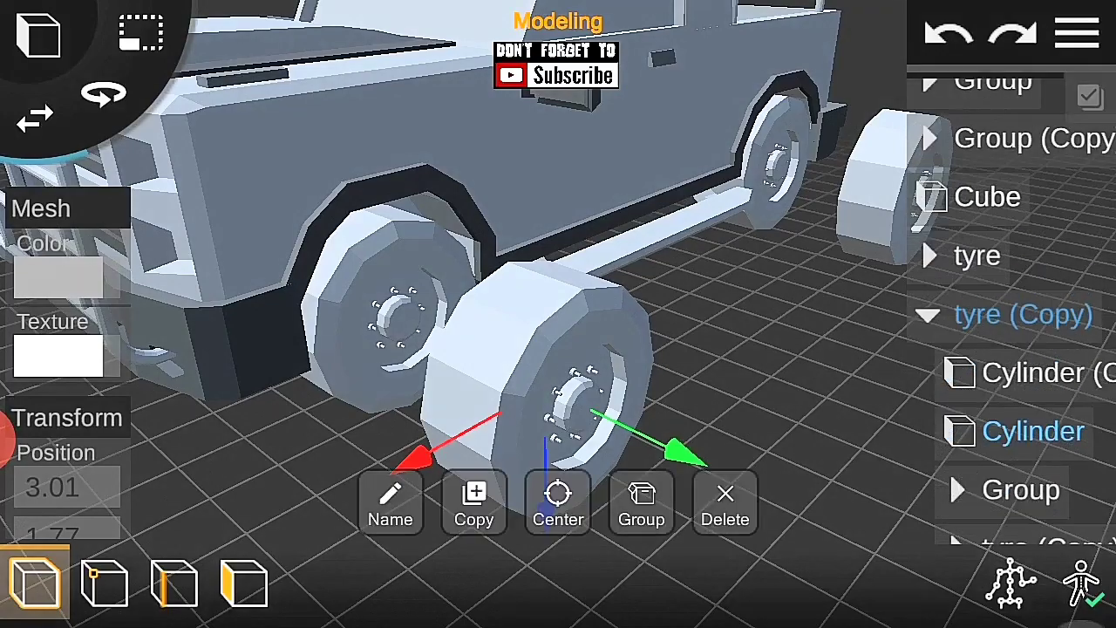
left_click_drag(611, 366, 663, 348)
left_click(65, 299)
key("BackSpace")
key("BackSpace")
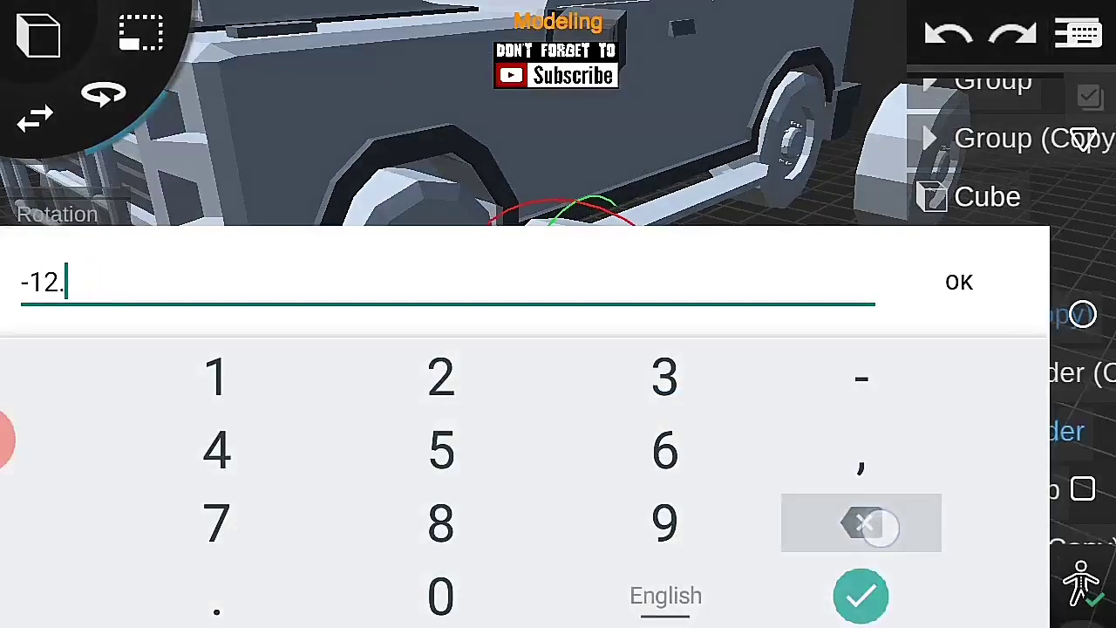
type("80")
key("Return")
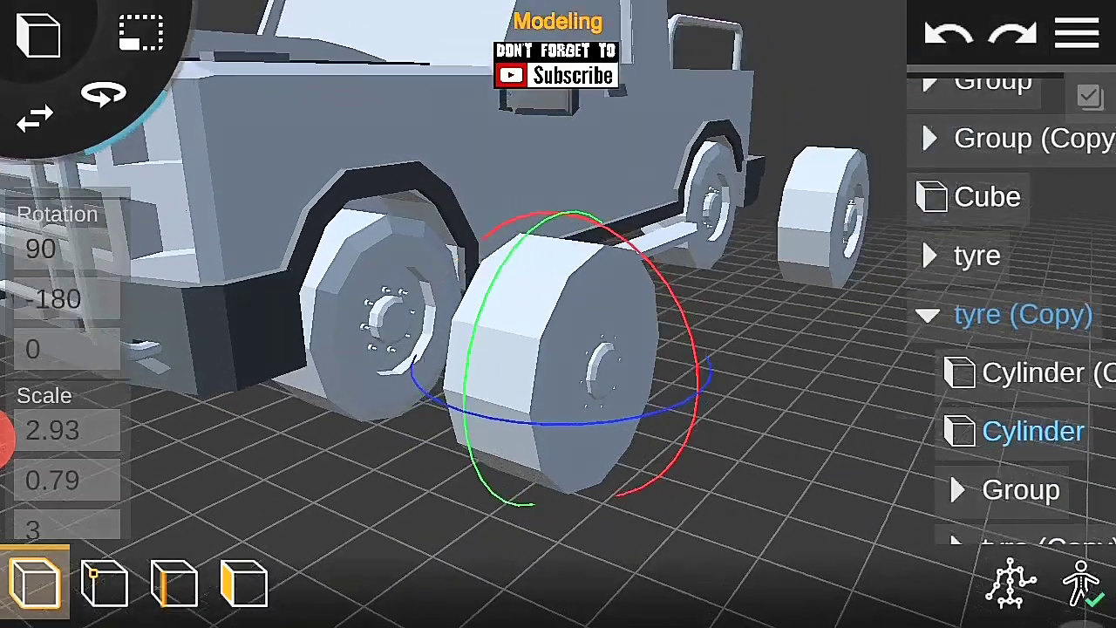
left_click(35, 118)
left_click_drag(436, 331, 411, 373)
Step: Select the tyre's hub cylinder and set its rotation to -180°
left_click(489, 375)
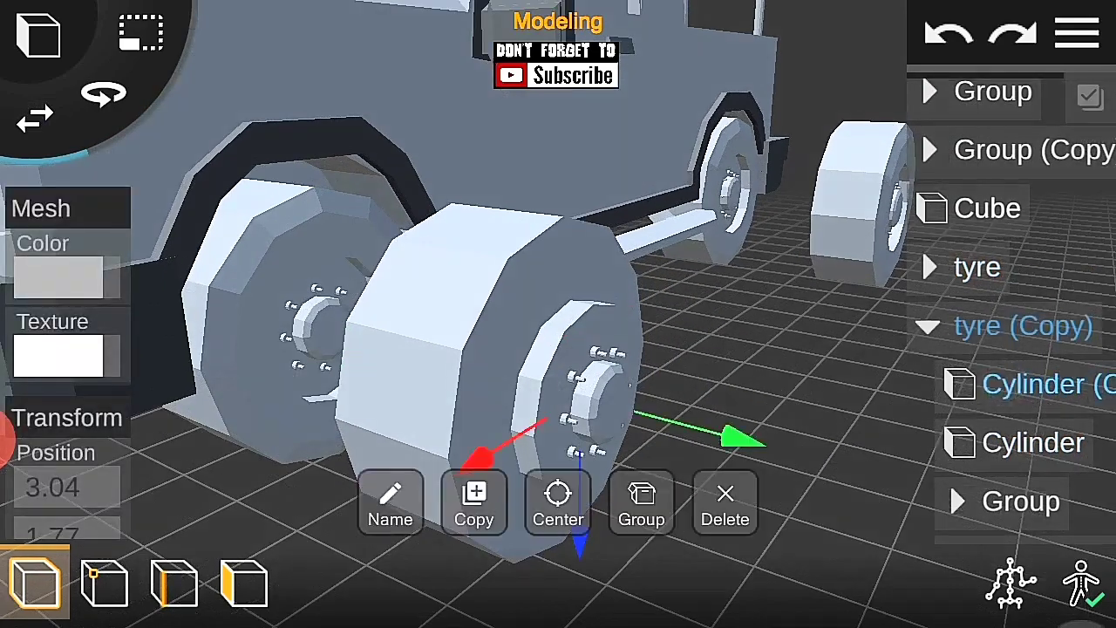
left_click_drag(66, 366, 65, 301)
left_click(66, 345)
type("0")
key("Return")
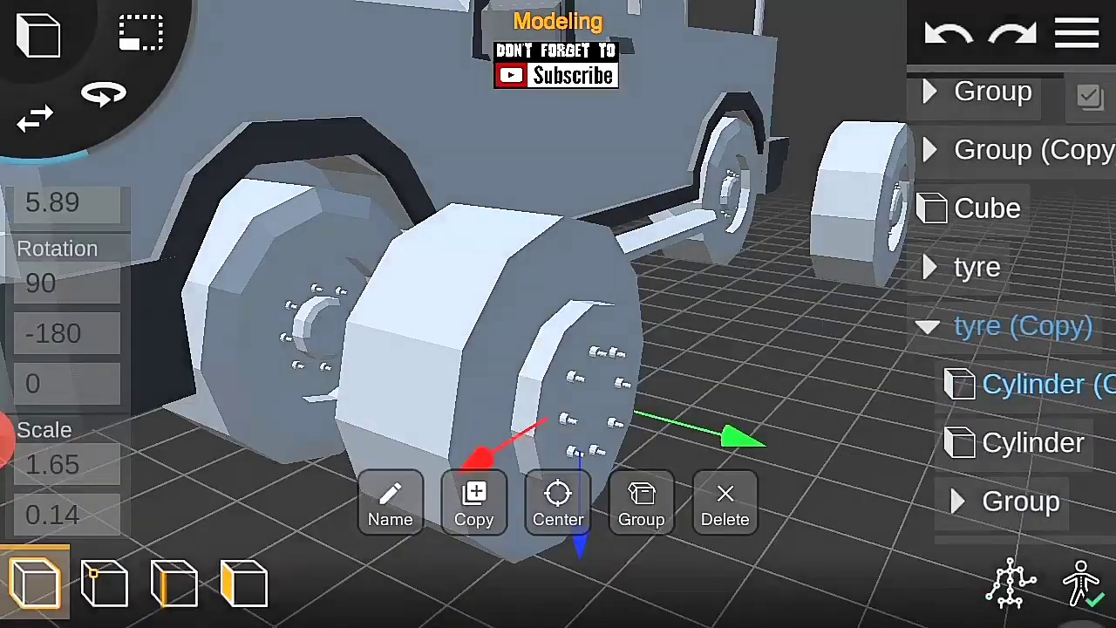
left_click_drag(785, 488, 840, 500)
scroll(558, 349, "up", 5)
left_click_drag(1017, 458, 1003, 342)
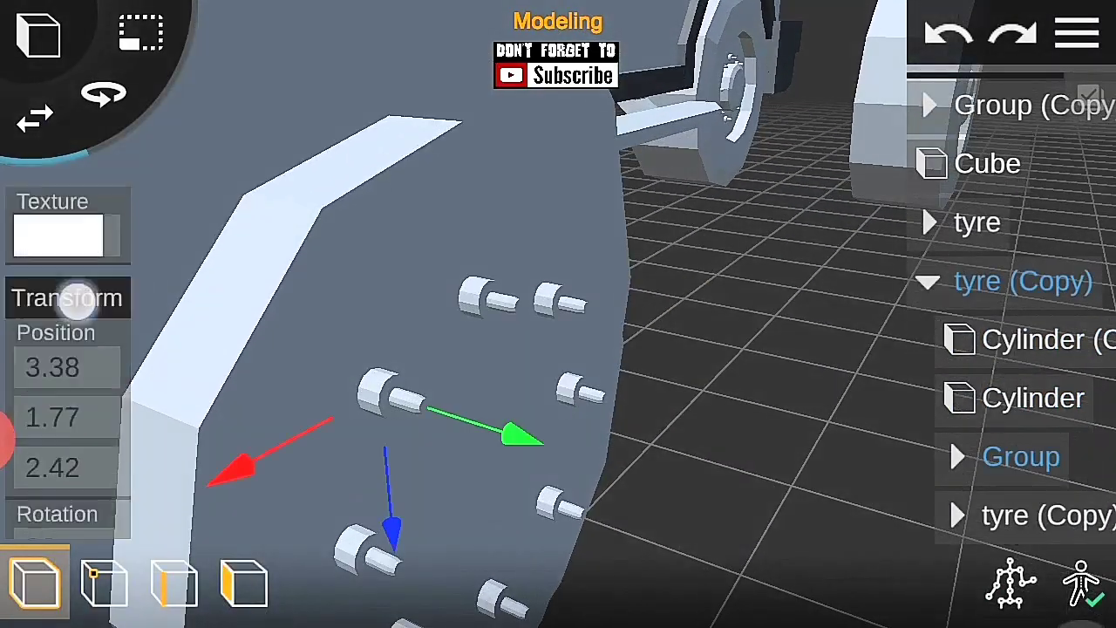
Step: Set the bolt group's and remaining parts' rotation values to -180°
left_click(65, 316)
type("-180")
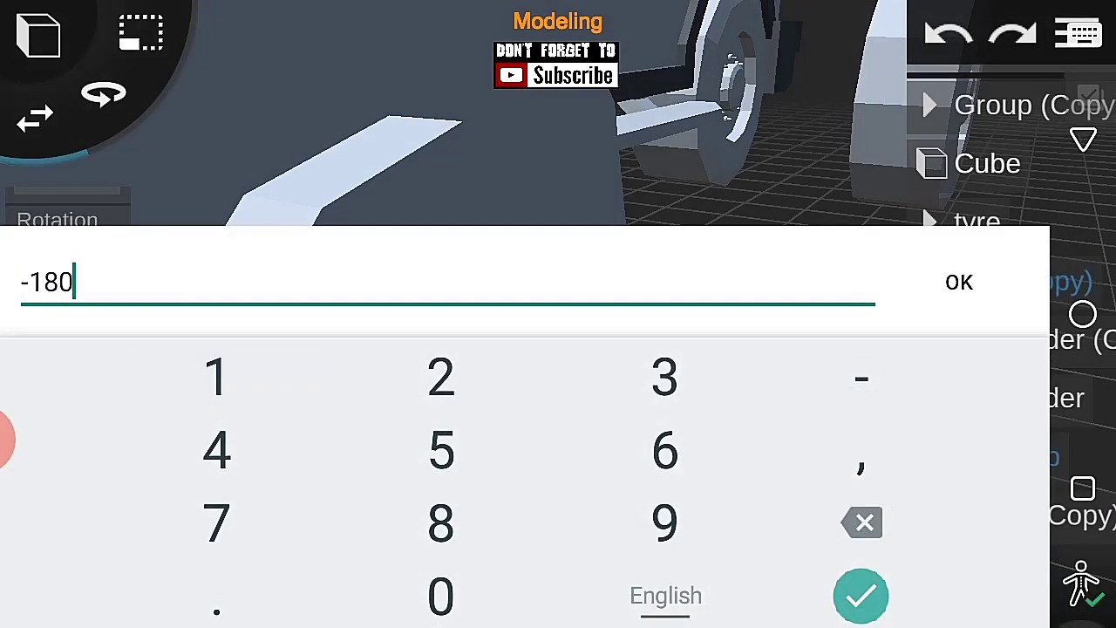
left_click(861, 596)
left_click_drag(65, 489, 66, 253)
left_click(62, 332)
key("BackSpace")
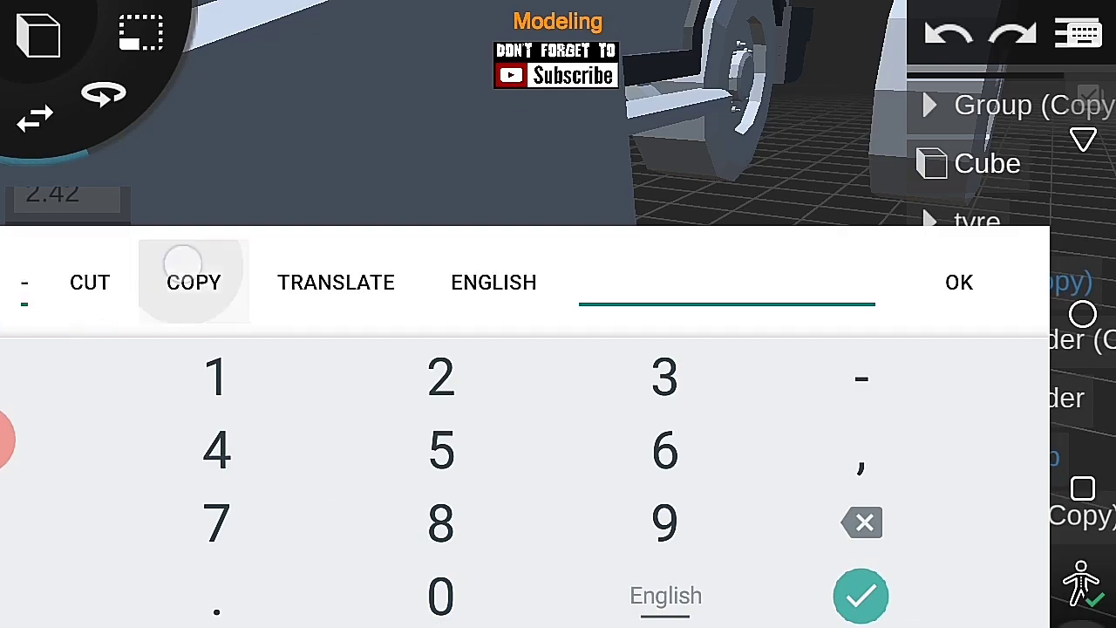
left_click(861, 596)
left_click(60, 299)
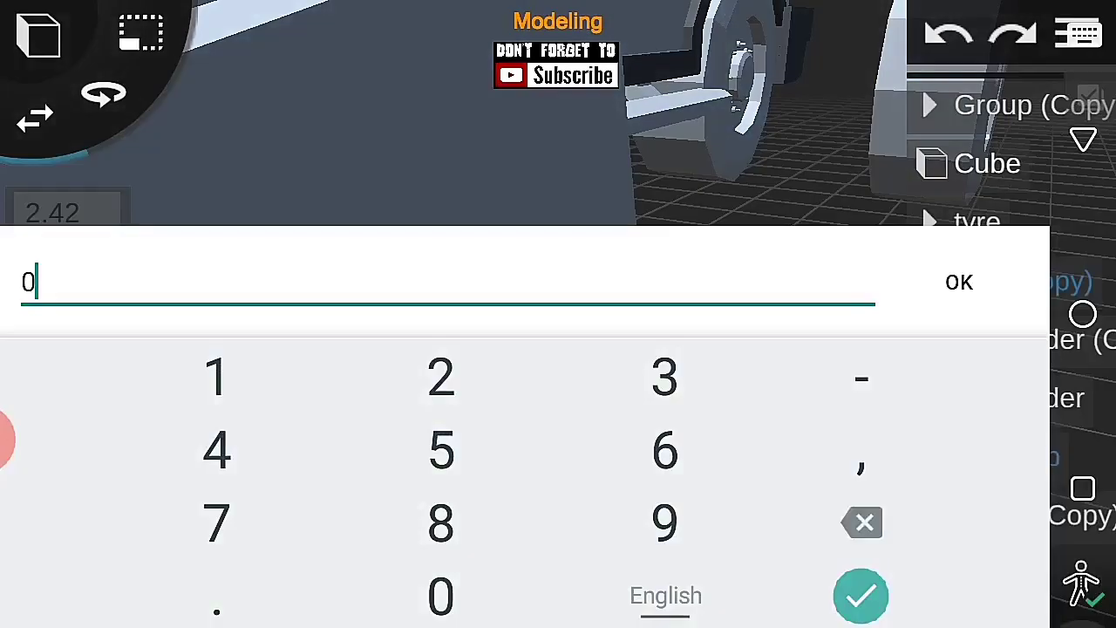
left_click(861, 595)
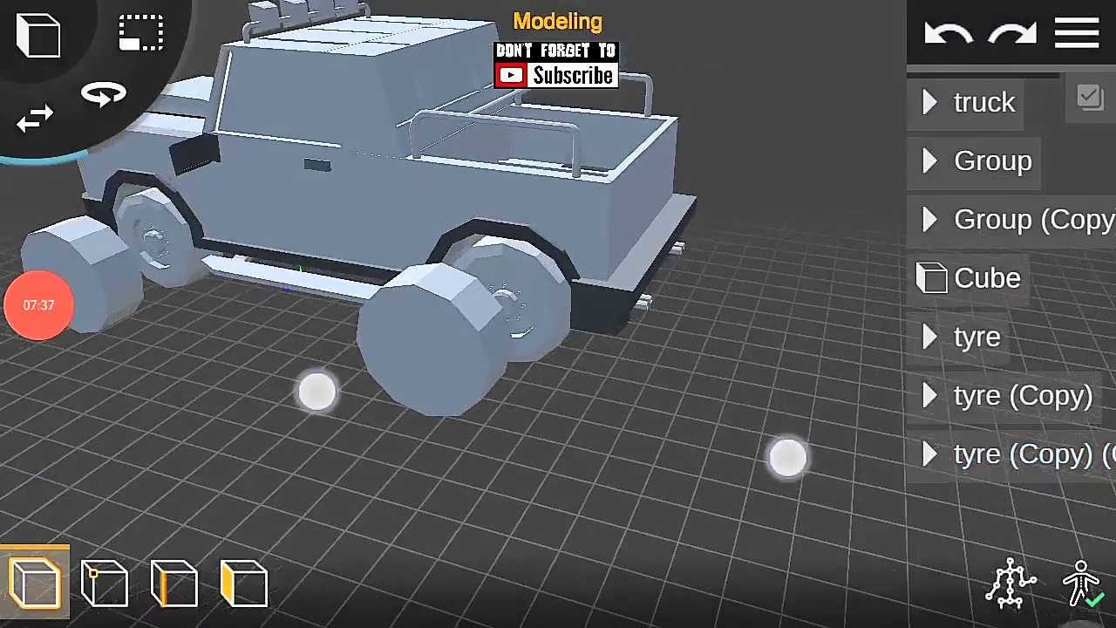
Step: Seat the newest tyre copy in the rear wheel arch at X -11.82
mouse_move(787, 458)
left_mouse_down()
mouse_move(877, 424)
mouse_move(620, 448)
mouse_move(431, 436)
left_mouse_up()
left_click(966, 396)
left_click(966, 403)
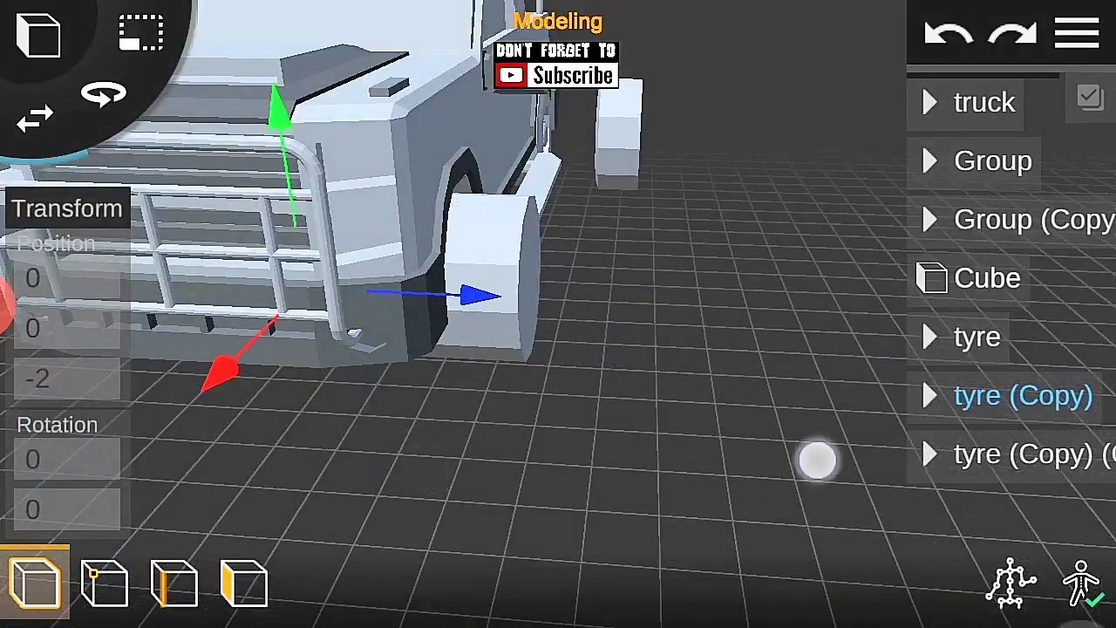
left_click(1003, 454)
mouse_move(882, 538)
left_mouse_down()
mouse_move(498, 340)
mouse_move(587, 578)
mouse_move(892, 428)
left_mouse_up()
mouse_move(257, 457)
left_mouse_down()
mouse_move(386, 384)
mouse_move(744, 314)
mouse_move(643, 270)
left_mouse_up()
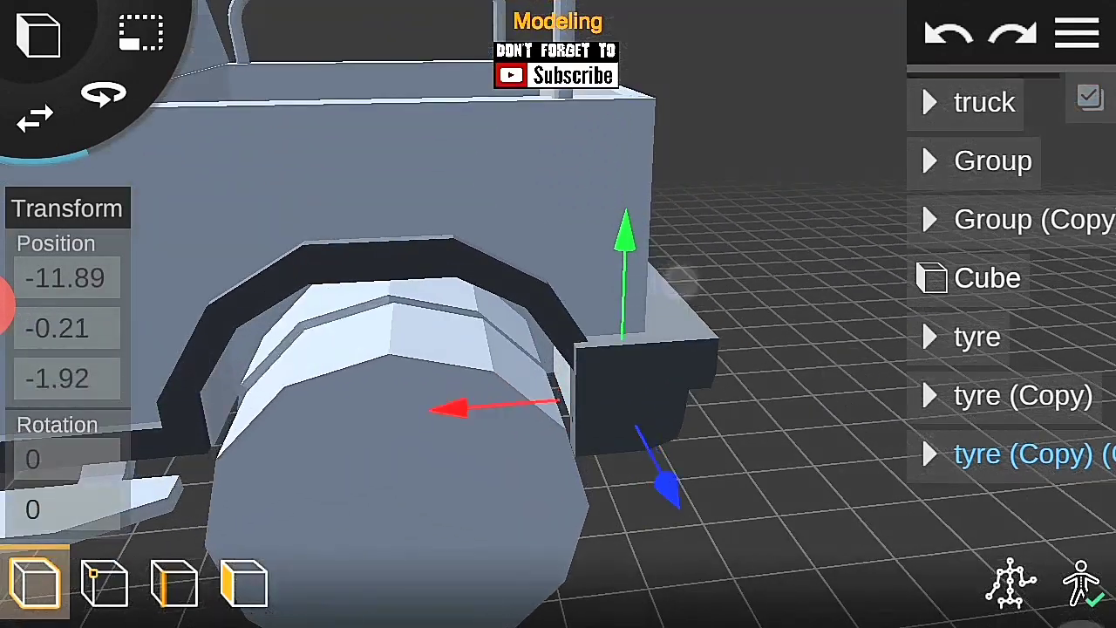
mouse_move(439, 458)
left_mouse_down()
mouse_move(814, 308)
mouse_move(843, 278)
left_mouse_up()
mouse_move(665, 338)
left_mouse_down()
mouse_move(815, 328)
mouse_move(815, 340)
mouse_move(901, 359)
mouse_move(782, 329)
left_mouse_up()
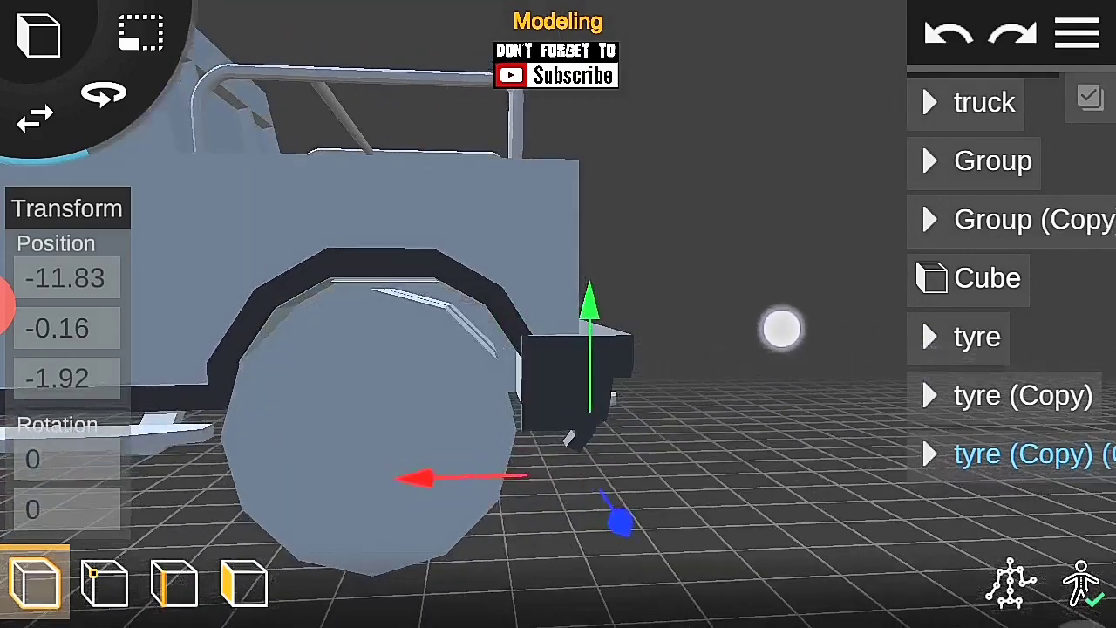
mouse_move(766, 337)
left_mouse_down()
mouse_move(785, 337)
mouse_move(697, 448)
left_mouse_up()
left_click(398, 521)
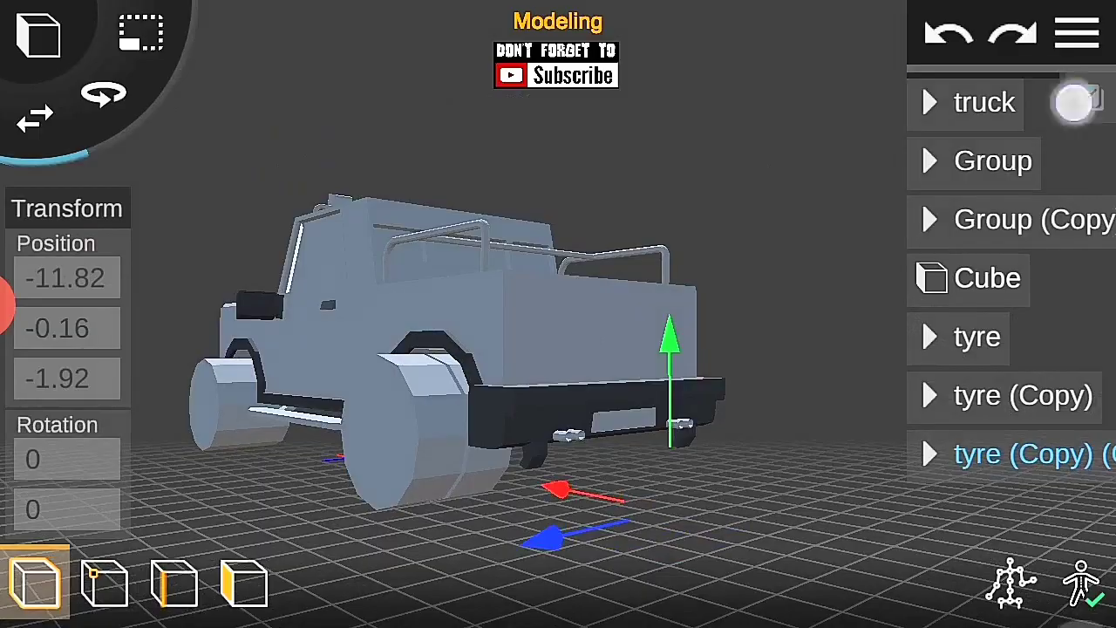
Step: Slide the other tyre copy along the truck to Z -8.78 and save the model
left_click(1011, 395)
left_click_drag(724, 381, 668, 523)
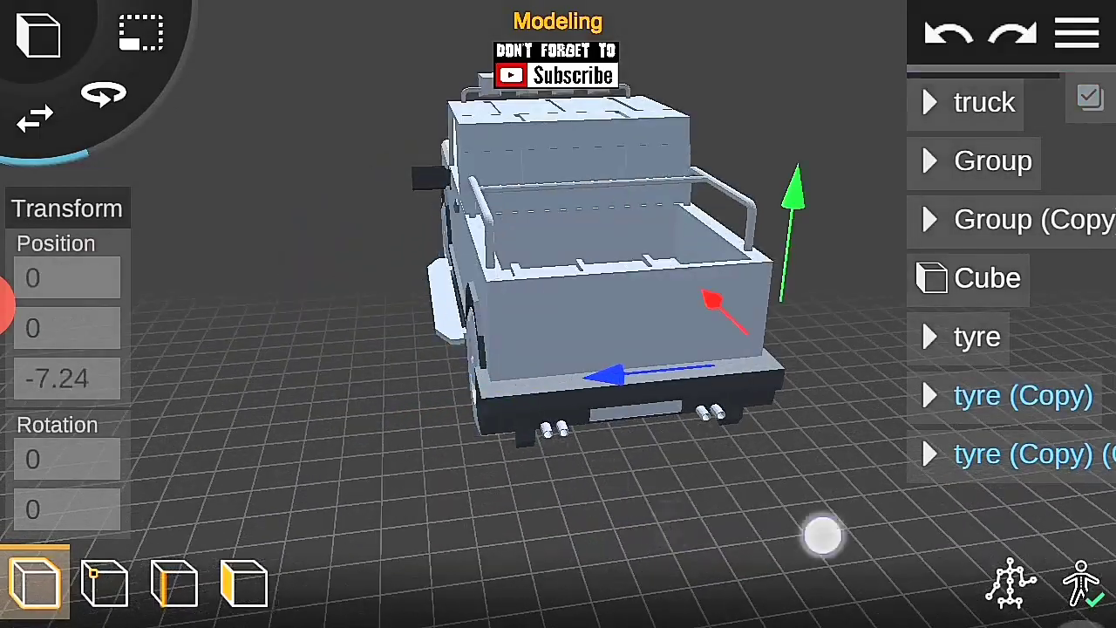
mouse_move(860, 343)
left_mouse_down()
mouse_move(567, 422)
mouse_move(651, 471)
mouse_move(837, 521)
mouse_move(607, 586)
mouse_move(924, 538)
left_mouse_up()
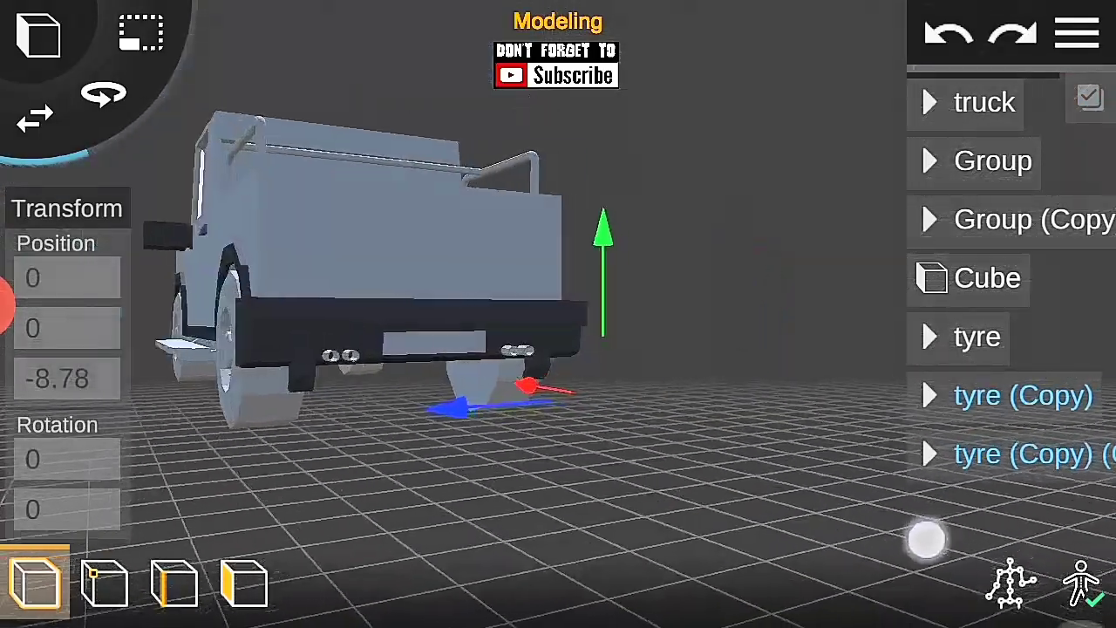
scroll(482, 441, "down", 5)
scroll(506, 408, "up", 2)
left_click(1078, 33)
left_click(991, 294)
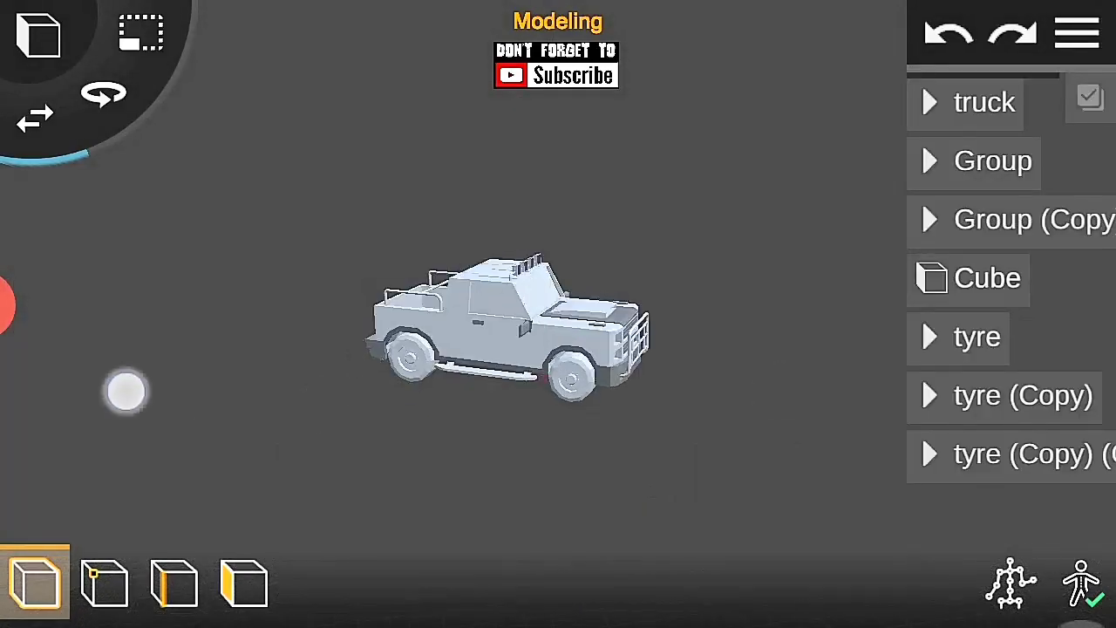
Step: Nest the tyre and all the Group items under the truck group in the hierarchy
left_click(1090, 96)
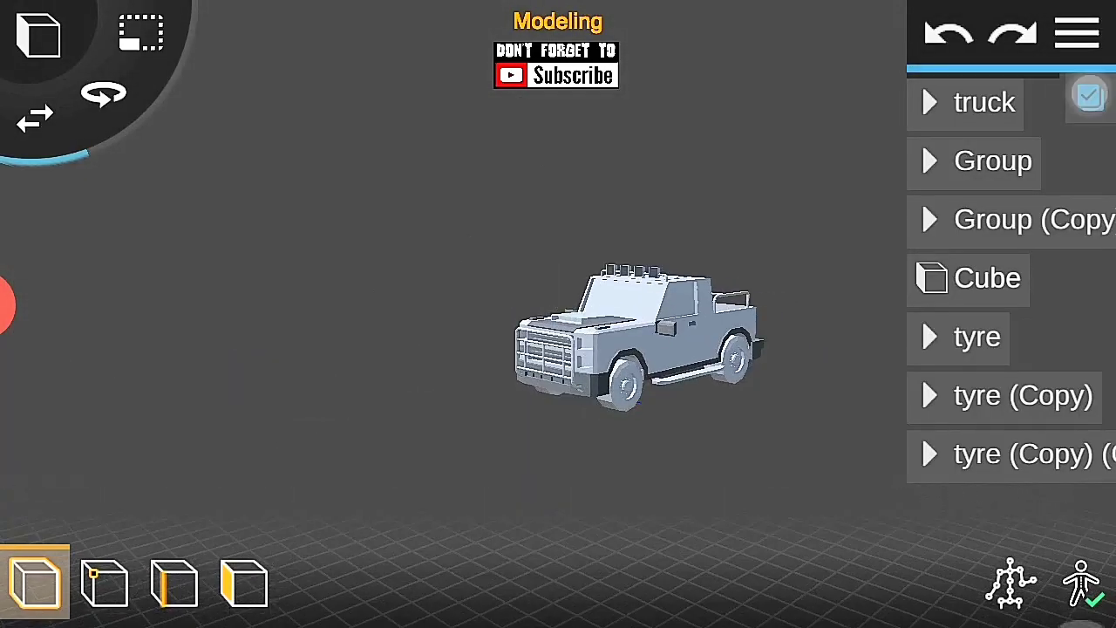
left_click_drag(934, 392, 899, 456)
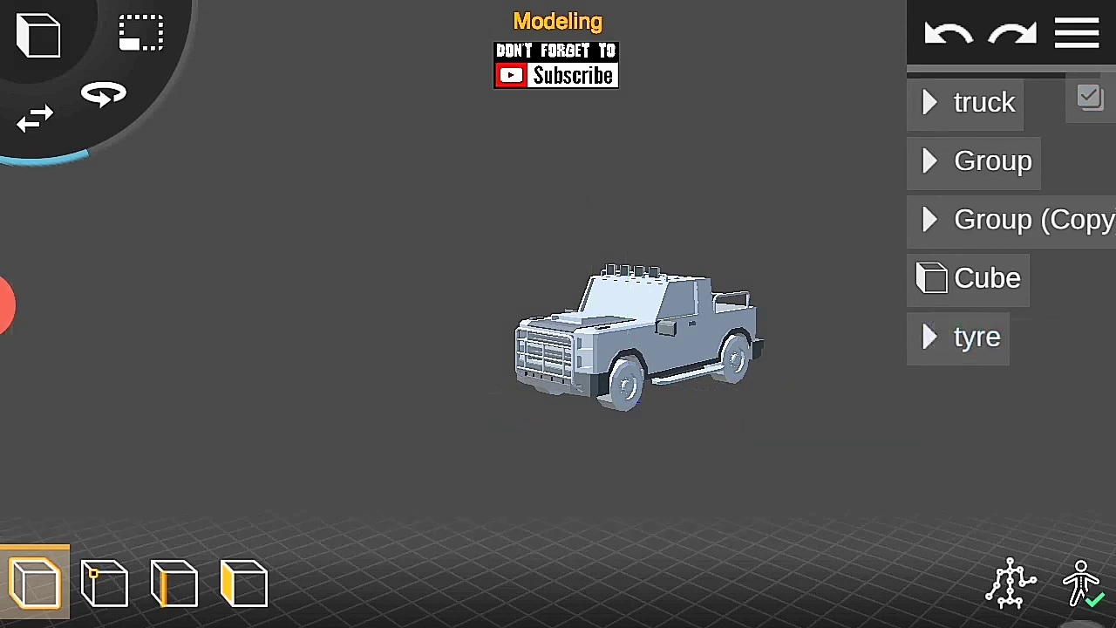
left_click_drag(959, 337, 904, 157)
mouse_move(988, 279)
left_mouse_down()
mouse_move(993, 160)
mouse_move(881, 291)
left_mouse_up()
Step: Save the model and add a new Cube
left_click(1078, 33)
left_click(977, 289)
left_click(38, 35)
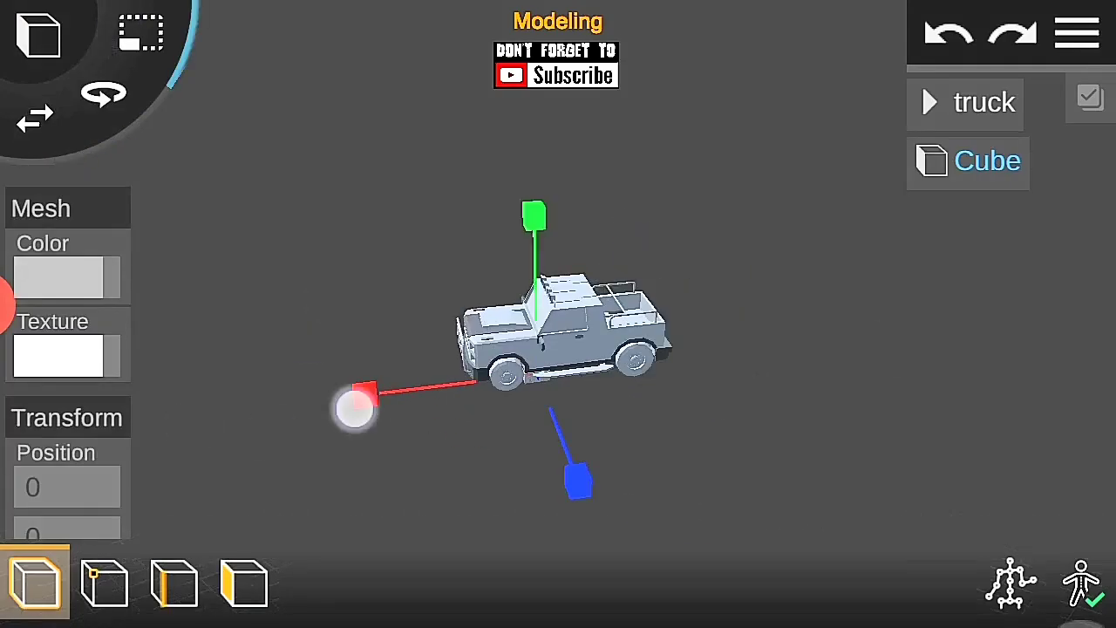
Step: Lower the whole truck to about Position Y -0.02 so its tyres sit on the platform
mouse_move(912, 270)
left_mouse_down()
mouse_move(735, 306)
mouse_move(598, 306)
mouse_move(803, 309)
left_mouse_up()
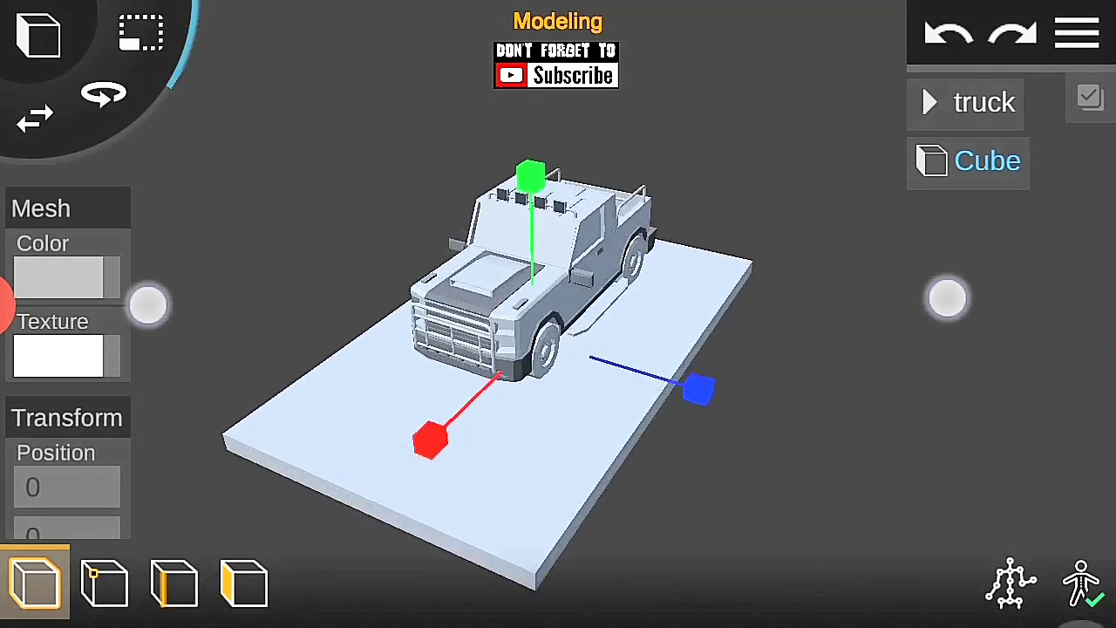
scroll(556, 285, "up", 5)
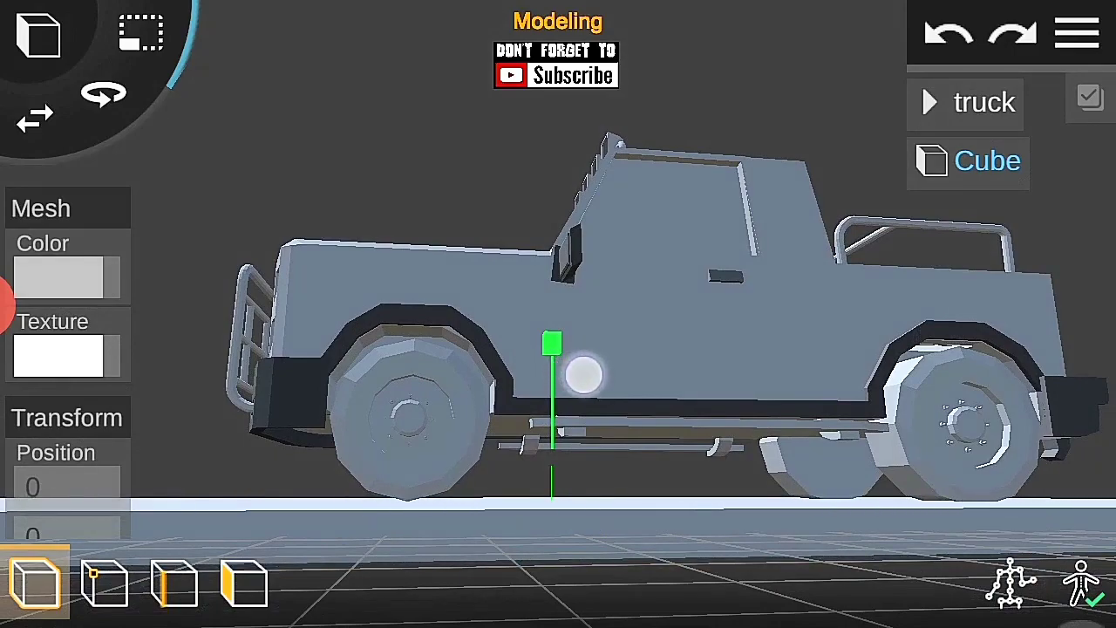
mouse_move(583, 374)
left_mouse_down()
mouse_move(862, 392)
mouse_move(915, 324)
mouse_move(782, 361)
mouse_move(478, 324)
left_mouse_up()
mouse_move(785, 453)
left_mouse_down()
mouse_move(889, 471)
mouse_move(842, 431)
mouse_move(907, 341)
left_mouse_up()
left_click(985, 102)
left_click(104, 93)
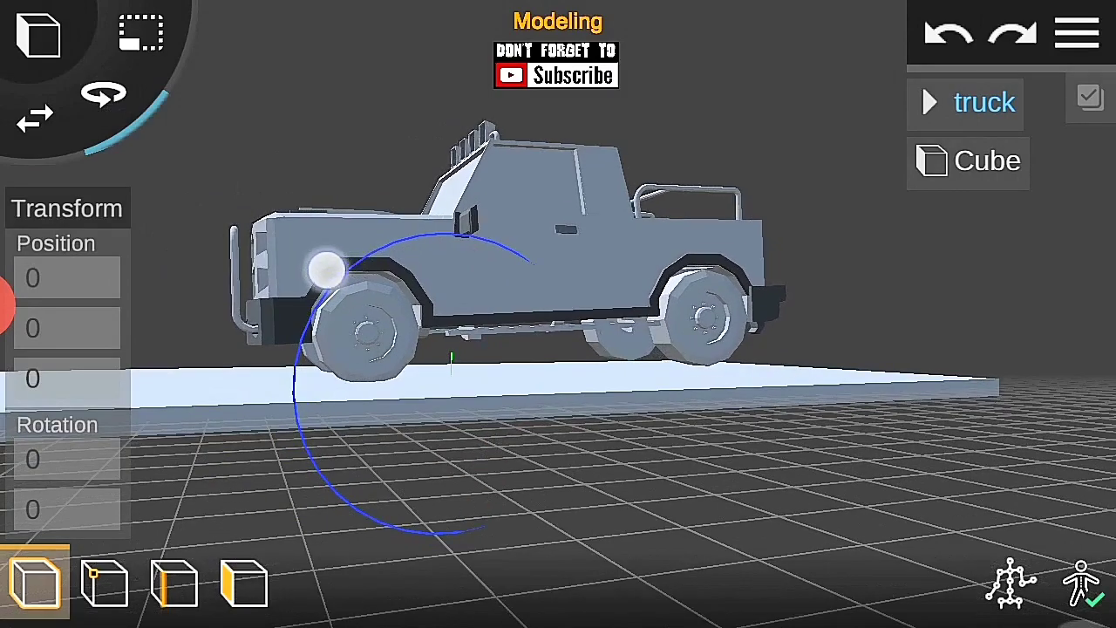
mouse_move(784, 488)
left_mouse_down()
mouse_move(662, 453)
mouse_move(715, 470)
left_mouse_up()
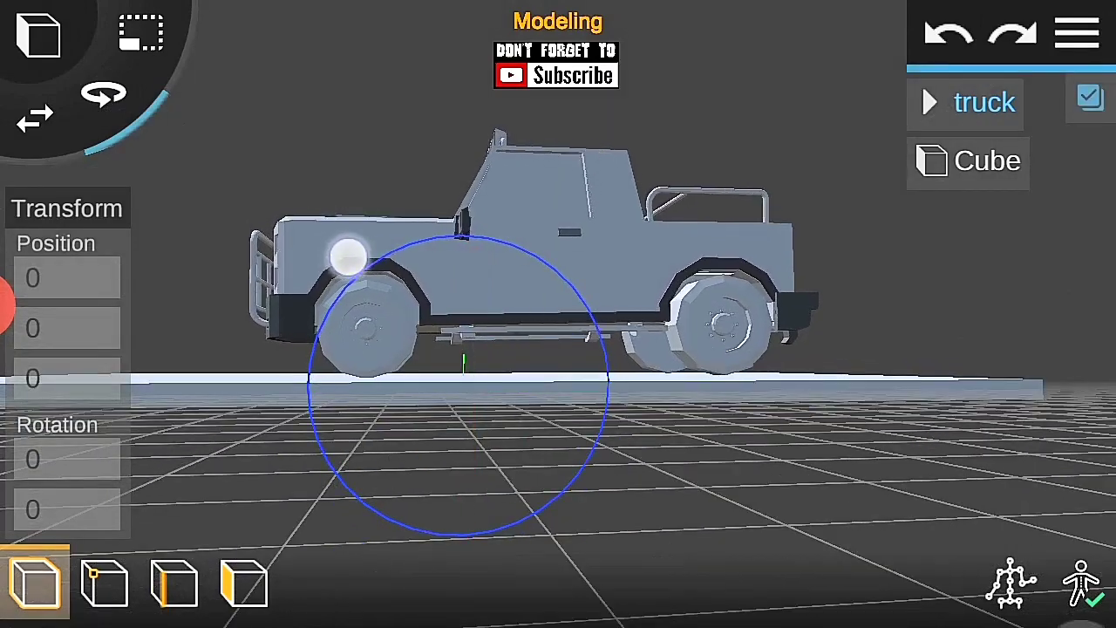
left_click_drag(449, 218, 395, 218)
left_click_drag(977, 453, 929, 498)
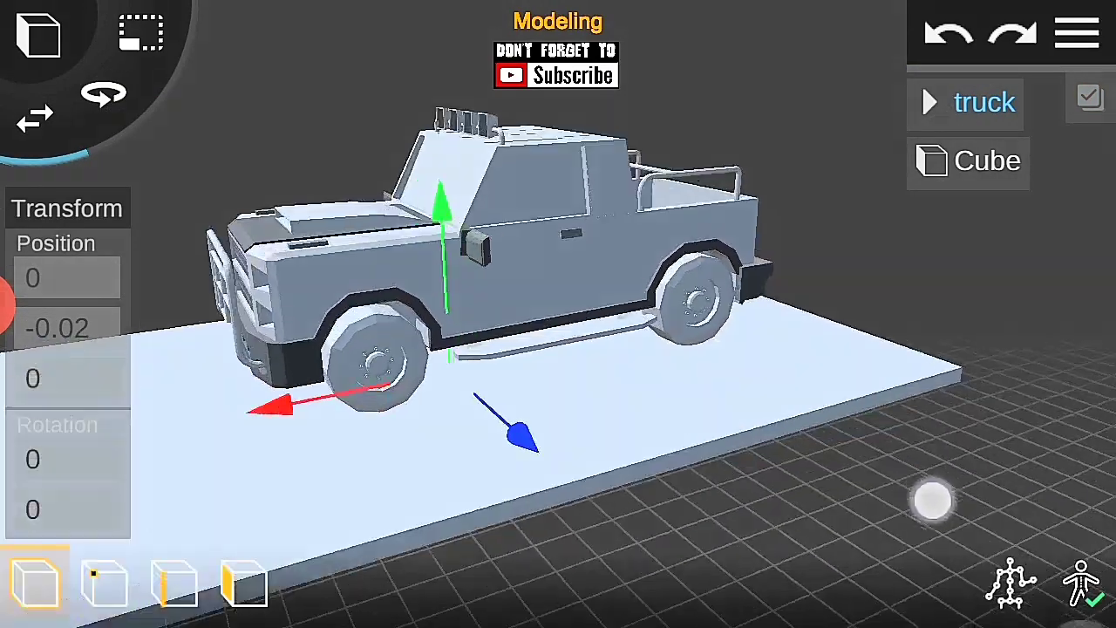
mouse_move(872, 392)
left_mouse_down()
mouse_move(762, 276)
mouse_move(634, 344)
mouse_move(282, 346)
mouse_move(668, 366)
left_mouse_up()
left_click(668, 366)
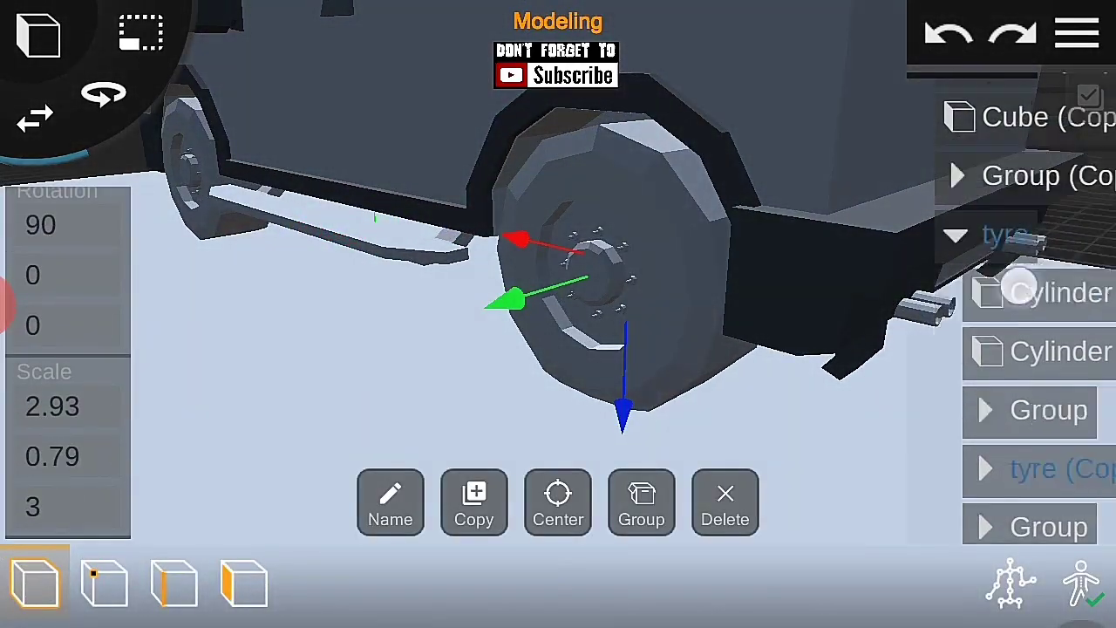
Step: Set the rear tyre's Scale X to 1.14
left_click(52, 406)
key("BackSpace")
type("4")
left_click(957, 279)
mouse_move(959, 419)
left_mouse_down()
mouse_move(904, 378)
mouse_move(920, 337)
left_mouse_up()
left_click(53, 456)
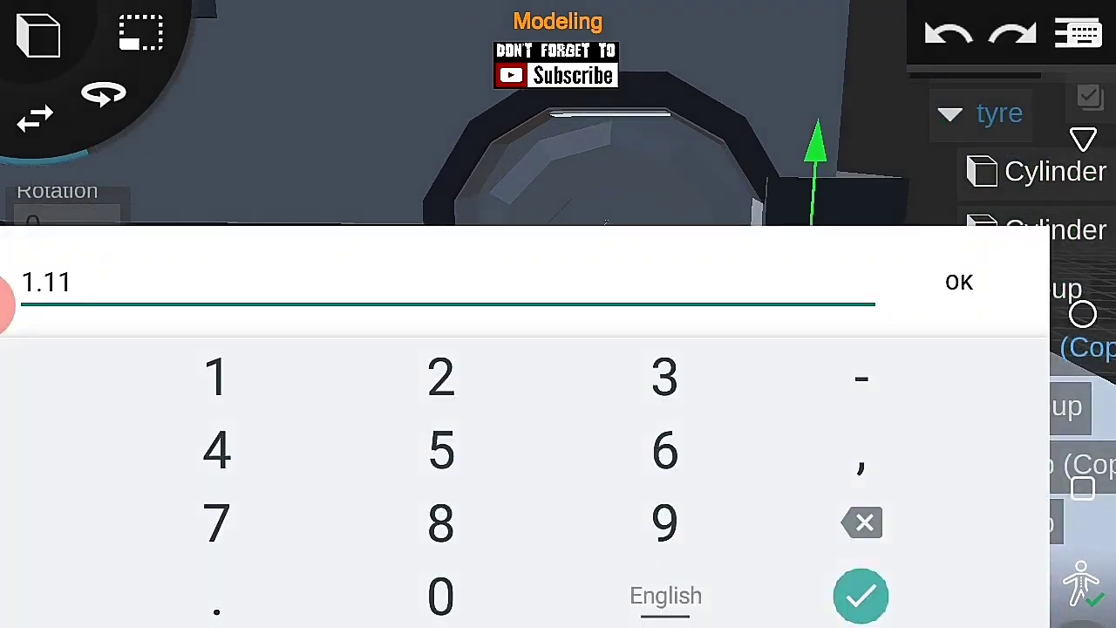
left_click(959, 281)
left_click_drag(655, 540, 828, 493)
left_click_drag(406, 476, 862, 497)
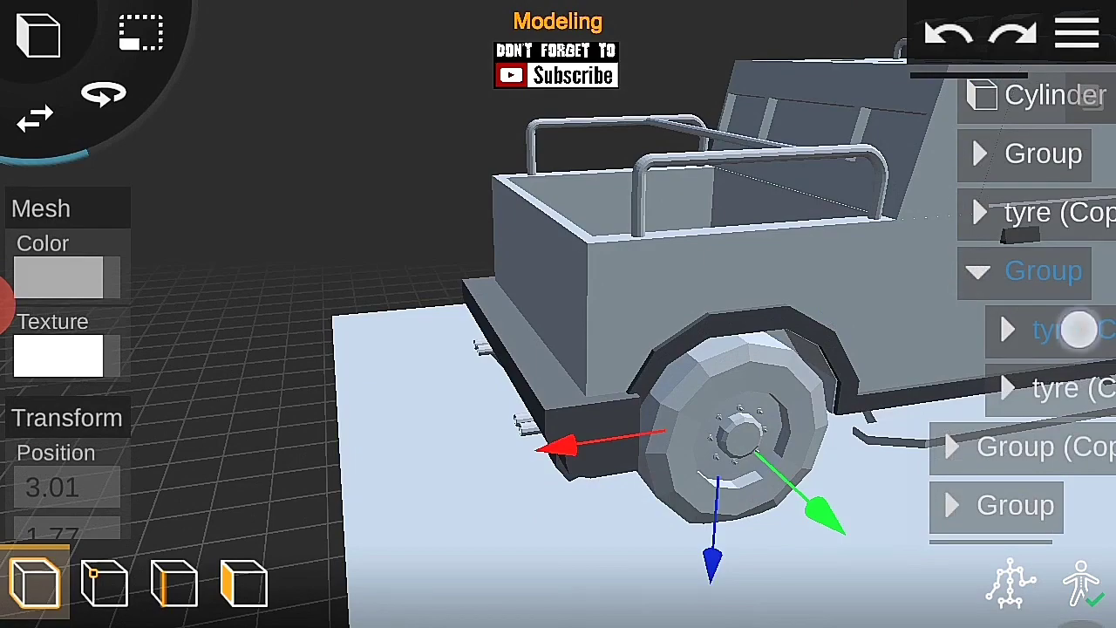
Step: Set the tyre copy's Scale Y to 1.1
left_click(1080, 329)
left_click(52, 456)
key("BackSpace")
type("0")
left_click(954, 279)
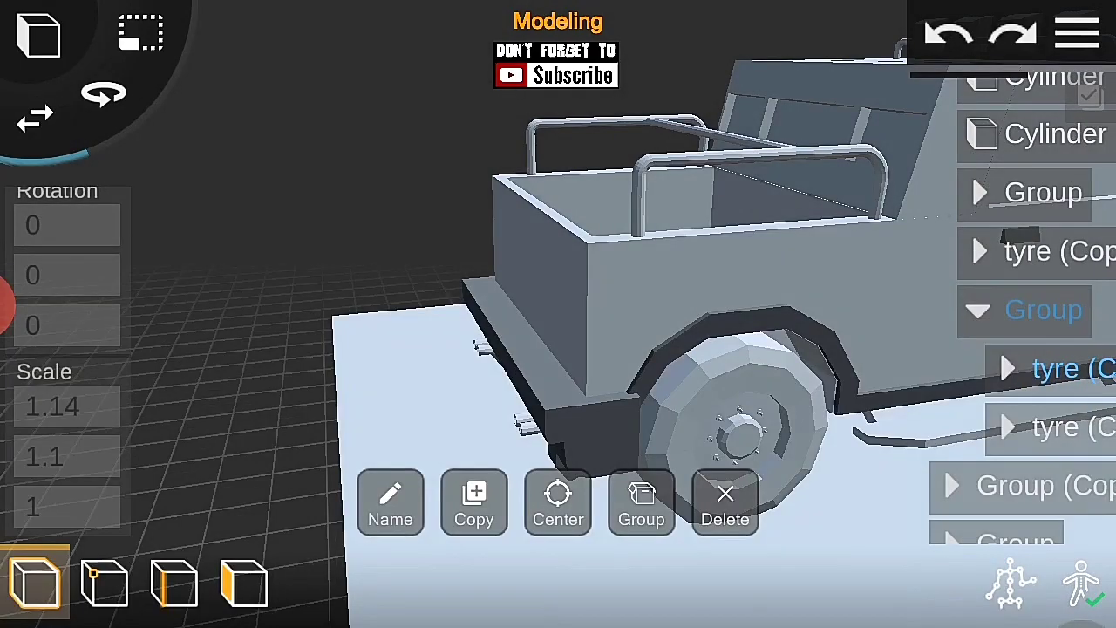
left_click(558, 502)
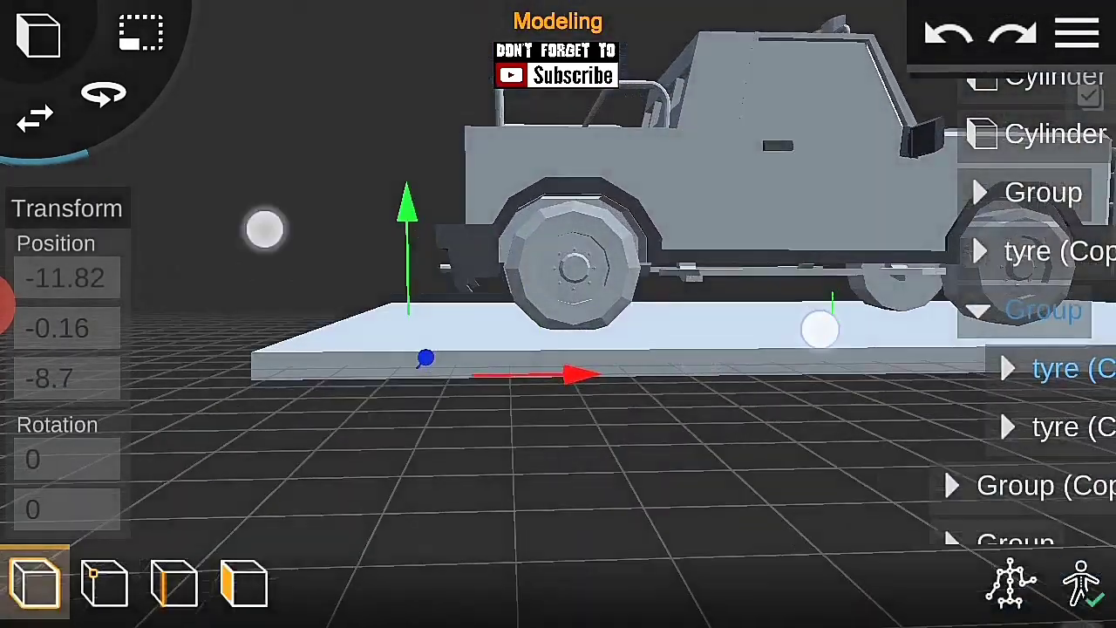
mouse_move(262, 229)
left_mouse_down()
mouse_move(792, 319)
mouse_move(740, 493)
mouse_move(874, 503)
left_mouse_up()
Step: Save the model with the rescaled tyres
left_click(974, 245)
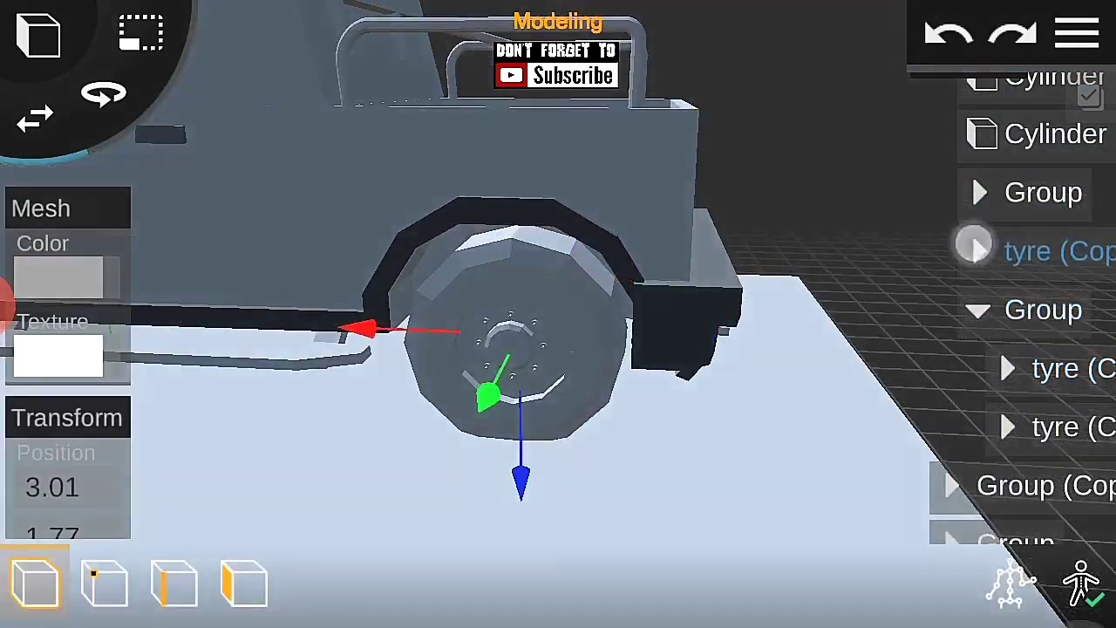
mouse_move(847, 281)
left_mouse_down()
mouse_move(672, 300)
mouse_move(777, 334)
mouse_move(738, 387)
left_mouse_up()
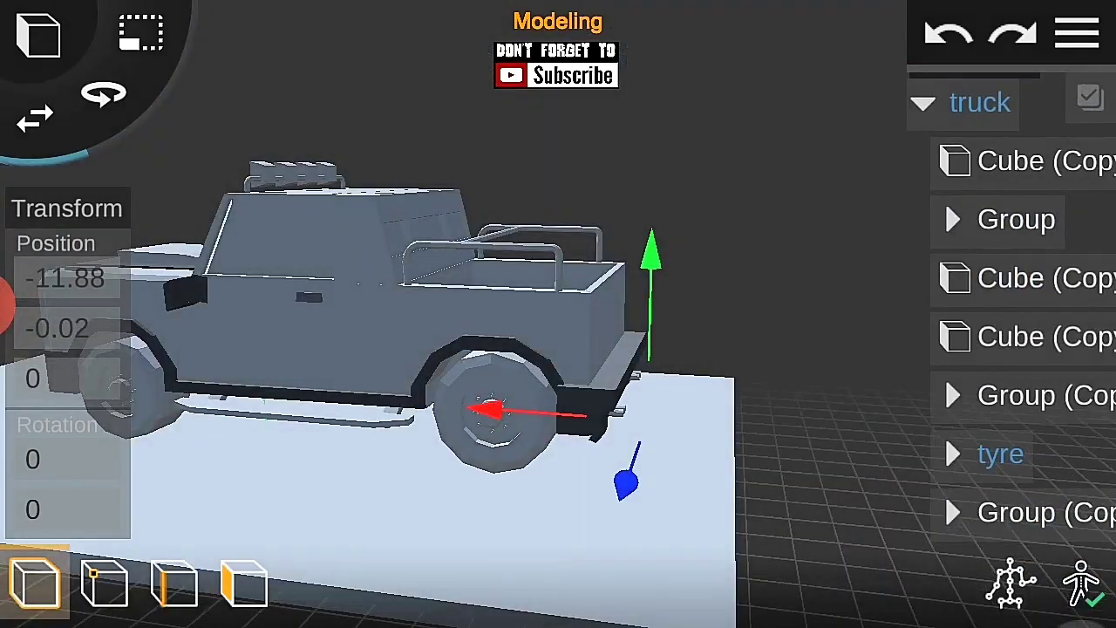
left_click(1078, 34)
left_click(969, 289)
mouse_move(814, 256)
left_mouse_down()
mouse_move(689, 409)
mouse_move(210, 363)
mouse_move(797, 393)
mouse_move(787, 284)
left_mouse_up()
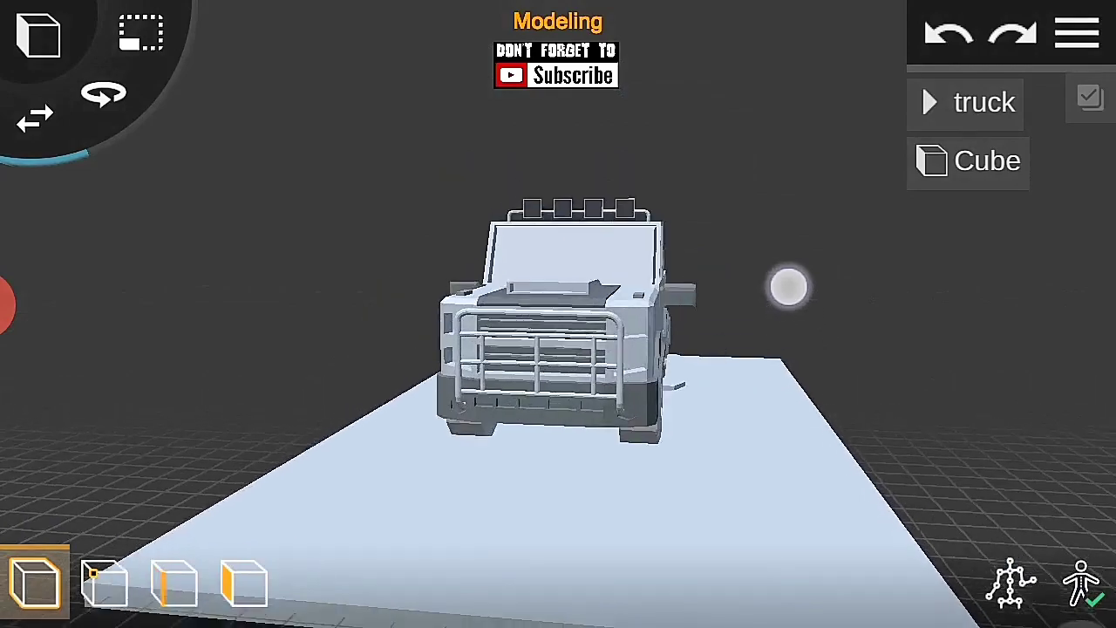
Step: Add a blue cube and place it beside the truck's front bumper
left_click(38, 35)
left_click(50, 144)
left_click_drag(916, 439, 518, 515)
mouse_move(488, 396)
left_mouse_down()
mouse_move(331, 488)
mouse_move(94, 365)
left_mouse_up()
left_click_drag(348, 406, 405, 394)
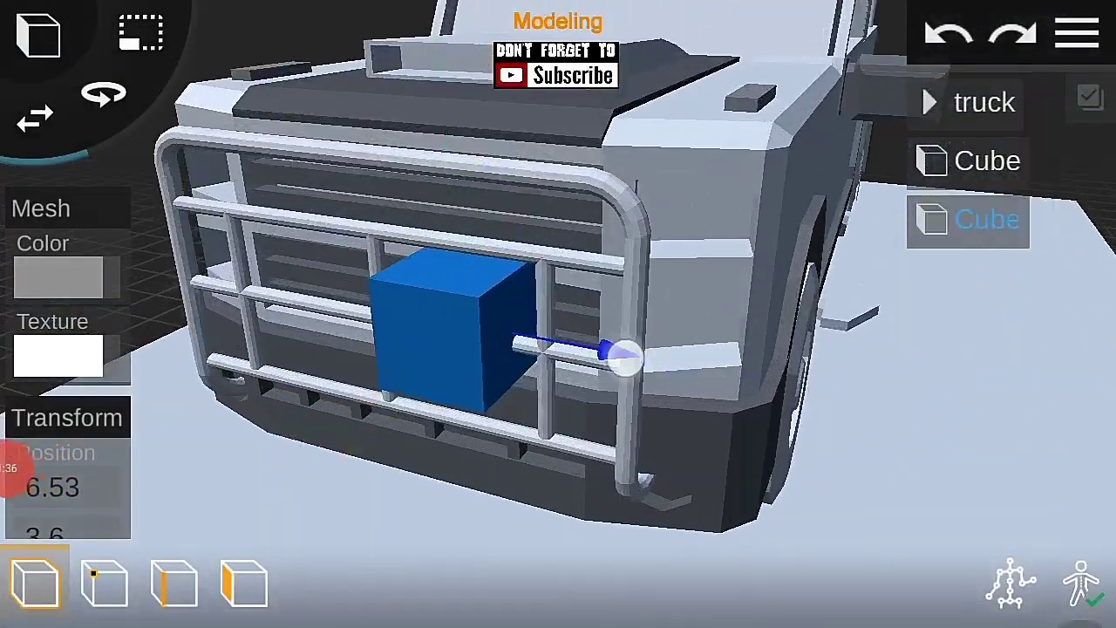
left_click_drag(622, 351, 697, 424)
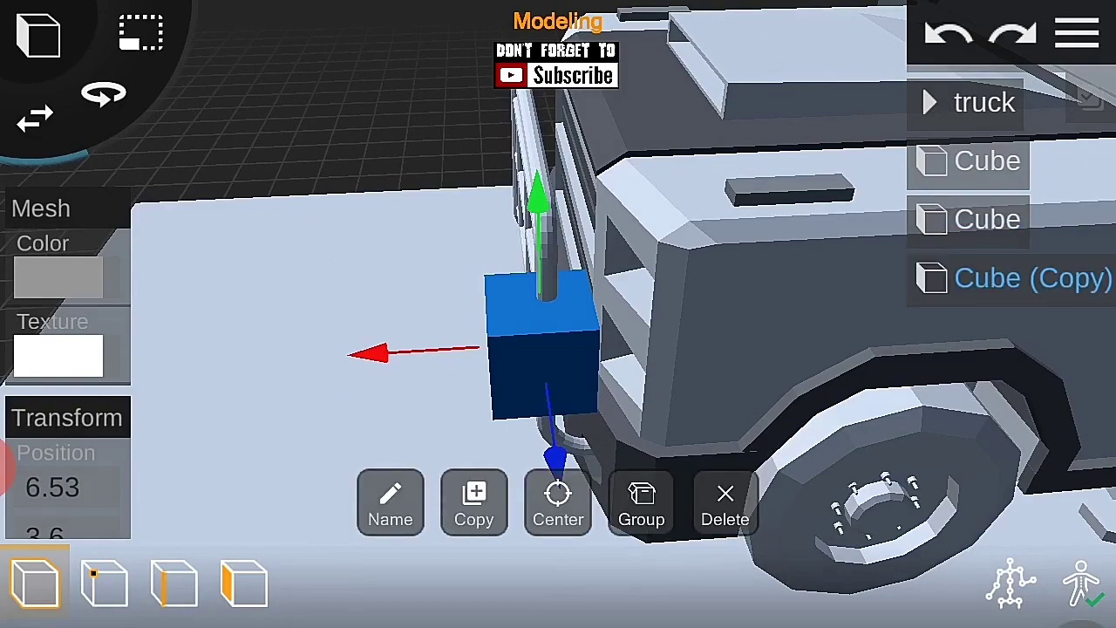
Step: Duplicate the blue cube and move the copy into the truck's front corner
left_click(558, 501)
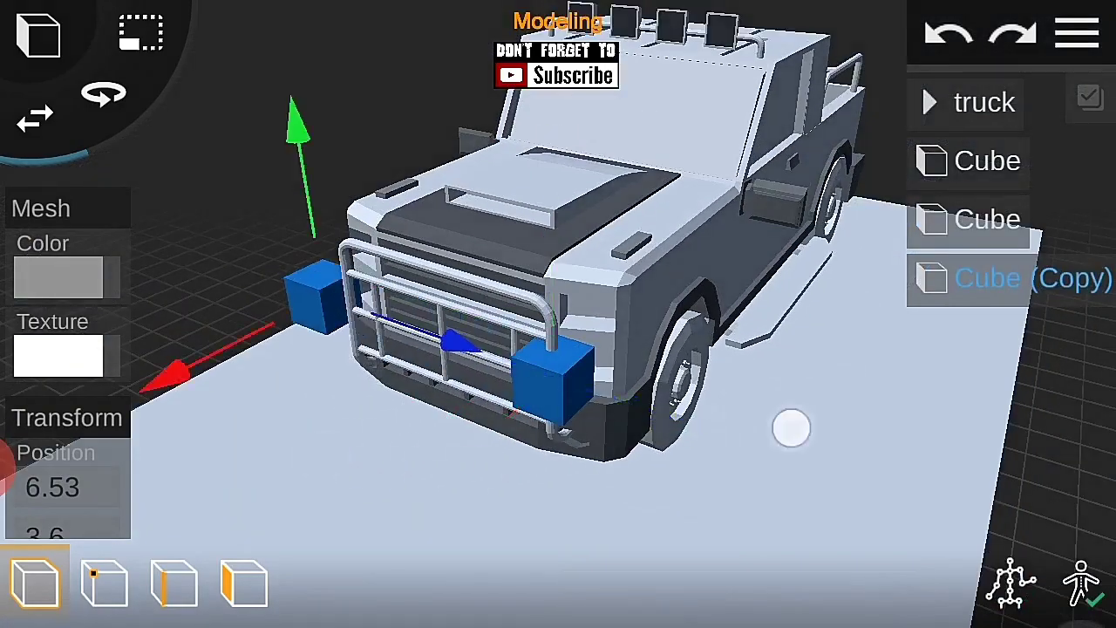
left_click(987, 219)
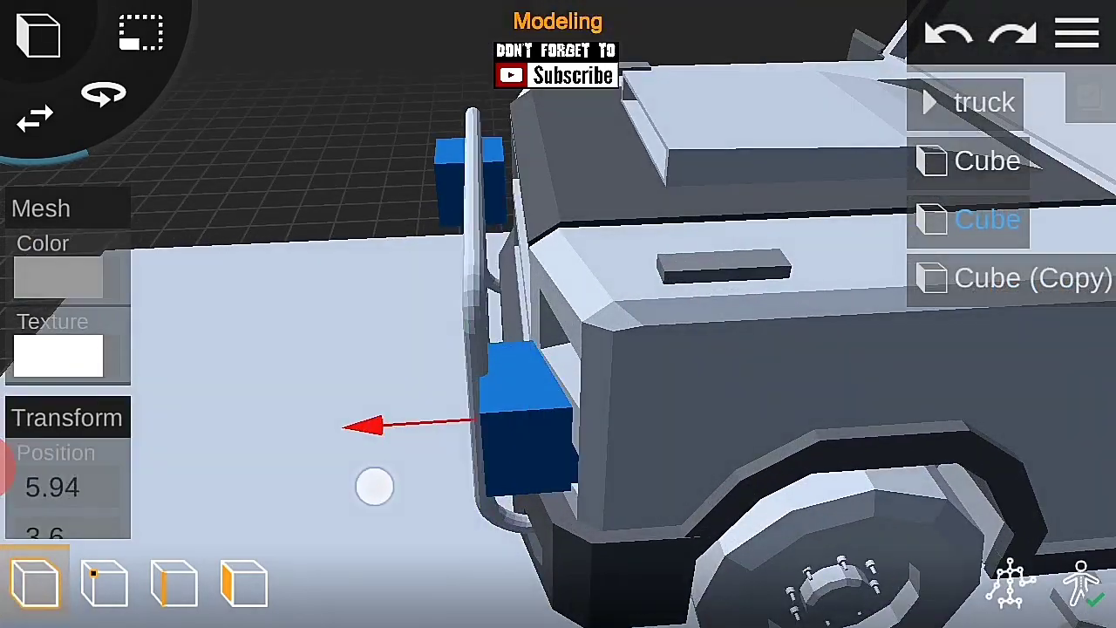
left_click_drag(373, 483, 1007, 337)
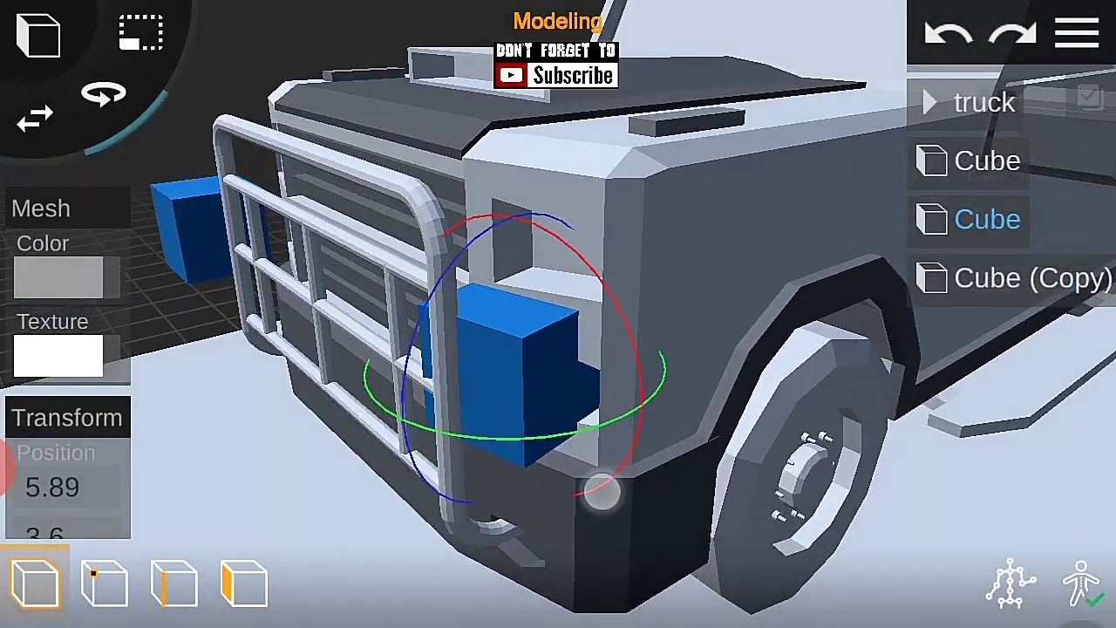
left_click_drag(602, 493, 679, 414)
Step: Push the cube's outer face flat into a thin blue panel on the front corner
left_click(244, 582)
left_click(534, 323)
left_click_drag(787, 319, 688, 224)
left_click_drag(731, 171, 983, 266)
left_click(652, 424)
mouse_move(703, 426)
left_mouse_down()
mouse_move(884, 448)
mouse_move(444, 401)
left_mouse_up()
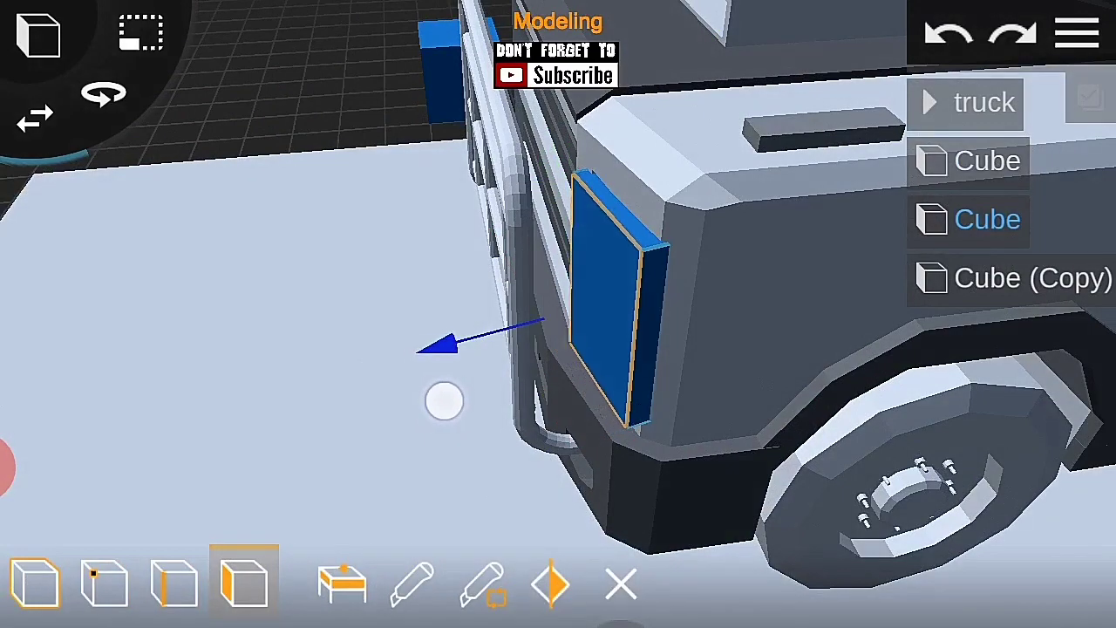
left_click_drag(820, 355, 872, 409)
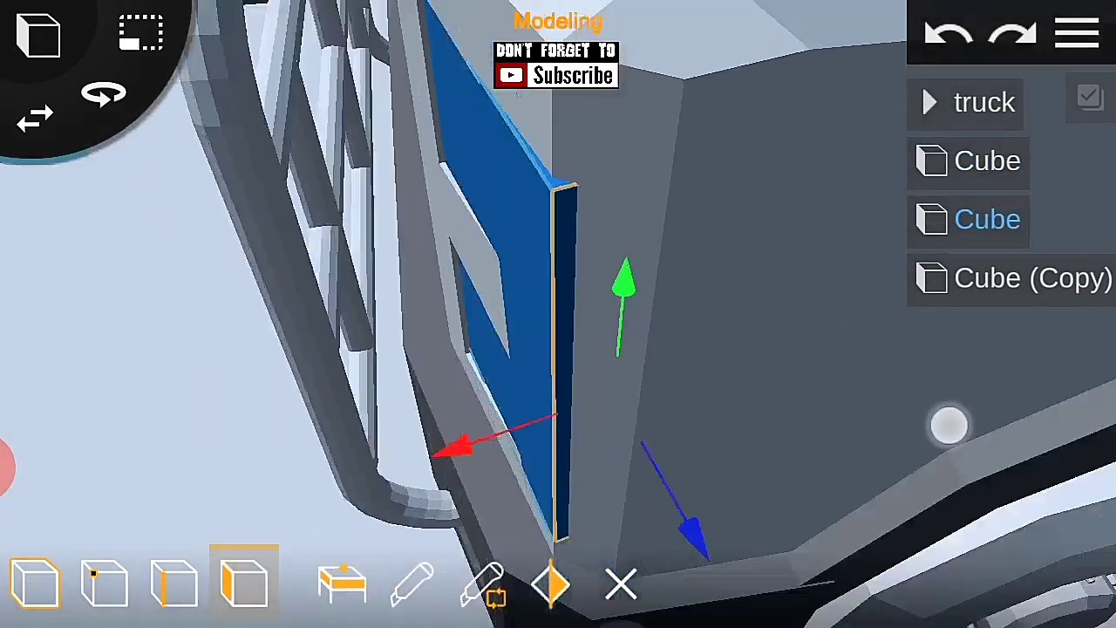
left_click_drag(947, 424, 703, 485)
left_click_drag(662, 453, 362, 307)
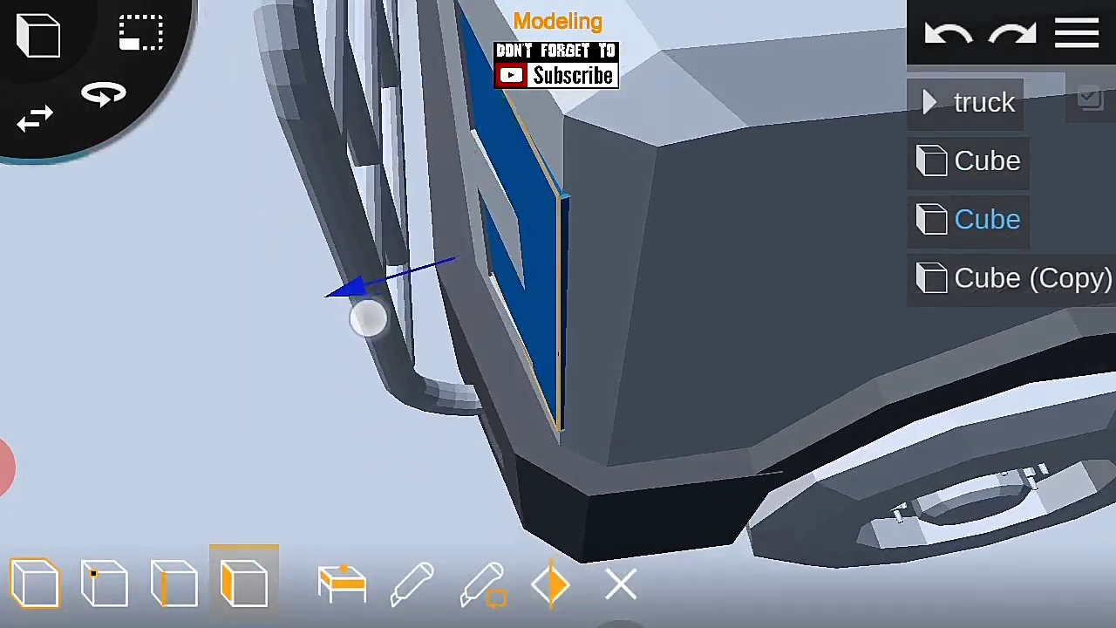
mouse_move(686, 305)
left_mouse_down()
mouse_move(1004, 259)
mouse_move(812, 402)
mouse_move(377, 428)
left_mouse_up()
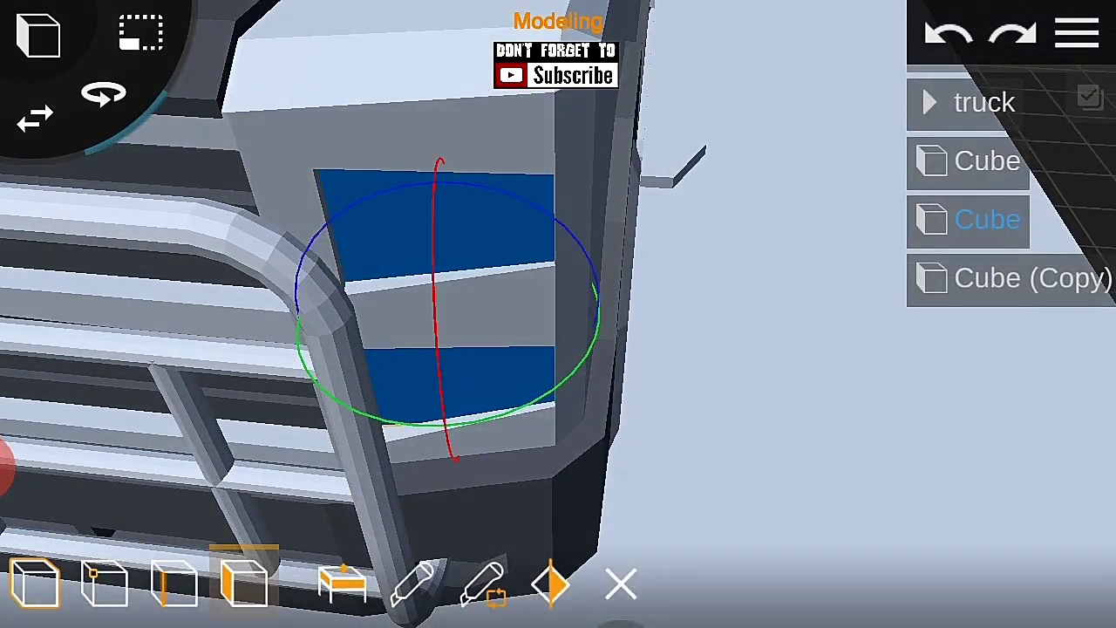
left_click_drag(854, 423, 917, 406)
Step: Save the model and inspect the blue corner panel up close
left_click(977, 289)
mouse_move(591, 439)
left_mouse_down()
mouse_move(768, 528)
mouse_move(954, 511)
mouse_move(683, 312)
mouse_move(887, 393)
mouse_move(676, 355)
mouse_move(558, 366)
left_mouse_up()
left_click_drag(969, 341, 815, 377)
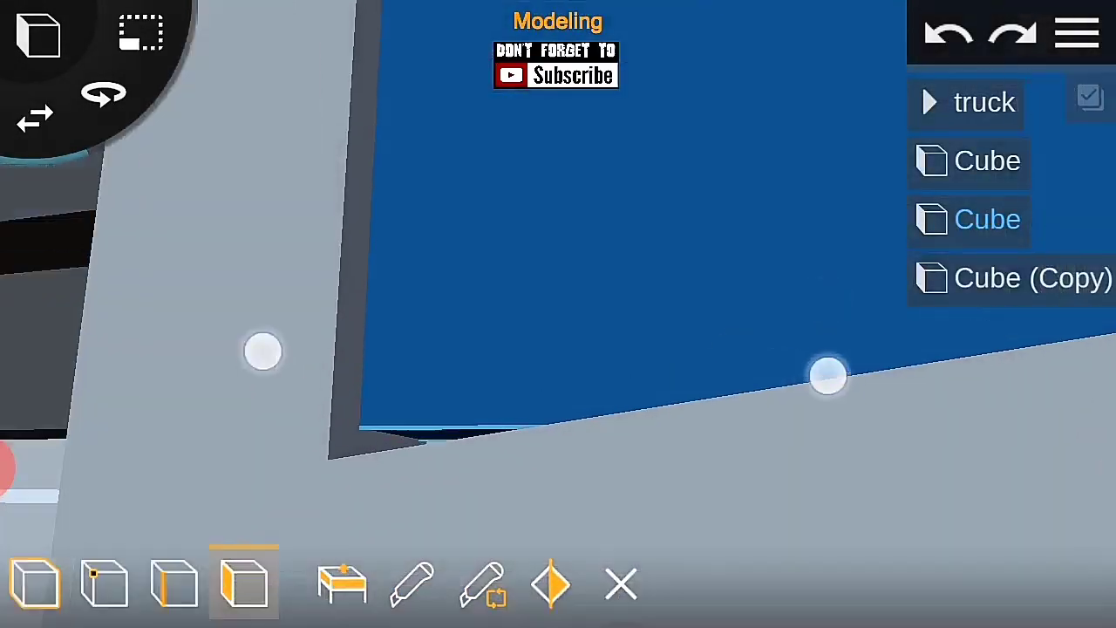
scroll(531, 440, "down", 3)
left_click_drag(744, 521, 859, 466)
left_click(1078, 34)
left_click(997, 287)
left_click(858, 275)
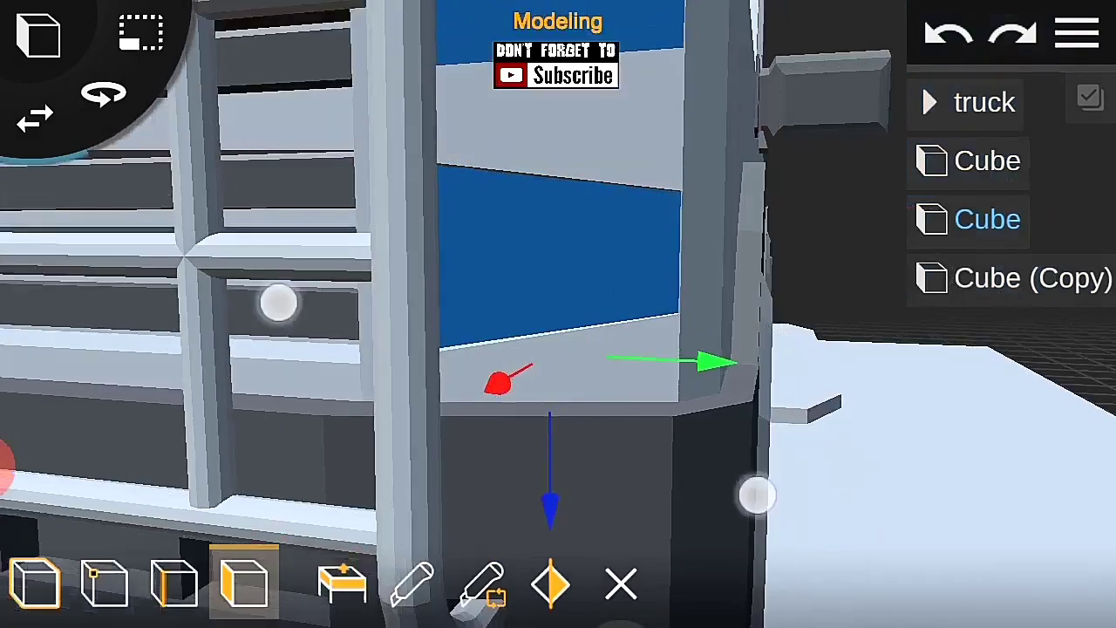
left_click_drag(859, 275, 788, 206)
scroll(787, 207, "up", 3)
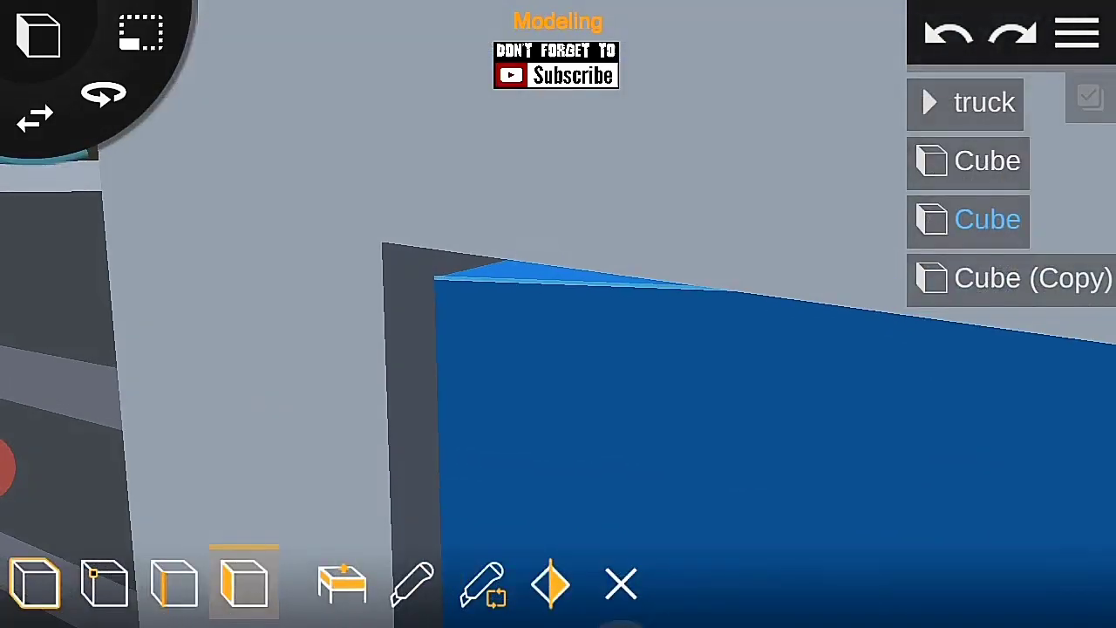
scroll(848, 454, "down", 5)
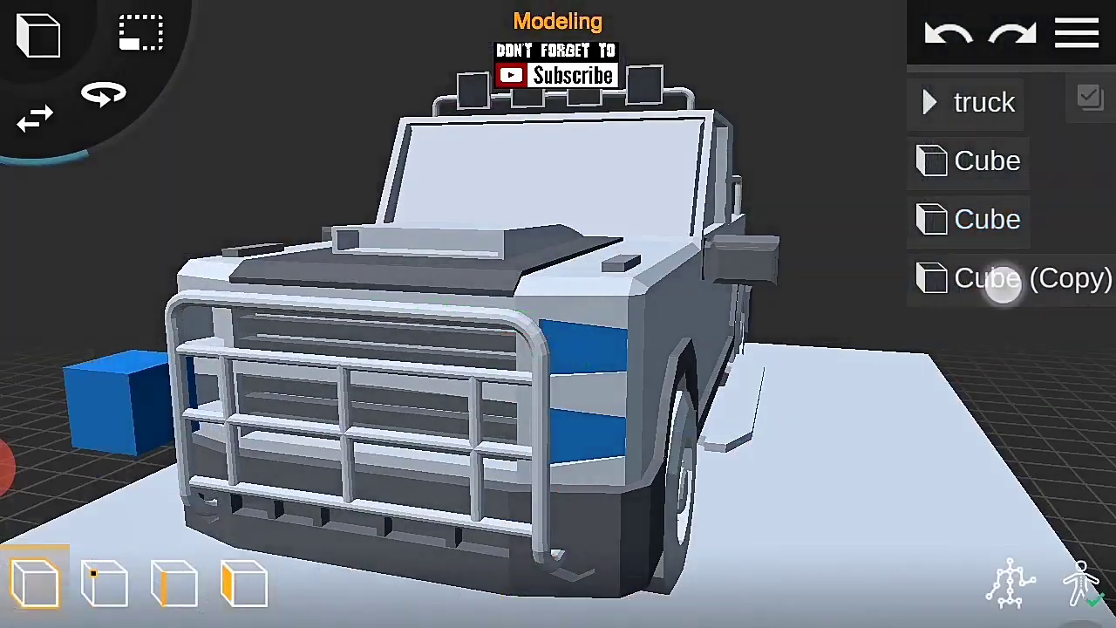
Step: Rotate the cube copy to a Y rotation of 12.67
left_click_drag(77, 228, 77, 34)
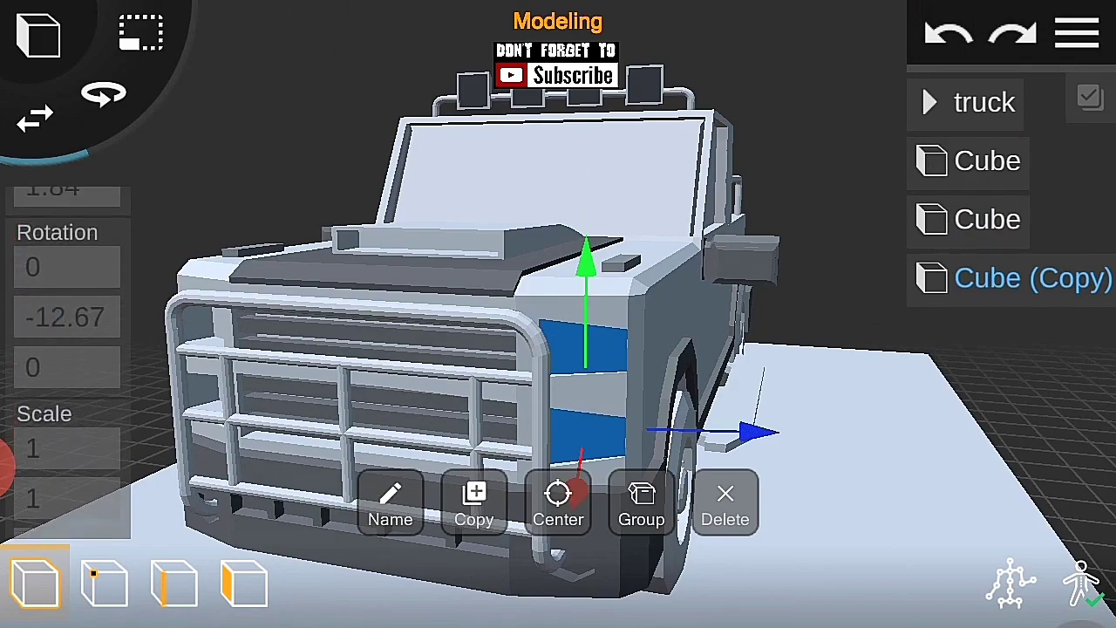
left_click(62, 311)
left_click(947, 303)
scroll(850, 449, "down", 2)
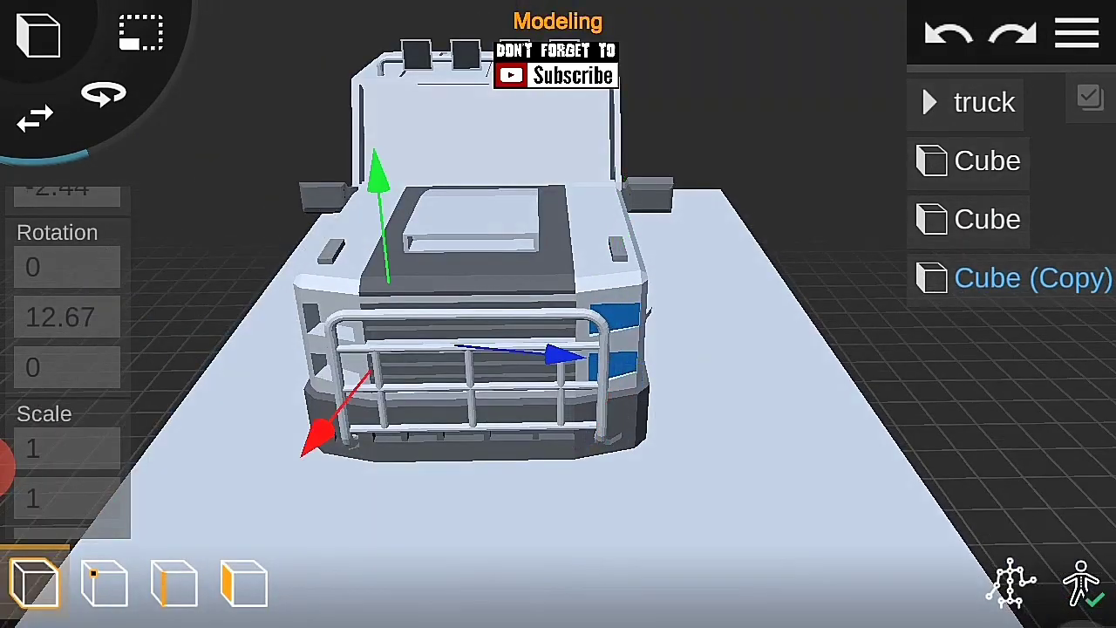
left_click_drag(552, 428, 469, 442)
scroll(776, 471, "up", 5)
scroll(681, 522, "down", 5)
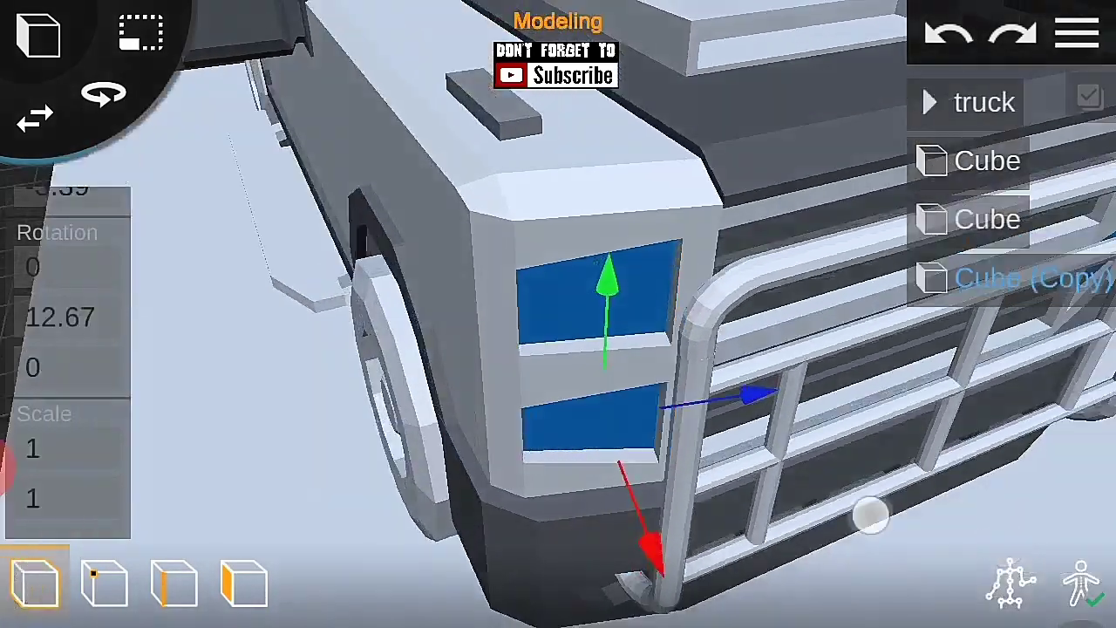
scroll(820, 496, "down", 3)
scroll(742, 448, "down", 3)
Step: Add another new grey Cube to the truck scene
left_click(1078, 33)
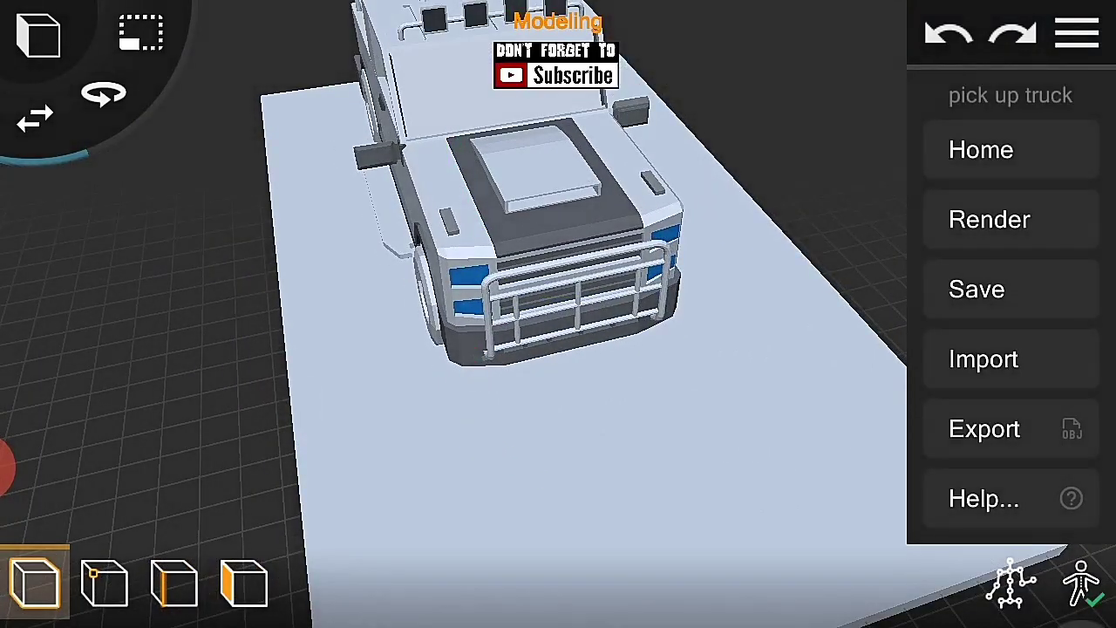
left_click(690, 374)
scroll(558, 349, "up", 5)
left_click(987, 219)
left_click(54, 269)
left_click(277, 107)
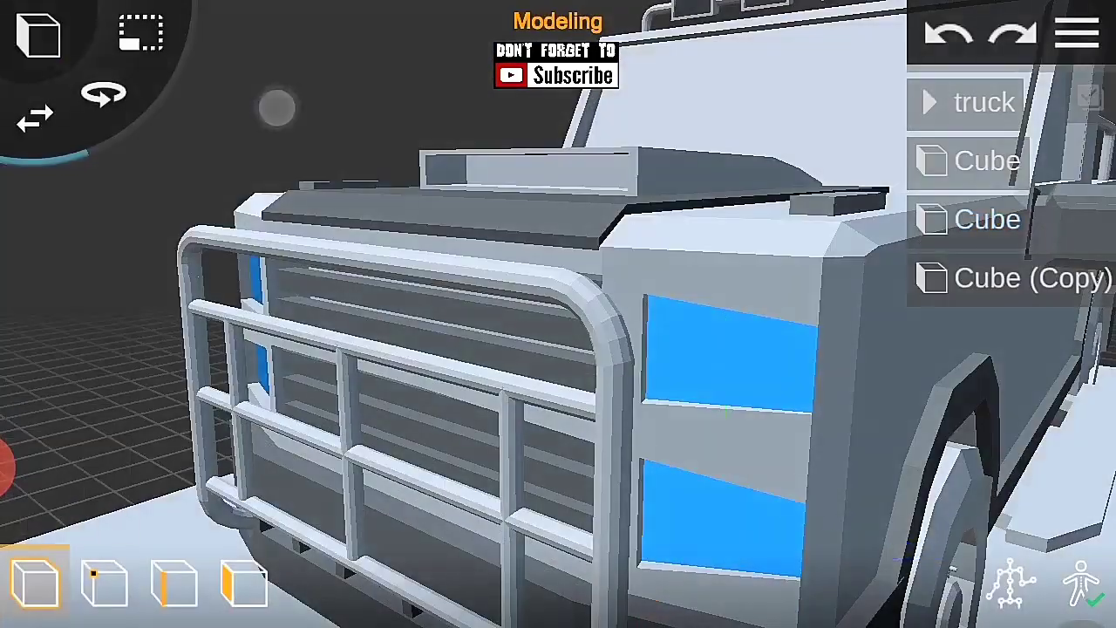
scroll(558, 349, "down", 5)
left_click(1034, 277)
left_click(837, 436)
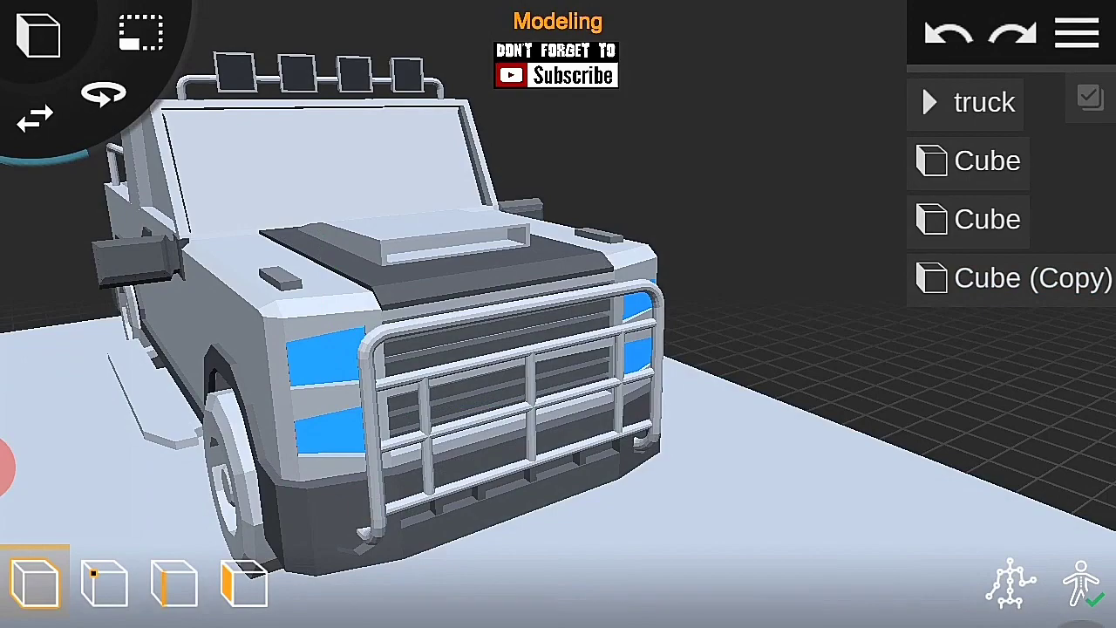
left_click(39, 33)
scroll(558, 349, "down", 3)
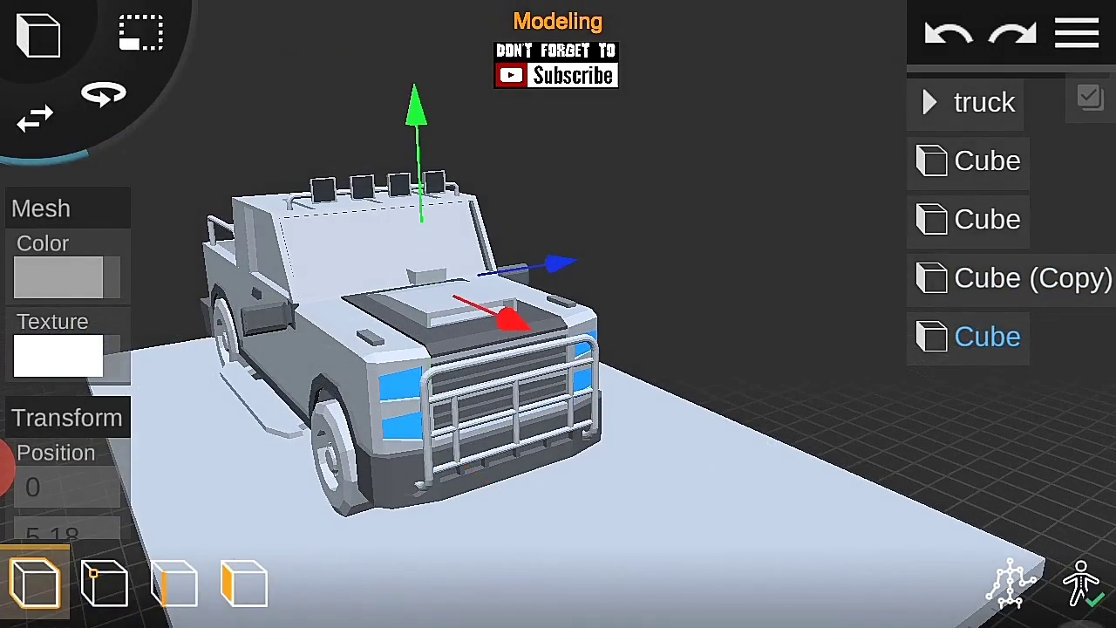
Step: Rotate the new cube into place across the front of the cab
left_click_drag(232, 361, 872, 416)
left_click(987, 336)
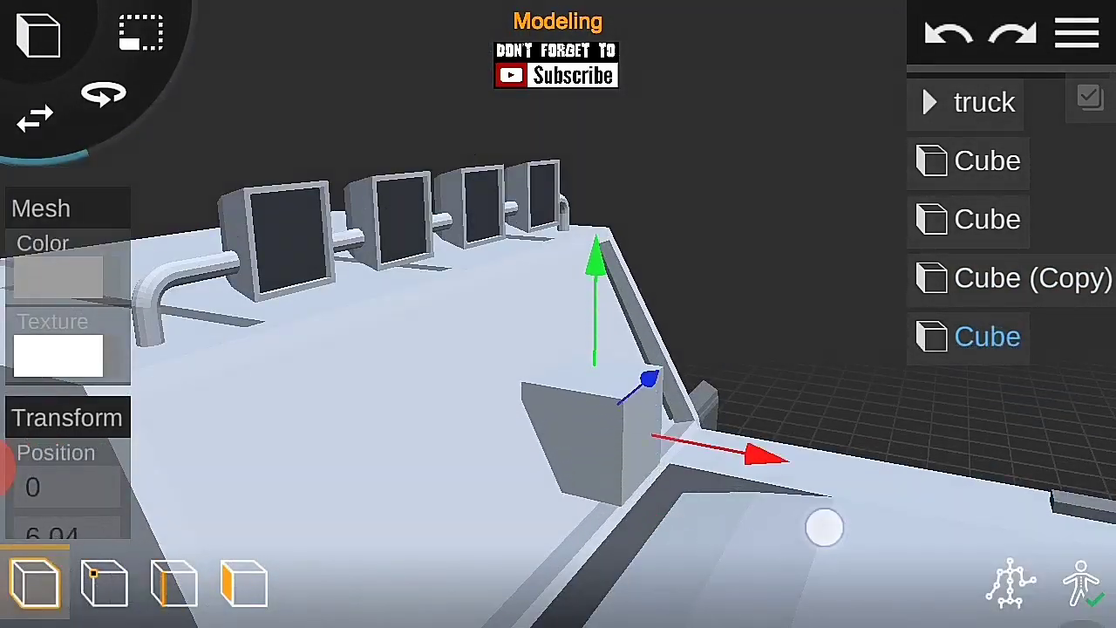
left_click_drag(824, 528, 759, 441)
left_click(103, 94)
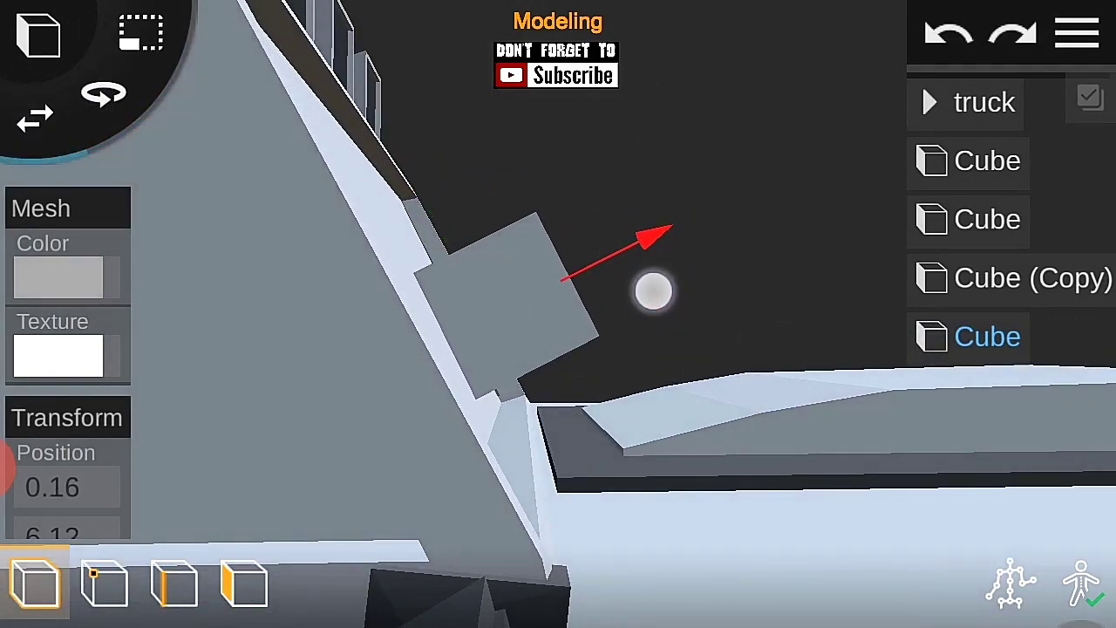
Step: Move the cube's end face to tilt it into a slanted windshield panel
left_click(244, 582)
left_click_drag(598, 500, 829, 409)
mouse_move(710, 416)
left_mouse_down()
mouse_move(155, 413)
mouse_move(877, 459)
left_mouse_up()
mouse_move(194, 416)
left_mouse_down()
mouse_move(850, 224)
mouse_move(636, 331)
left_mouse_up()
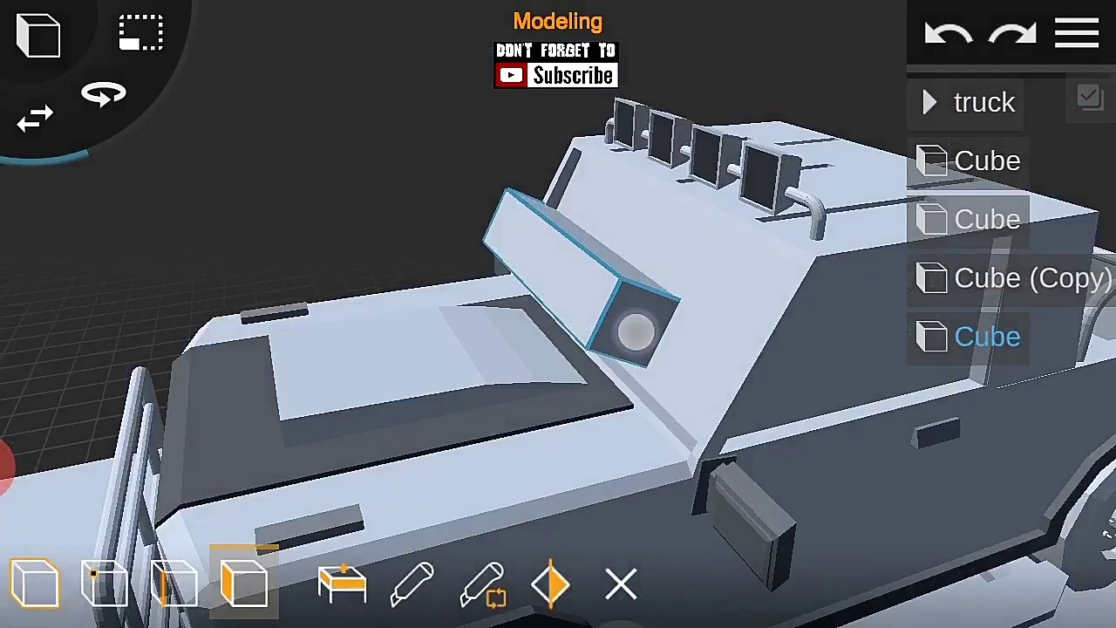
left_click(636, 331)
mouse_move(869, 517)
left_mouse_down()
mouse_move(770, 424)
mouse_move(695, 479)
mouse_move(802, 466)
mouse_move(849, 297)
left_mouse_up()
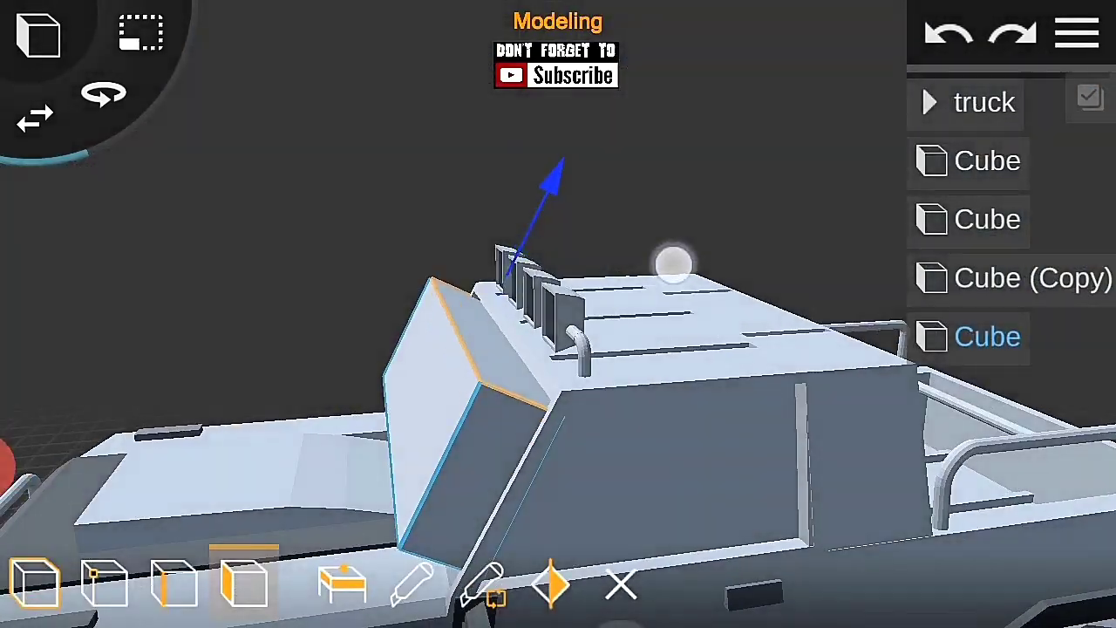
mouse_move(694, 266)
left_mouse_down()
mouse_move(770, 351)
mouse_move(762, 409)
mouse_move(435, 419)
left_mouse_up()
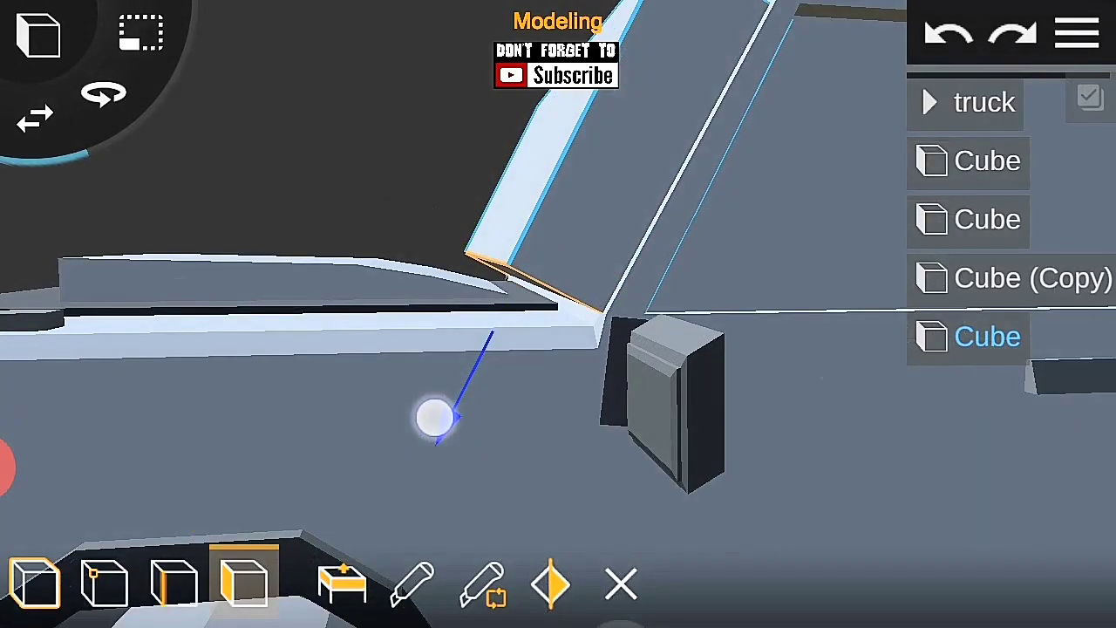
left_click_drag(820, 366, 715, 348)
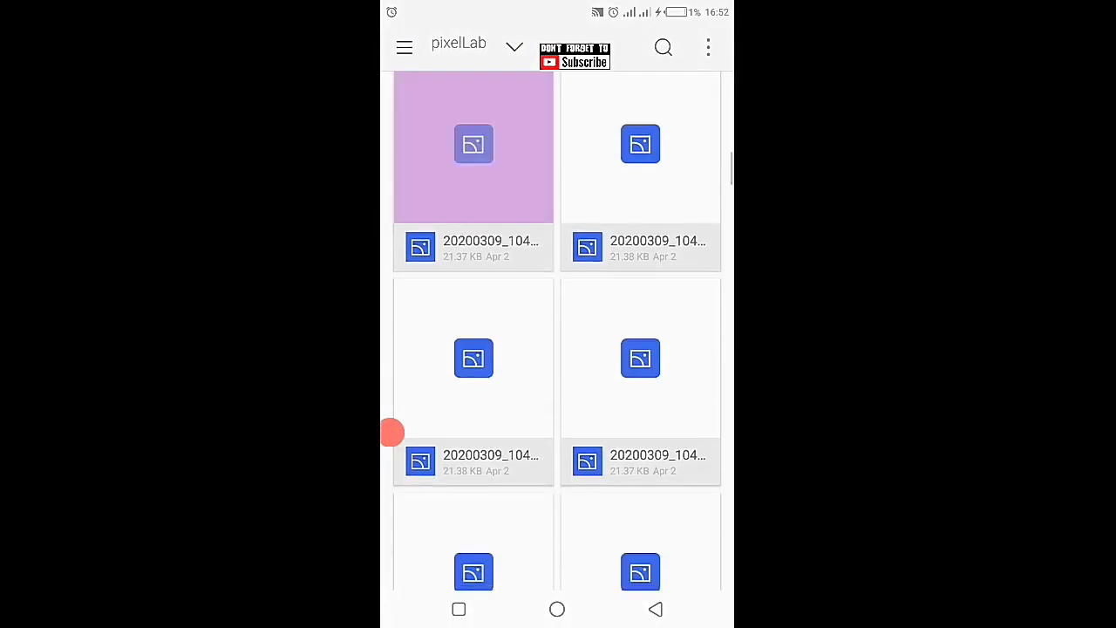
scroll(557, 332, "down", 2)
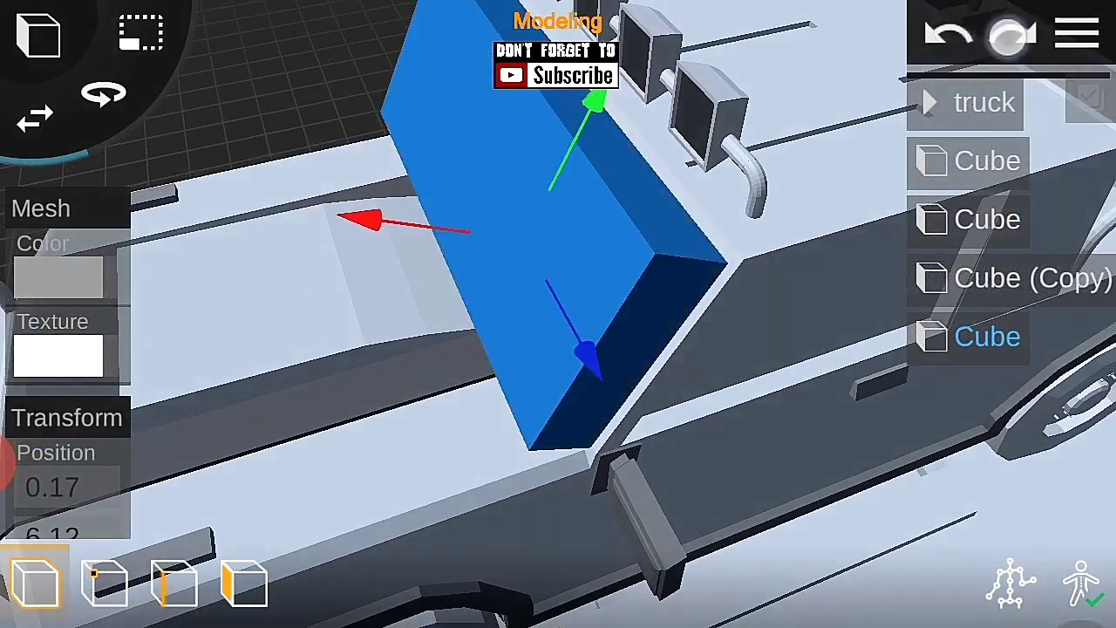
left_click_drag(683, 361, 828, 104)
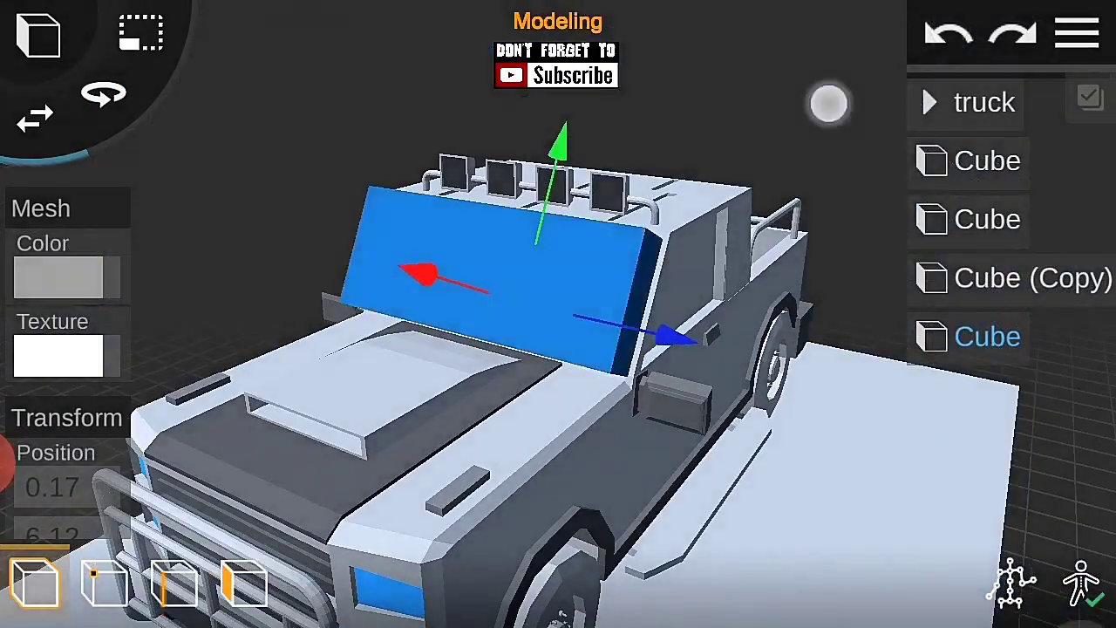
Step: Change the windshield panel's Color swatch, trying white and then a grey shade
left_click(58, 278)
left_click(760, 430)
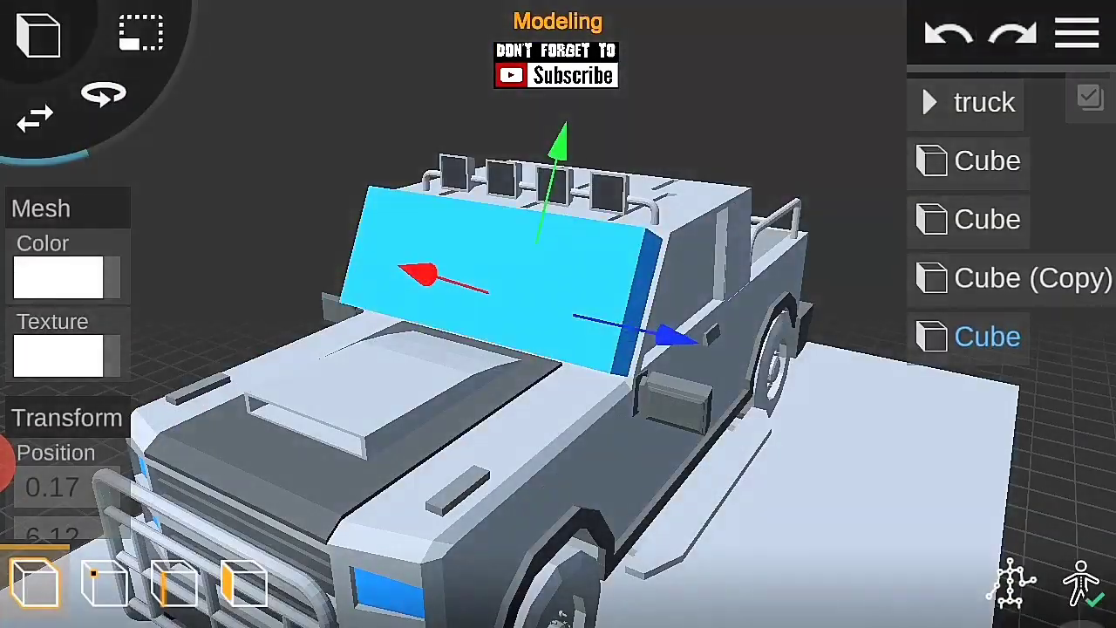
left_click(58, 277)
left_click(341, 242)
left_click(760, 433)
left_click(57, 277)
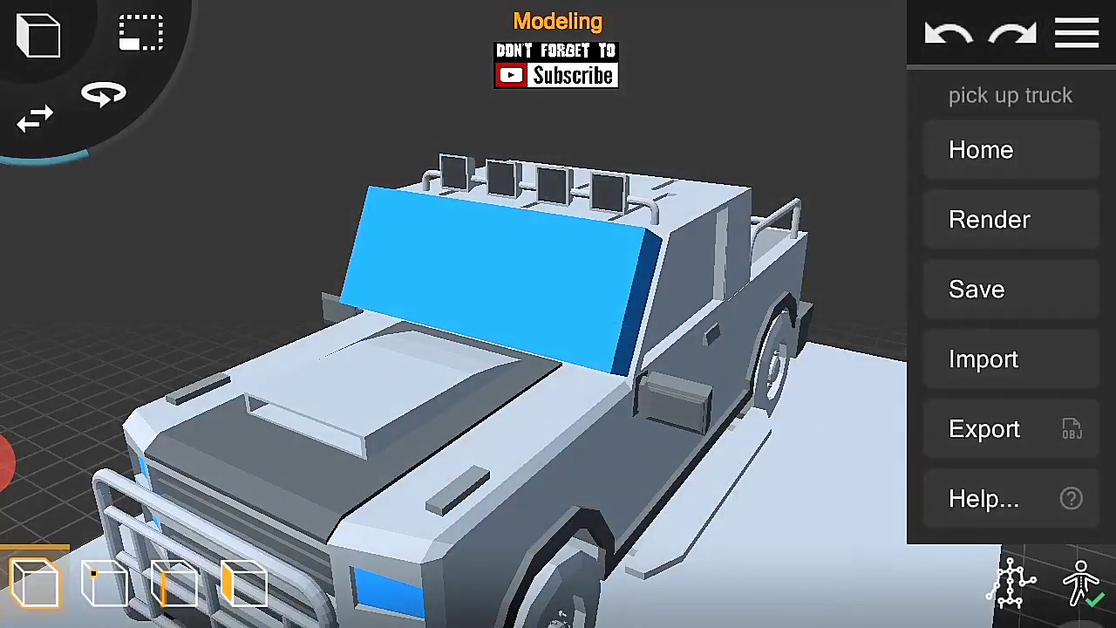
left_click(581, 297)
mouse_move(580, 296)
left_mouse_down()
mouse_move(1034, 416)
mouse_move(757, 246)
mouse_move(796, 340)
left_mouse_up()
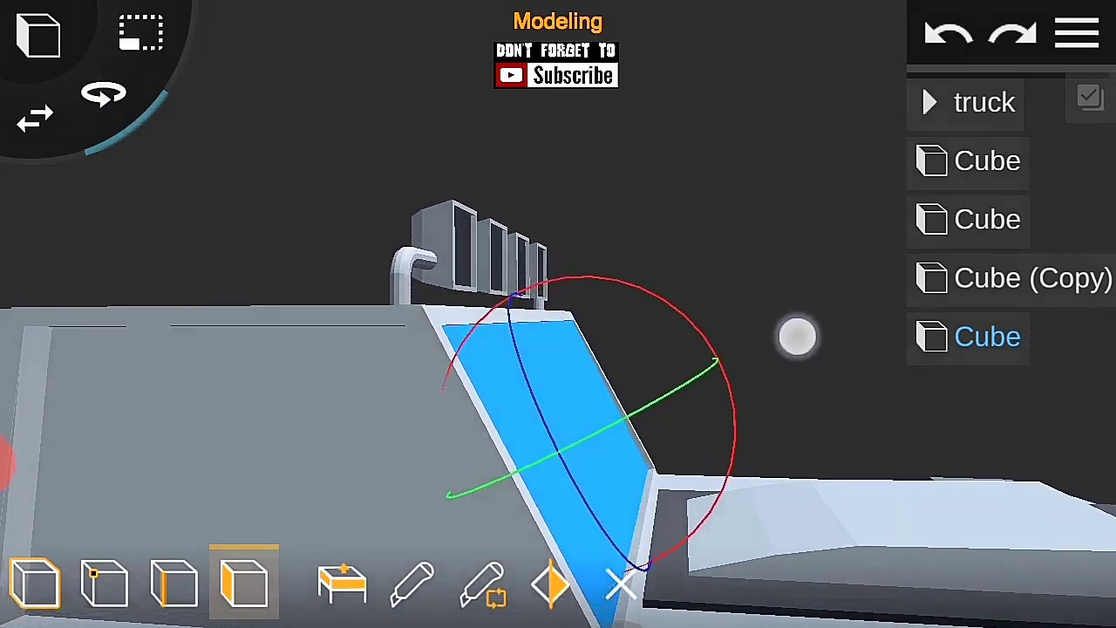
Step: Rotate the copied windshield panel to Y 90° so it faces the cab's side
left_click(35, 582)
left_click_drag(63, 403, 63, 384)
left_click(61, 476)
left_click(862, 595)
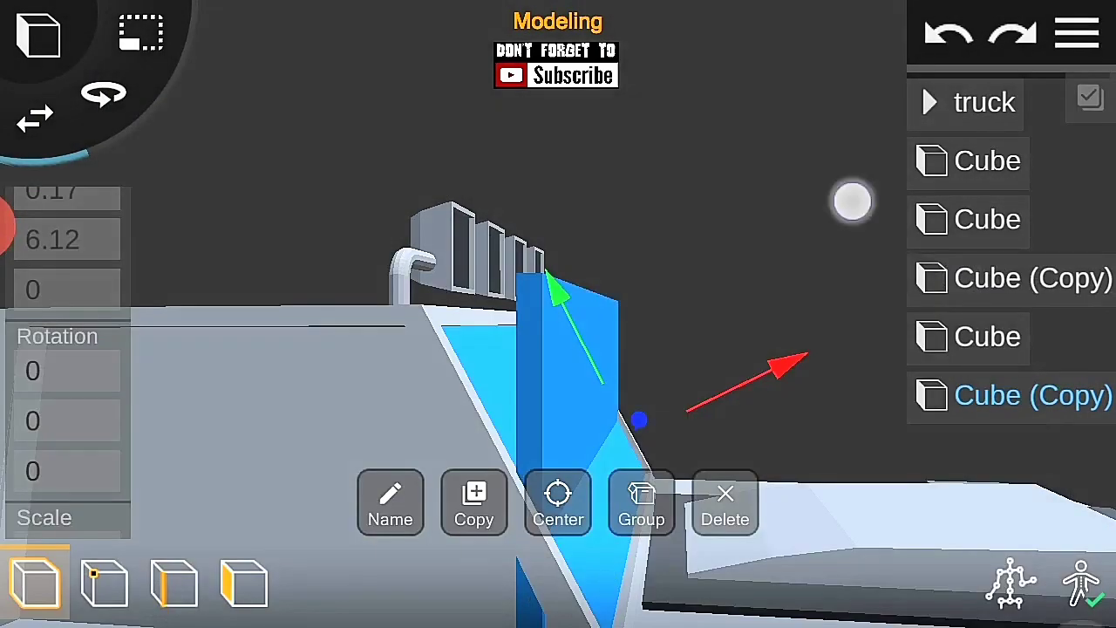
left_click_drag(852, 200, 797, 441)
left_click(59, 421)
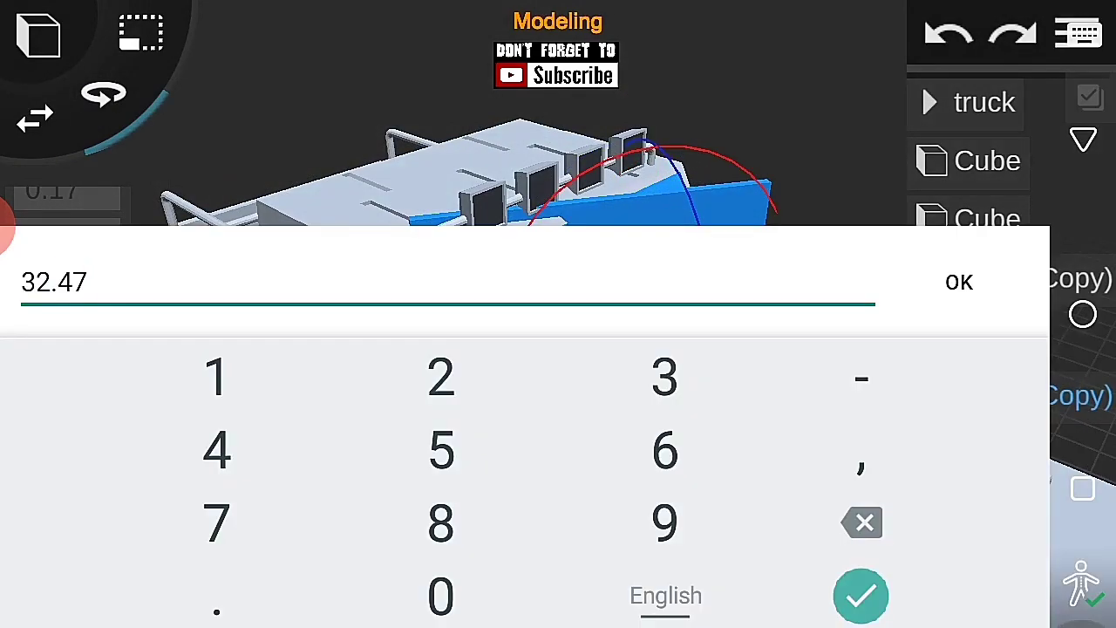
type("90")
left_click(862, 596)
left_click_drag(541, 488, 424, 474)
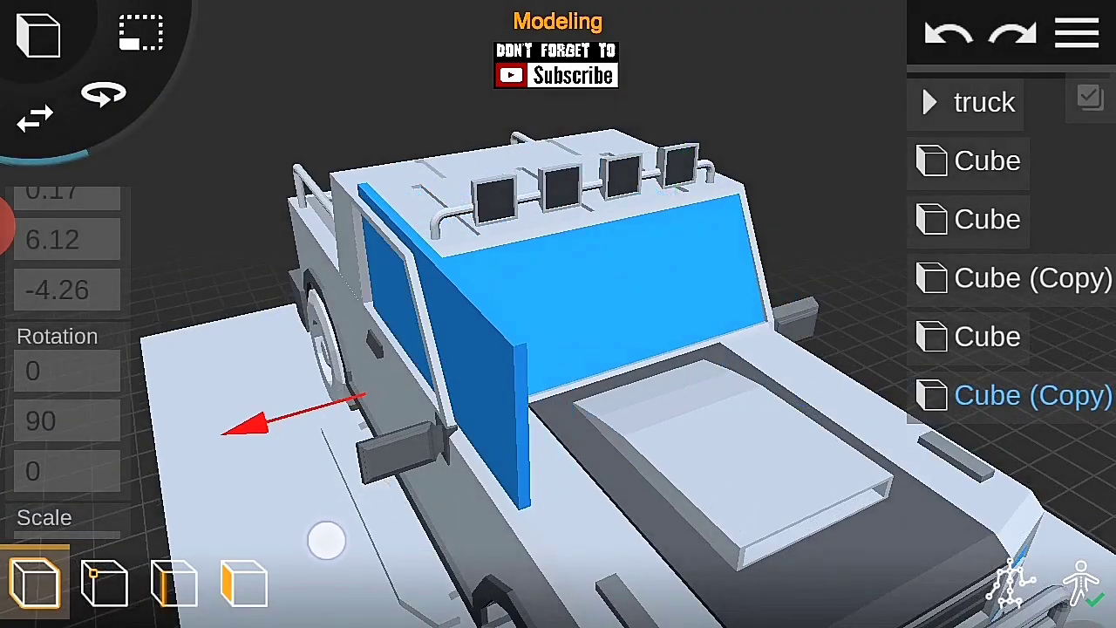
Step: Adjust the blue side panel's edges to fill the cab's side window
left_click_drag(330, 548, 984, 316)
left_click(707, 407)
mouse_move(777, 428)
left_mouse_down()
mouse_move(714, 434)
mouse_move(610, 392)
mouse_move(236, 416)
mouse_move(858, 361)
mouse_move(571, 375)
left_mouse_up()
left_click(713, 435)
mouse_move(598, 210)
left_mouse_down()
mouse_move(782, 364)
mouse_move(884, 331)
mouse_move(751, 383)
mouse_move(762, 379)
mouse_move(902, 471)
mouse_move(767, 409)
left_mouse_up()
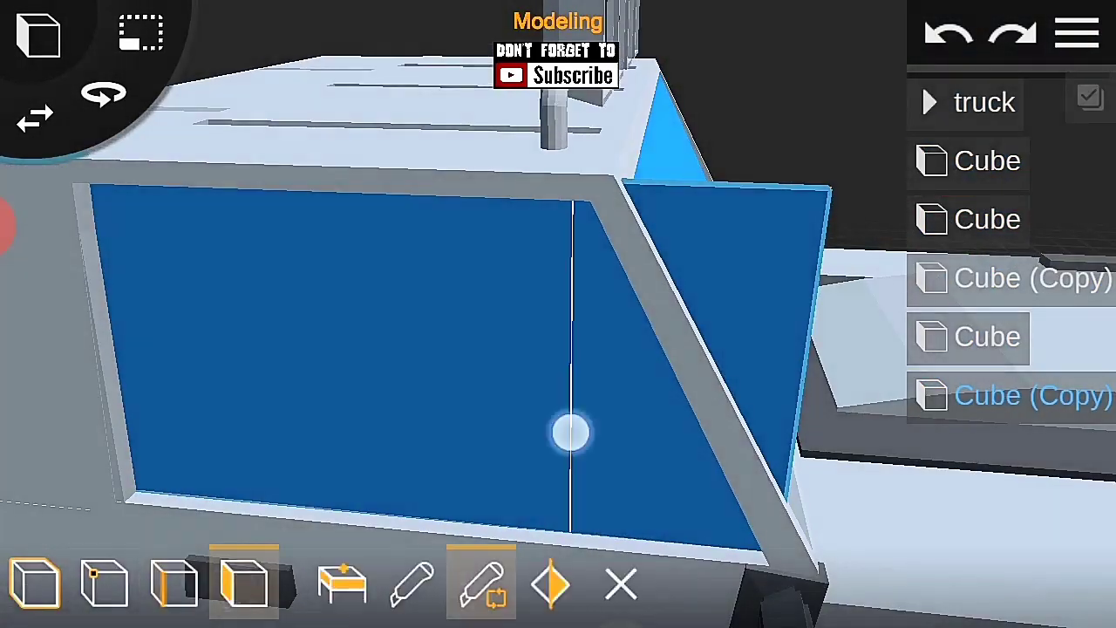
left_click_drag(480, 430, 436, 422)
left_click(175, 583)
mouse_move(752, 404)
left_mouse_down()
mouse_move(1047, 398)
mouse_move(858, 270)
left_mouse_up()
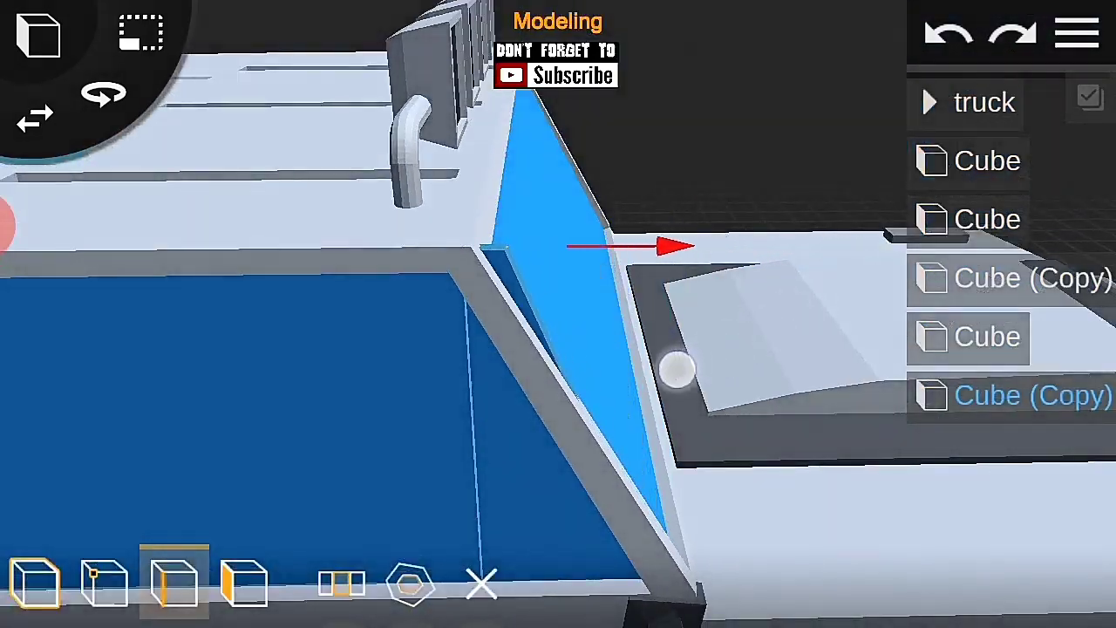
left_click_drag(655, 392, 805, 406)
Step: Save the truck model from the main menu
left_click(805, 166)
left_click(1078, 32)
left_click(1003, 288)
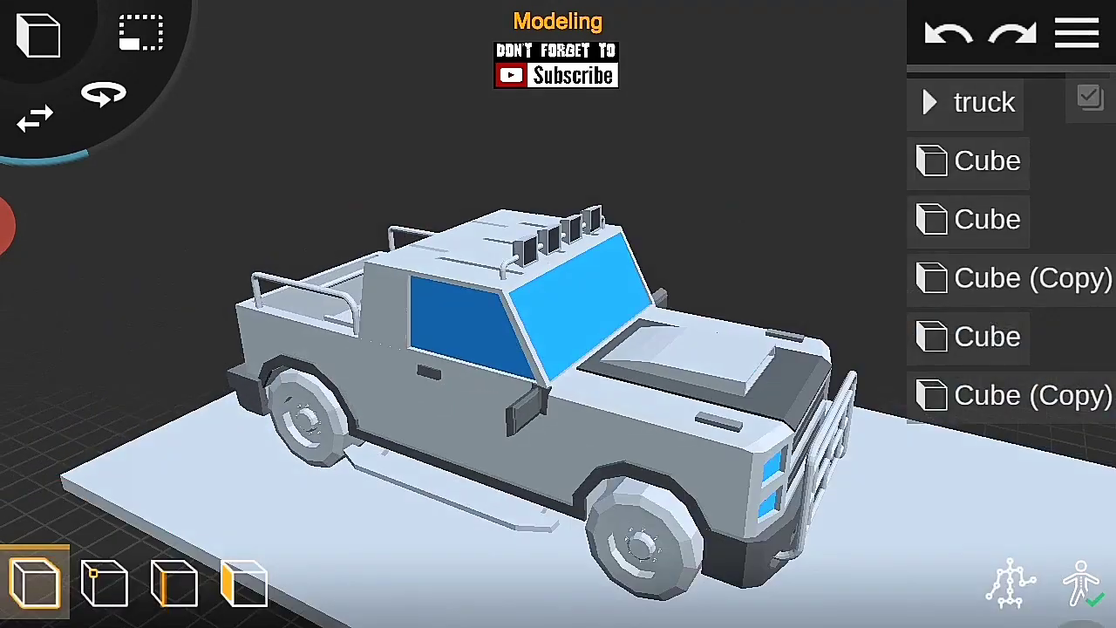
Step: Select the windshield panel and duplicate it again
left_click(523, 323)
left_click(458, 514)
mouse_move(558, 435)
left_mouse_down()
mouse_move(735, 304)
mouse_move(829, 520)
mouse_move(241, 323)
mouse_move(331, 410)
left_mouse_up()
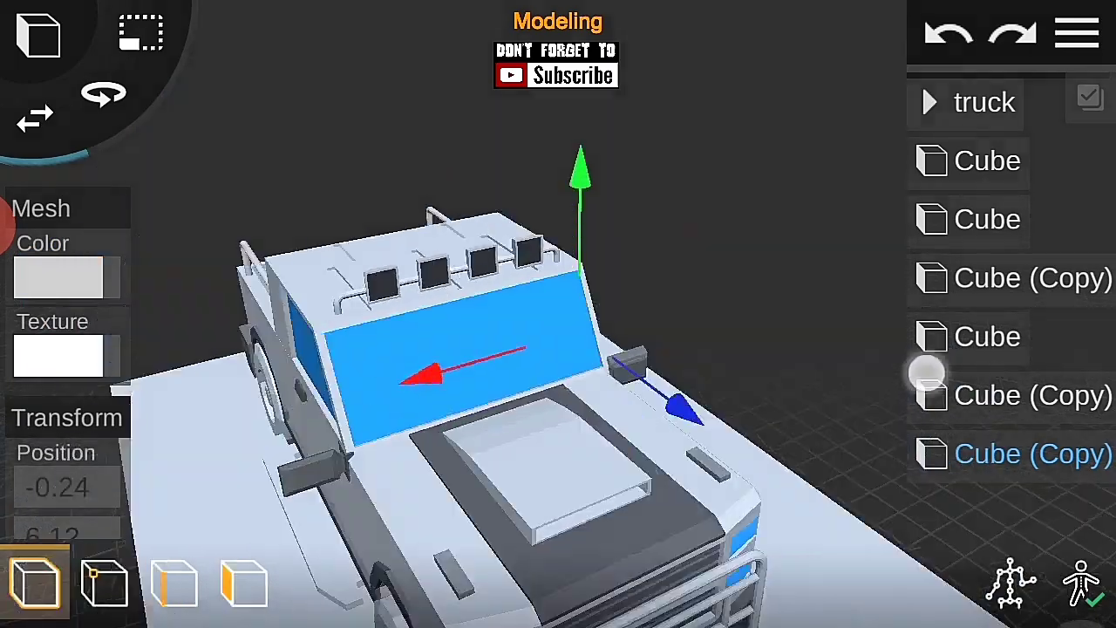
Step: Select the windshield copy and change its 27.08 rotation value
left_click_drag(921, 375, 922, 394)
mouse_move(149, 241)
left_mouse_down()
mouse_move(197, 416)
mouse_move(349, 262)
left_mouse_up()
left_click(1078, 33)
left_click(1077, 33)
left_click_drag(523, 305, 652, 377)
double_click(388, 240)
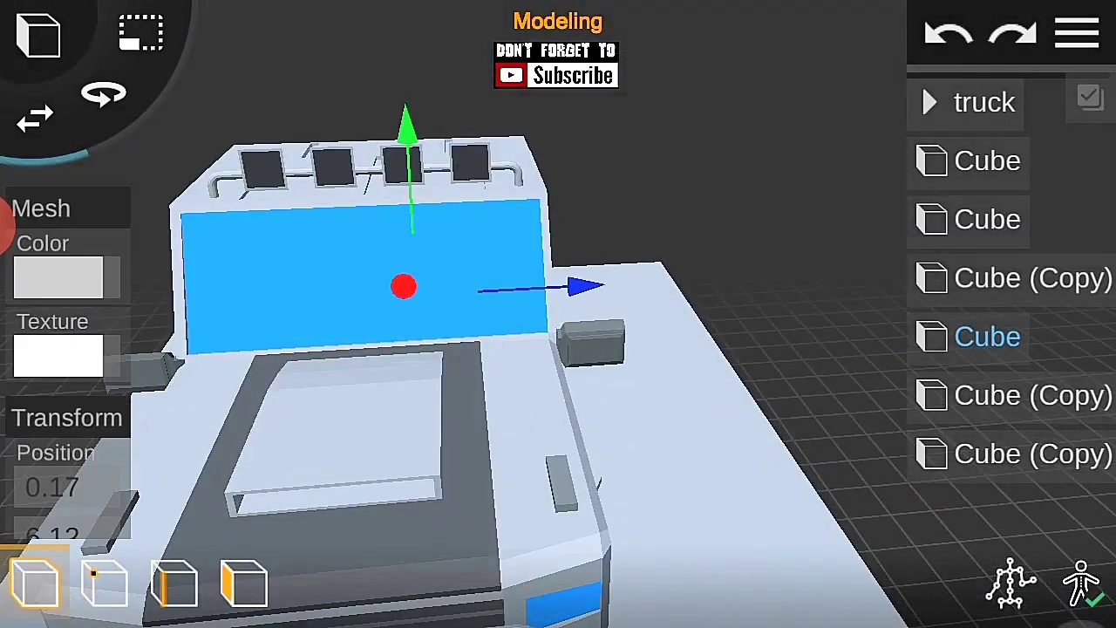
left_click_drag(74, 312, 75, 111)
left_click(52, 461)
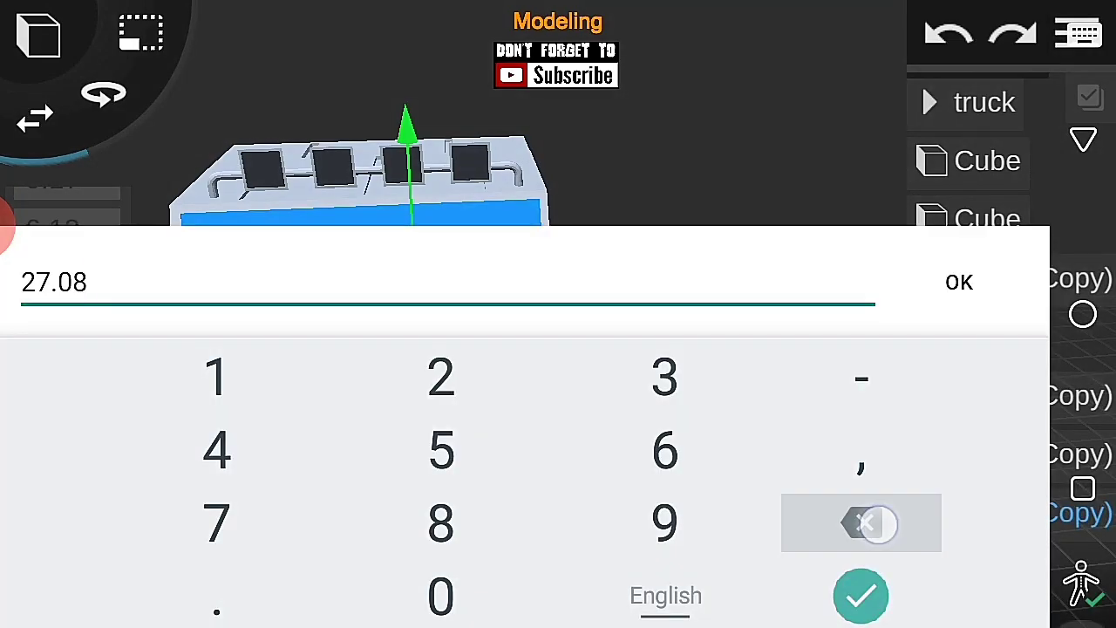
left_click(860, 595)
Step: Place the copy across the back of the cab as a rear window tilted -13.25
mouse_move(866, 521)
left_mouse_down()
mouse_move(872, 416)
mouse_move(803, 301)
mouse_move(604, 309)
mouse_move(784, 354)
left_mouse_up()
scroll(559, 392, "up", 5)
left_click_drag(889, 421, 802, 410)
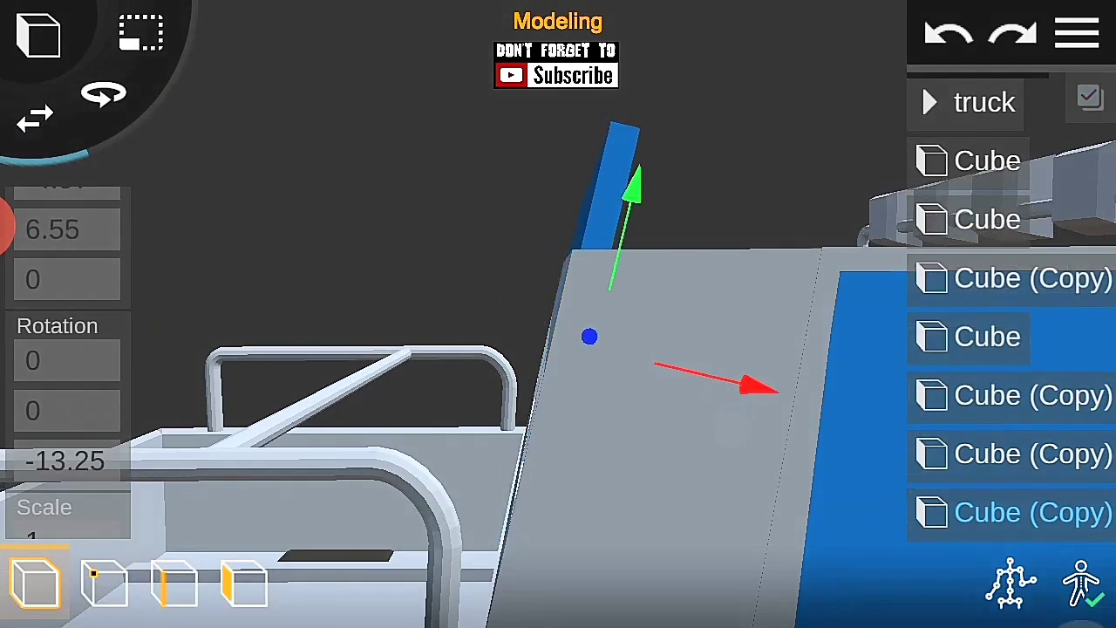
left_click_drag(732, 429, 645, 395)
left_click(245, 583)
mouse_move(792, 364)
left_mouse_down()
mouse_move(785, 261)
mouse_move(605, 288)
mouse_move(610, 348)
left_mouse_up()
left_click(1078, 33)
left_click(1077, 33)
left_click(35, 583)
mouse_move(675, 449)
left_mouse_down()
mouse_move(773, 451)
mouse_move(720, 391)
mouse_move(680, 446)
left_mouse_up()
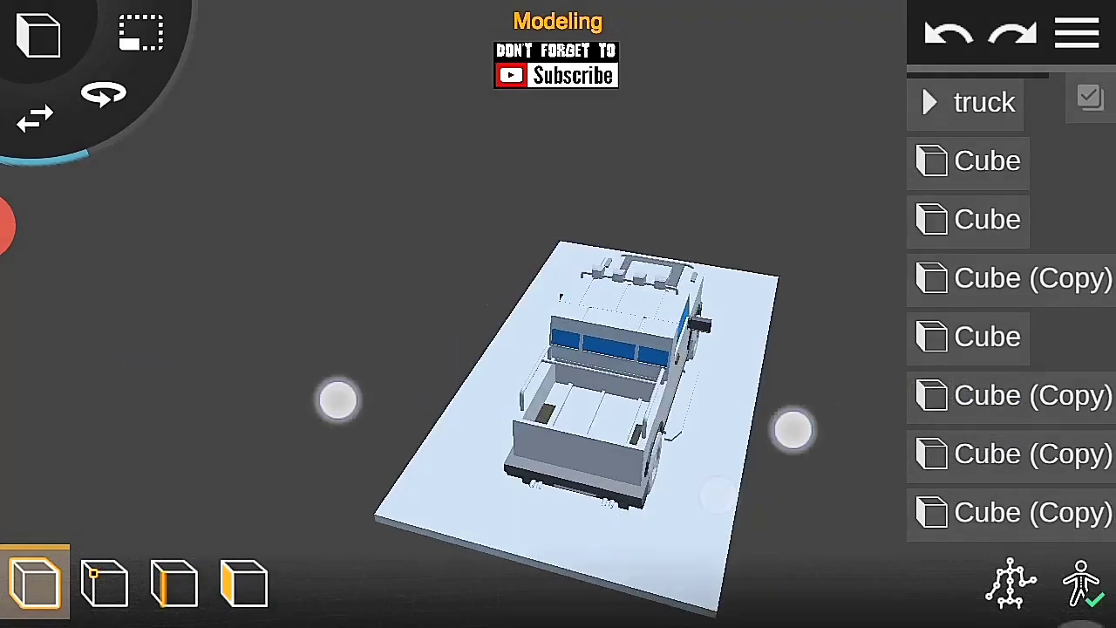
Step: Reset the selected panel's Z rotation to 0
left_click_drag(717, 495, 794, 381)
scroll(540, 365, "up", 5)
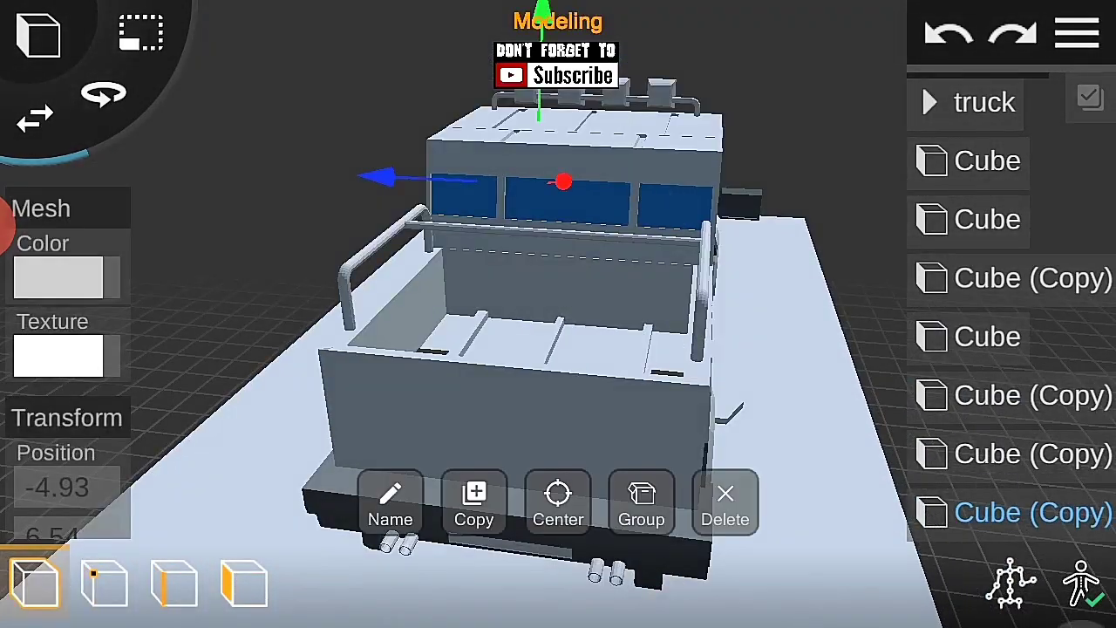
left_click_drag(48, 310, 48, 171)
left_click(37, 378)
key("BackSpace")
type("0")
key("Return")
mouse_move(593, 279)
left_mouse_down()
mouse_move(658, 229)
mouse_move(760, 317)
mouse_move(596, 314)
mouse_move(243, 337)
mouse_move(439, 463)
mouse_move(462, 541)
left_mouse_up()
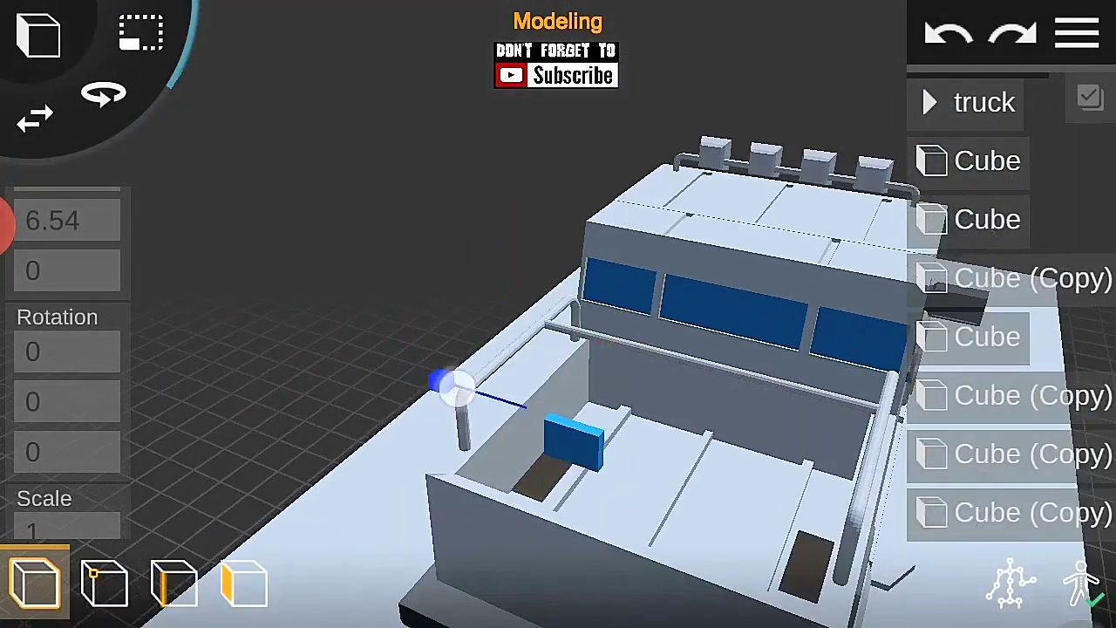
Step: Scale the blue block at the bed's rear up to about 2.65
left_click_drag(611, 523, 742, 463)
left_click_drag(607, 351, 598, 354)
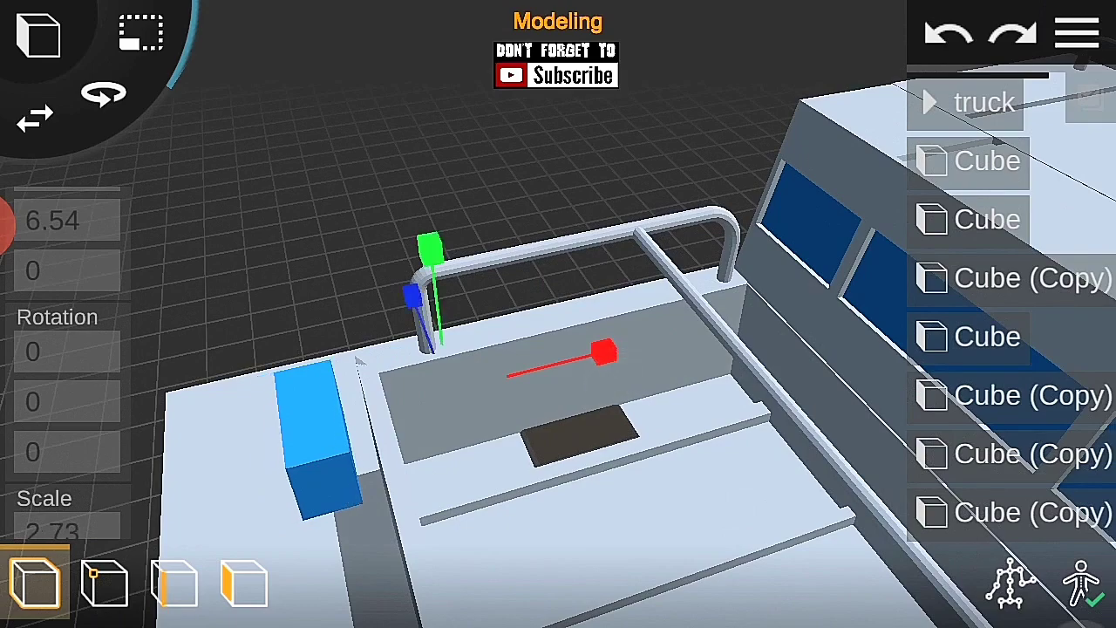
left_click(611, 381)
left_click(403, 415)
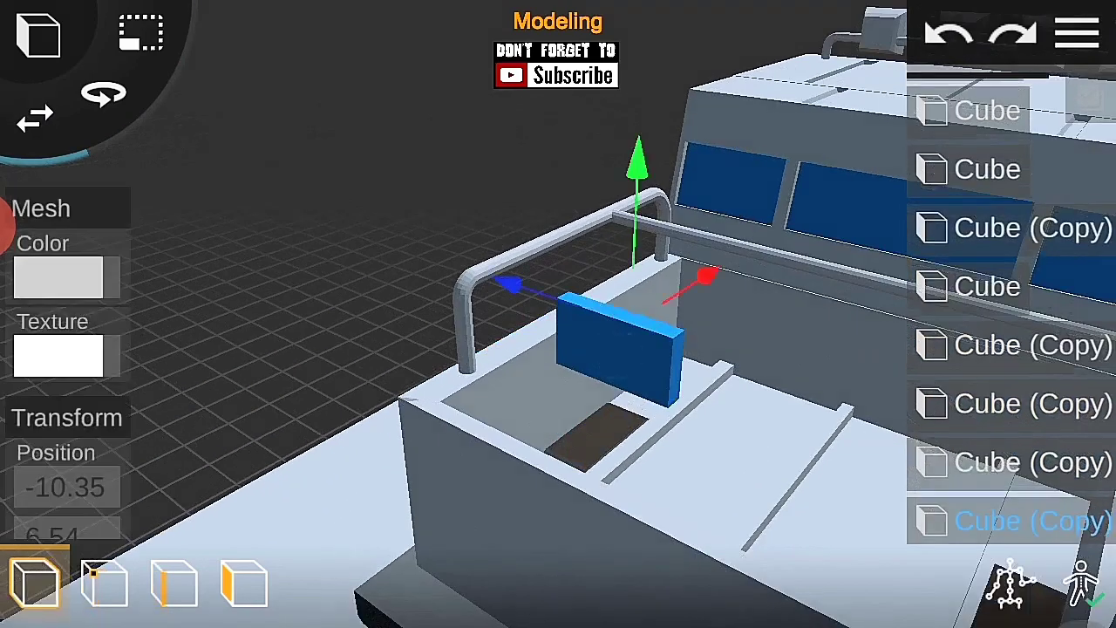
left_click_drag(611, 349, 673, 309)
Step: Apply the dark red image from the pixelLab folder as the block's texture
left_click(1078, 33)
left_click(983, 359)
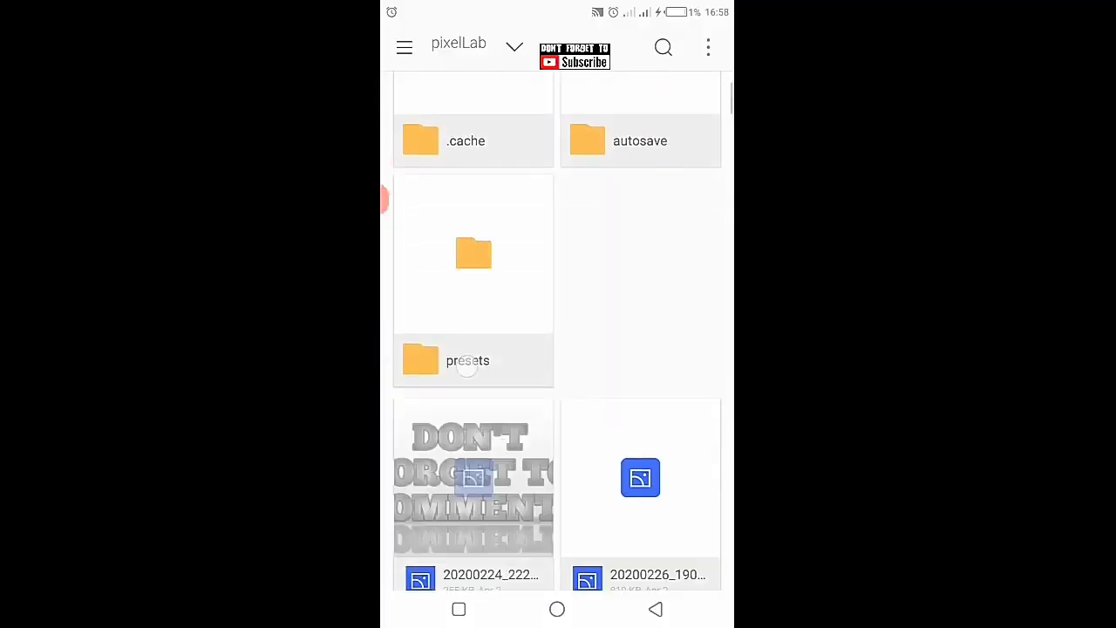
scroll(467, 368, "down", 5)
left_click(506, 418)
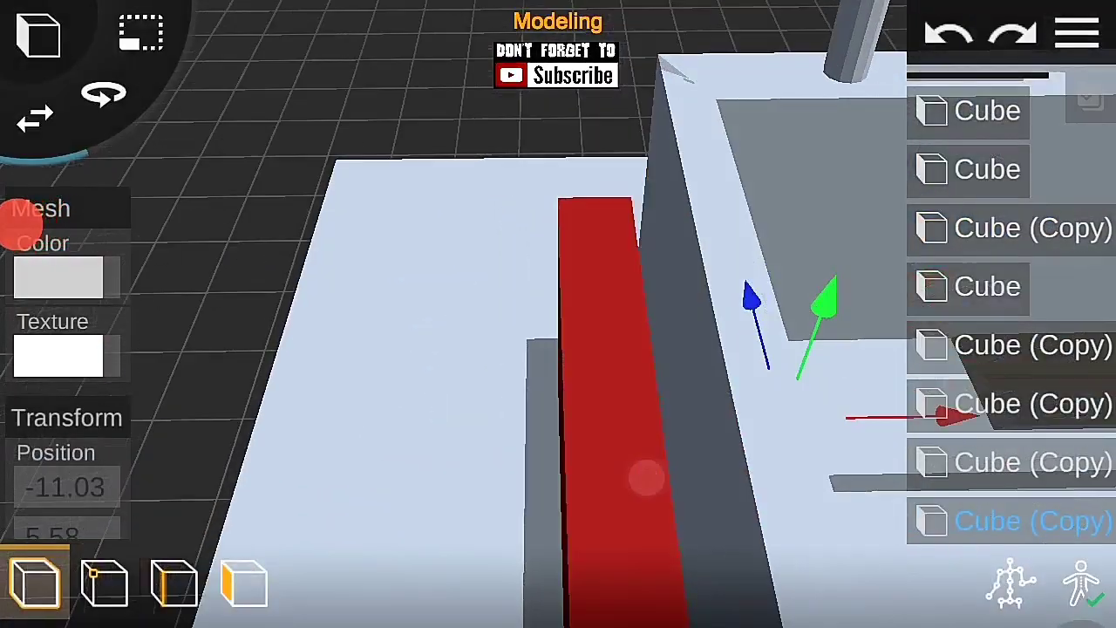
left_click_drag(646, 477, 244, 325)
Step: Select the red block's thin side face in face mode
mouse_move(821, 398)
left_mouse_down()
mouse_move(729, 478)
mouse_move(637, 259)
mouse_move(552, 218)
mouse_move(964, 377)
mouse_move(864, 329)
left_mouse_up()
mouse_move(331, 367)
left_mouse_down()
mouse_move(303, 472)
mouse_move(892, 401)
mouse_move(322, 403)
left_mouse_up()
mouse_move(304, 443)
left_mouse_down()
mouse_move(671, 454)
mouse_move(288, 418)
left_mouse_up()
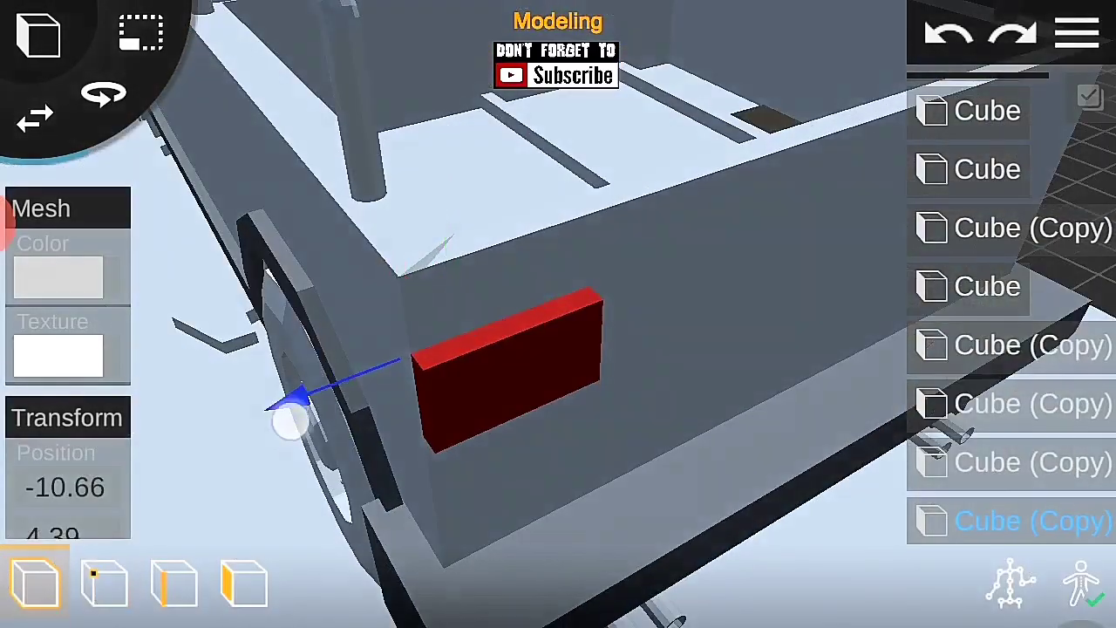
left_click_drag(740, 398, 575, 411)
mouse_move(832, 326)
left_mouse_down()
mouse_move(847, 459)
mouse_move(446, 468)
mouse_move(389, 444)
mouse_move(888, 403)
left_mouse_up()
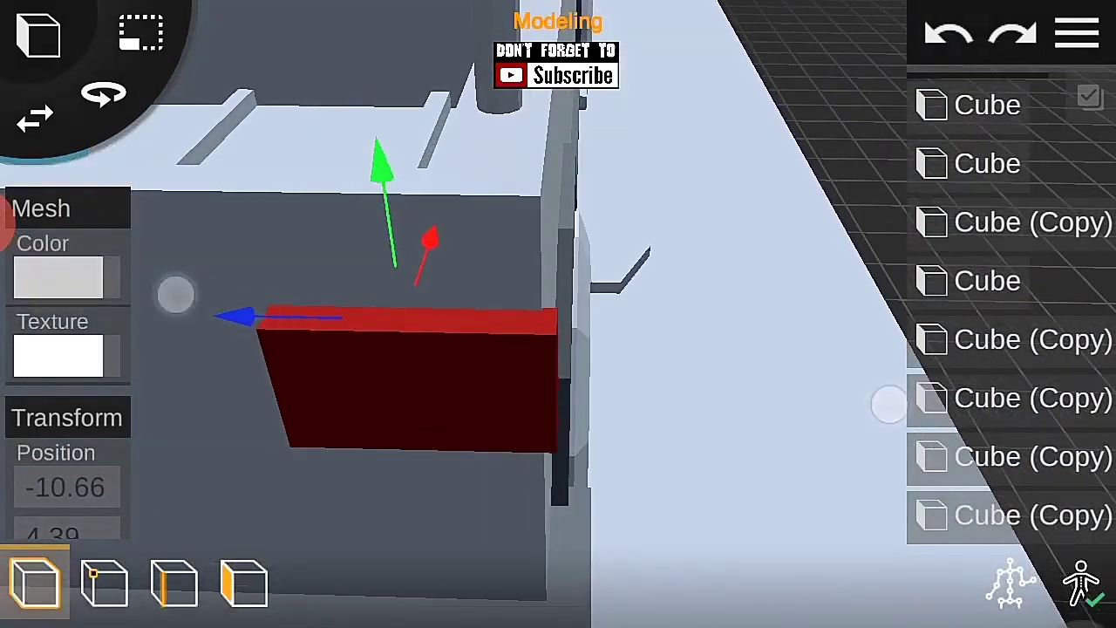
left_click_drag(247, 403, 840, 378)
left_click(244, 582)
mouse_move(693, 425)
left_mouse_down()
mouse_move(721, 326)
mouse_move(884, 386)
mouse_move(817, 359)
mouse_move(580, 460)
left_mouse_up()
mouse_move(341, 468)
left_mouse_down()
mouse_move(777, 376)
mouse_move(832, 391)
mouse_move(701, 375)
left_mouse_up()
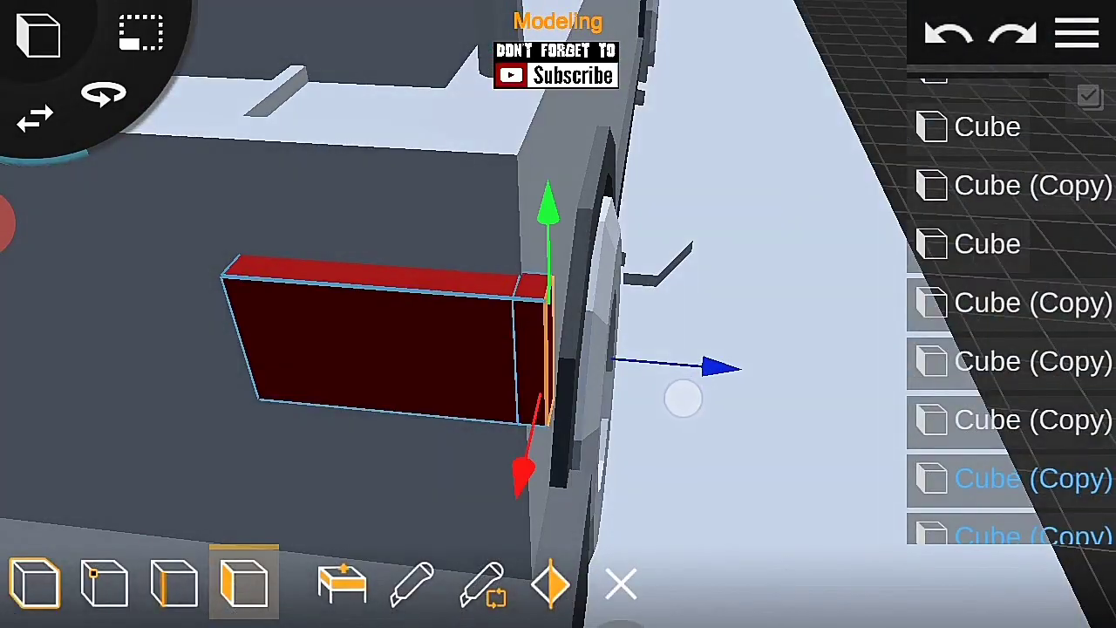
mouse_move(718, 418)
left_mouse_down()
mouse_move(882, 207)
mouse_move(331, 319)
mouse_move(618, 363)
mouse_move(388, 399)
mouse_move(1002, 372)
mouse_move(985, 480)
mouse_move(690, 486)
mouse_move(663, 413)
mouse_move(852, 424)
mouse_move(716, 284)
mouse_move(837, 416)
mouse_move(735, 287)
mouse_move(523, 314)
mouse_move(662, 349)
left_mouse_up()
Step: Extend the red block around the bed's rear corner into an L-shaped tail light
left_click(174, 582)
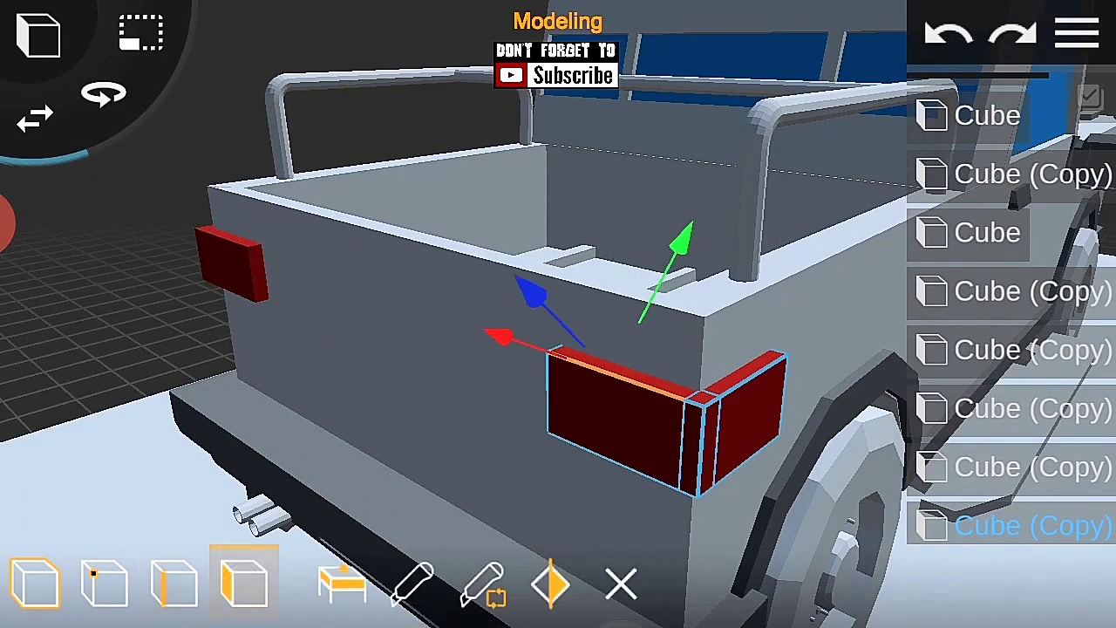
left_click_drag(816, 399, 872, 299)
mouse_move(411, 366)
left_mouse_down()
mouse_move(411, 326)
mouse_move(755, 456)
mouse_move(787, 260)
left_mouse_up()
left_click(855, 144)
left_click(1081, 32)
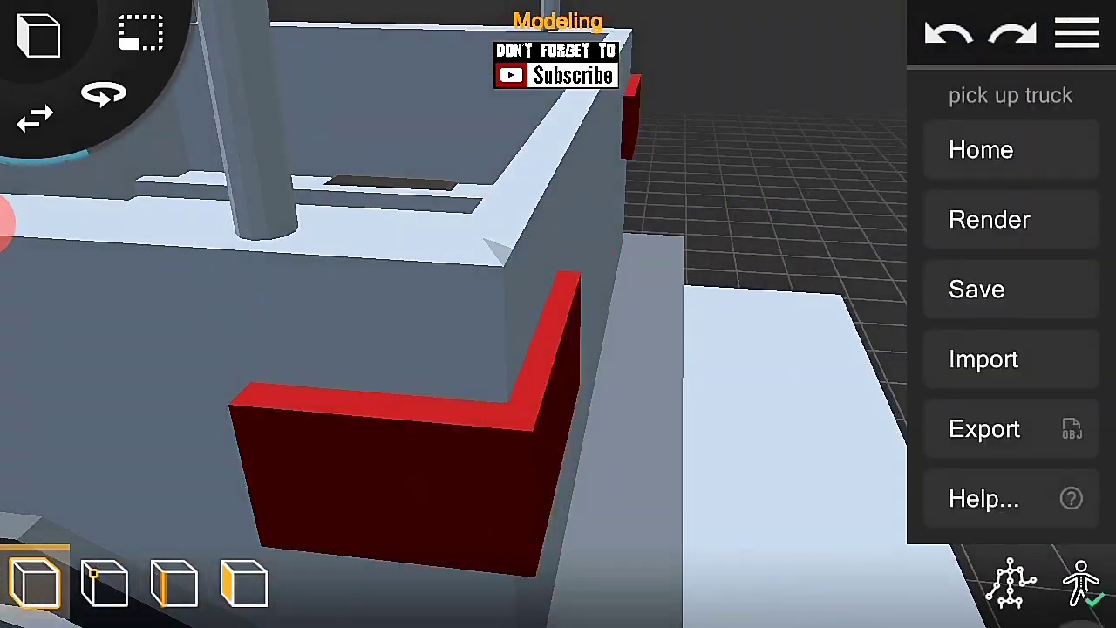
scroll(510, 404, "down", 5)
mouse_move(643, 459)
left_mouse_down()
mouse_move(113, 393)
mouse_move(864, 464)
mouse_move(671, 419)
mouse_move(823, 474)
mouse_move(773, 436)
mouse_move(964, 411)
mouse_move(303, 316)
left_mouse_up()
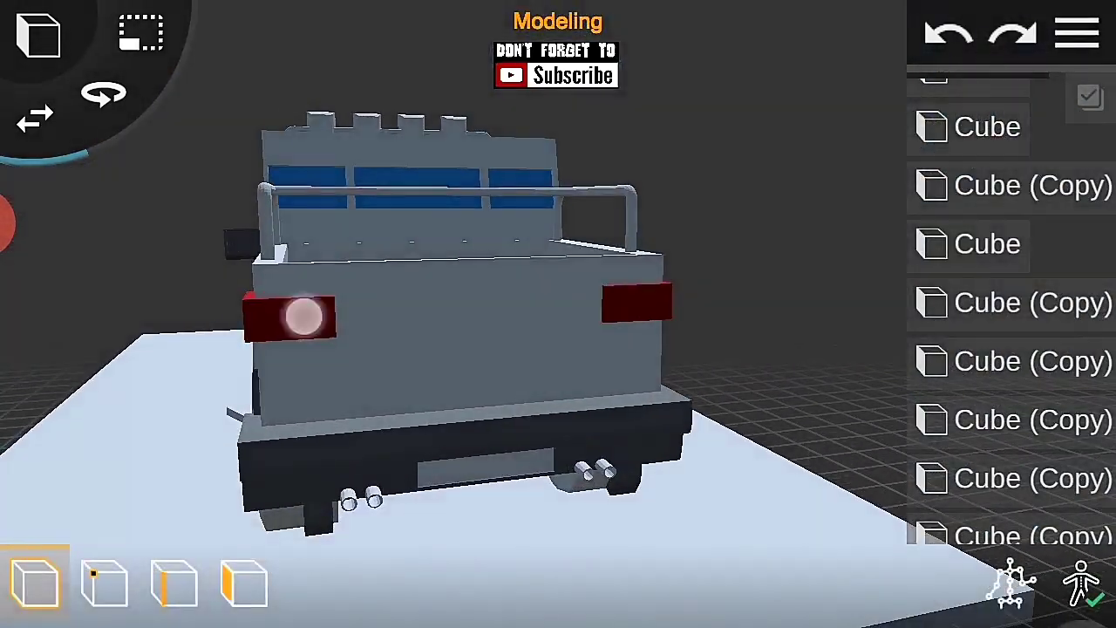
Step: Duplicate the left tail light and colour the copy black
left_click(304, 316)
left_click(474, 504)
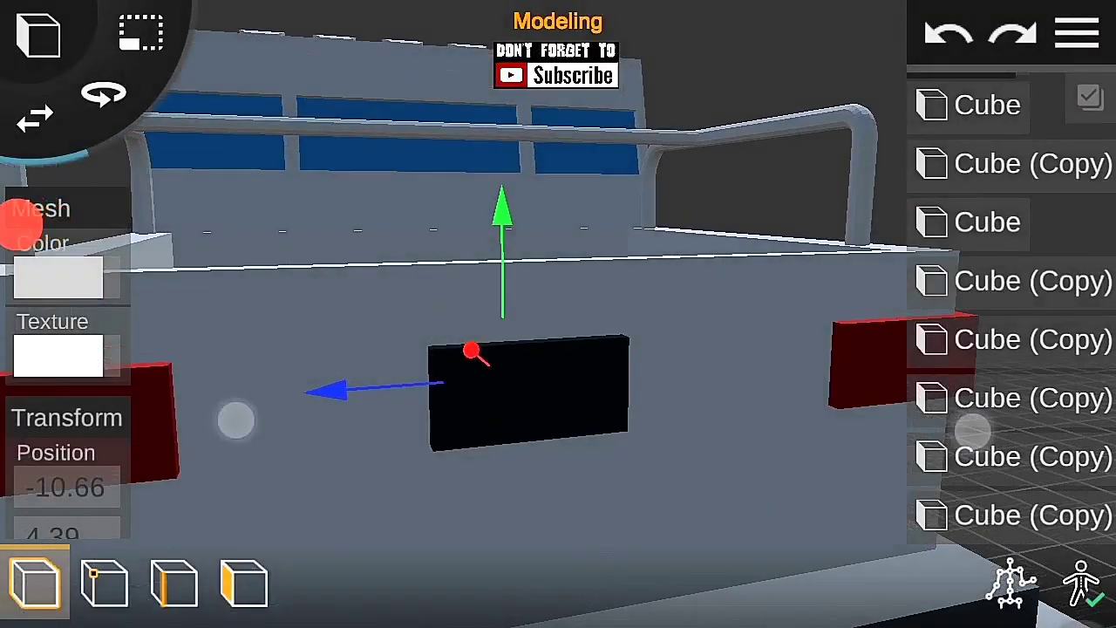
left_click(26, 222)
left_click_drag(765, 423, 369, 334)
Step: Reshape the black block with face and edge edits and move it onto the tailgate
left_click(244, 582)
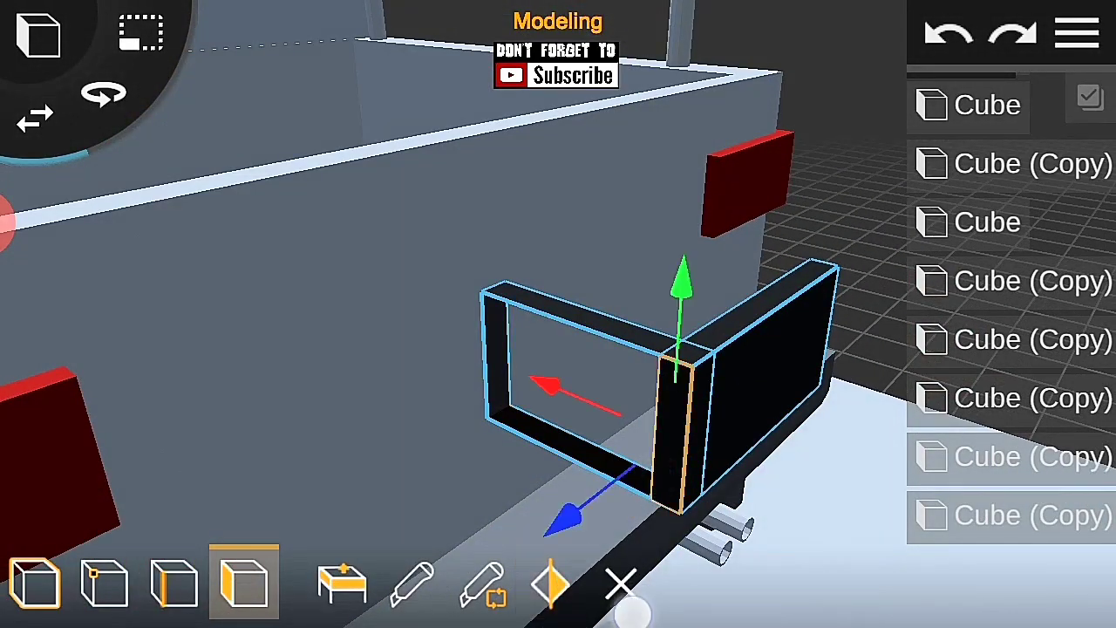
left_click_drag(633, 613, 668, 516)
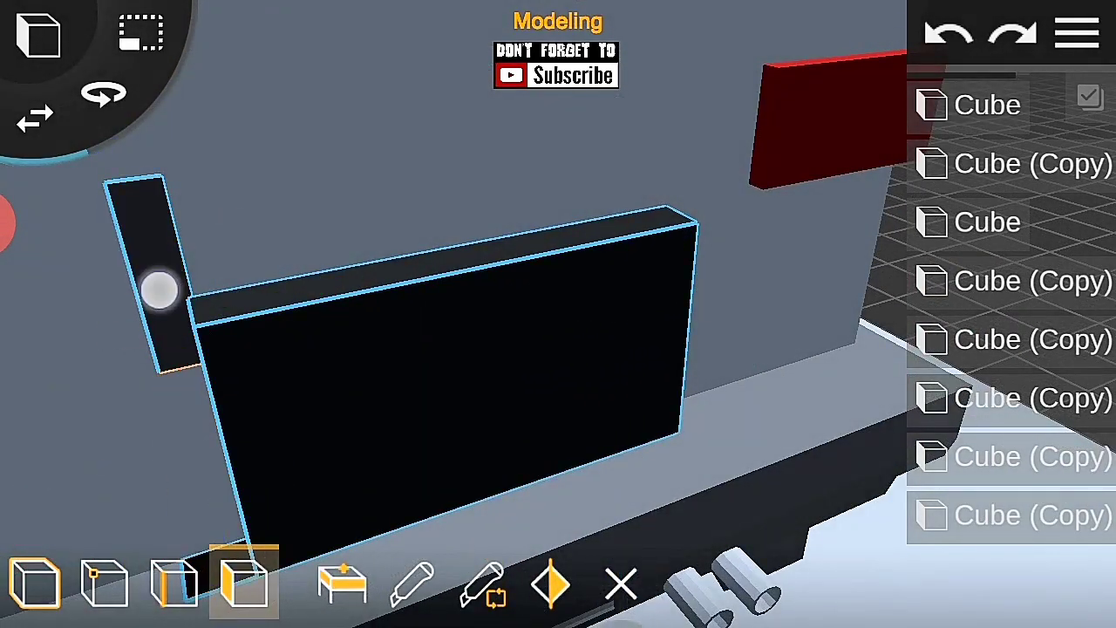
left_click_drag(158, 290, 164, 337)
left_click(173, 579)
mouse_move(757, 474)
left_mouse_down()
mouse_move(863, 462)
mouse_move(767, 475)
left_mouse_up()
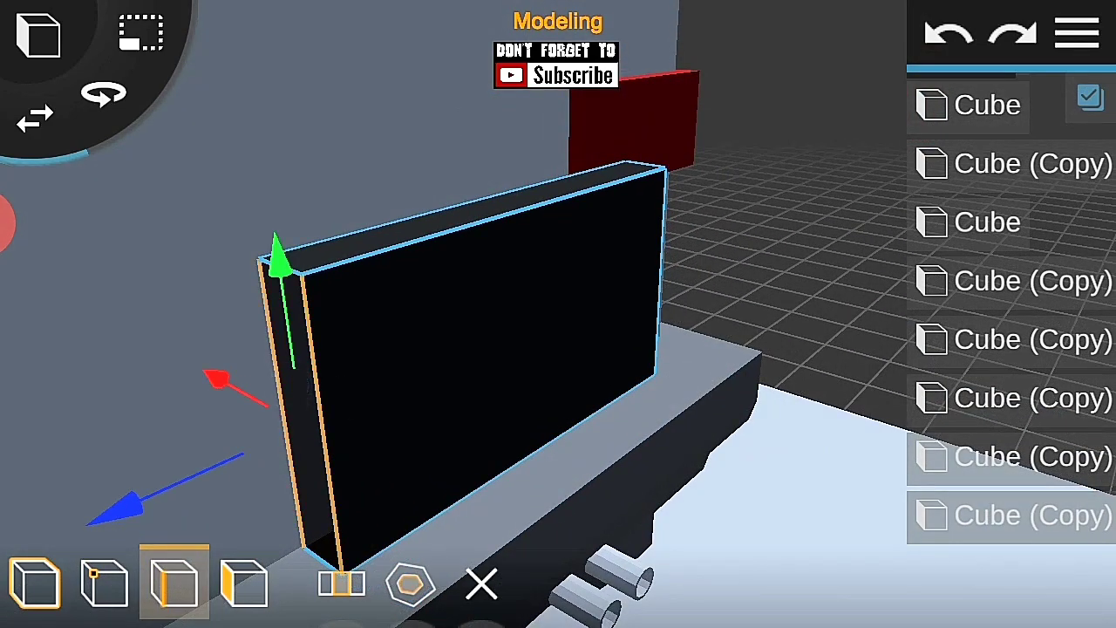
left_click_drag(850, 261, 872, 279)
left_click(35, 580)
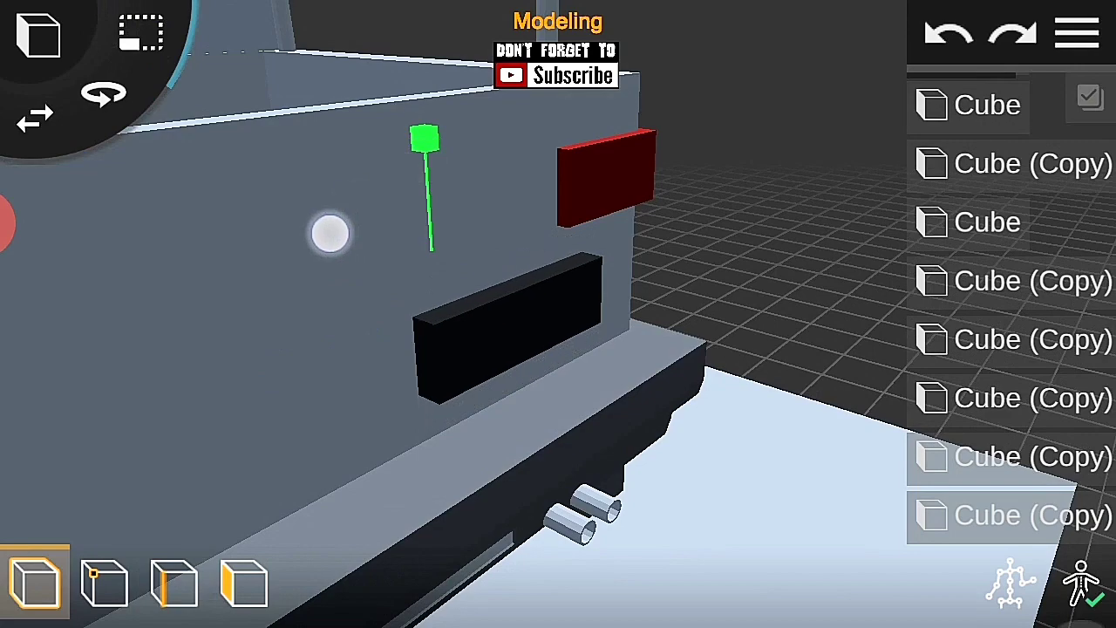
left_click(173, 580)
left_click_drag(846, 247, 373, 343)
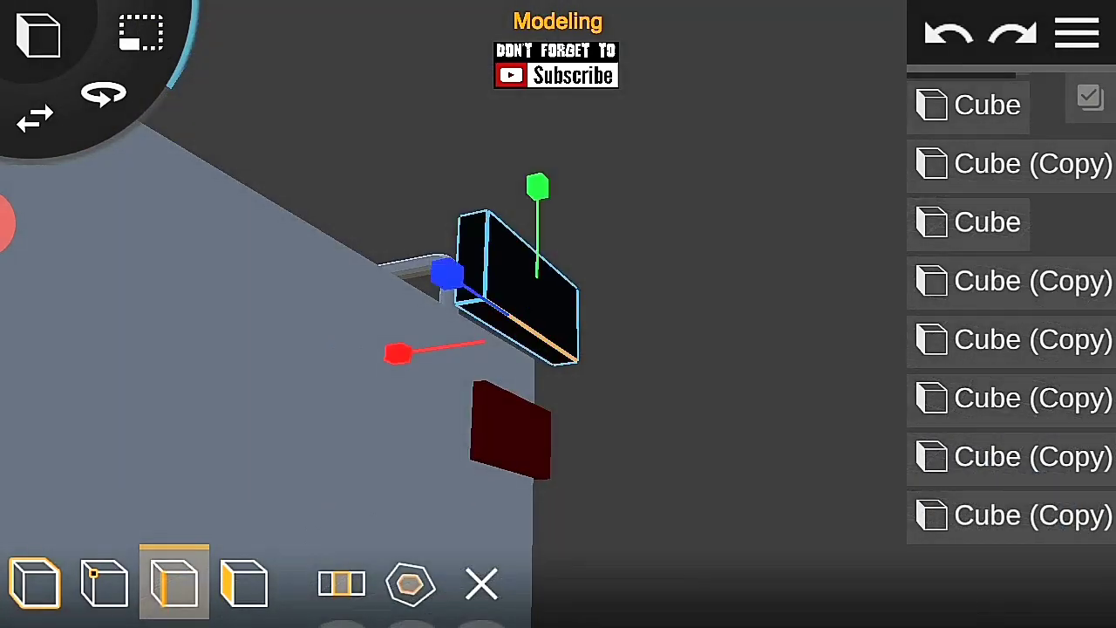
left_click(35, 580)
left_click_drag(785, 262, 715, 288)
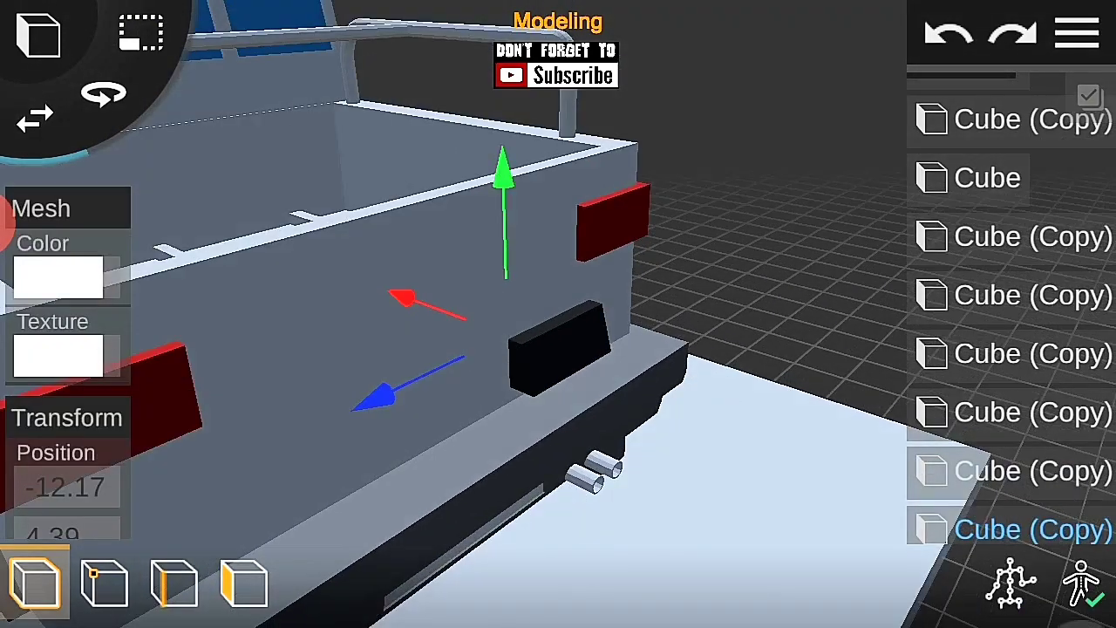
mouse_move(806, 375)
left_mouse_down()
mouse_move(309, 366)
mouse_move(860, 468)
mouse_move(148, 26)
left_mouse_up()
mouse_move(380, 425)
left_mouse_down()
mouse_move(986, 232)
mouse_move(1014, 448)
mouse_move(870, 340)
left_mouse_up()
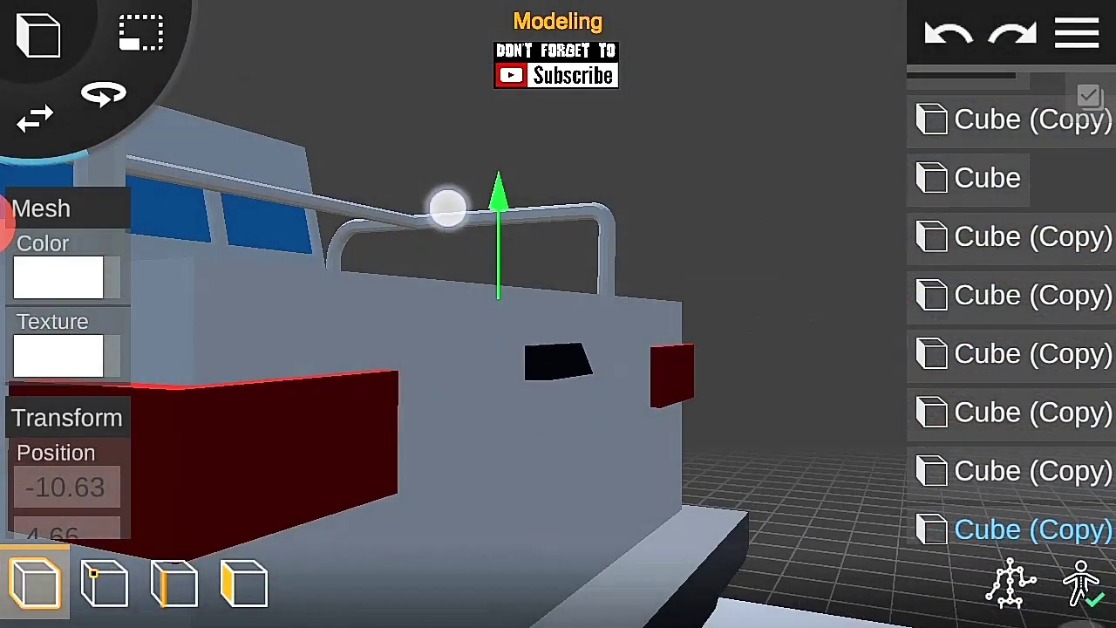
Step: Save the truck project, then look over the front wheel and door
left_click(1078, 33)
left_click(1009, 282)
scroll(520, 361, "down", 5)
mouse_move(703, 393)
left_mouse_down()
mouse_move(811, 268)
mouse_move(685, 397)
mouse_move(817, 369)
left_mouse_up()
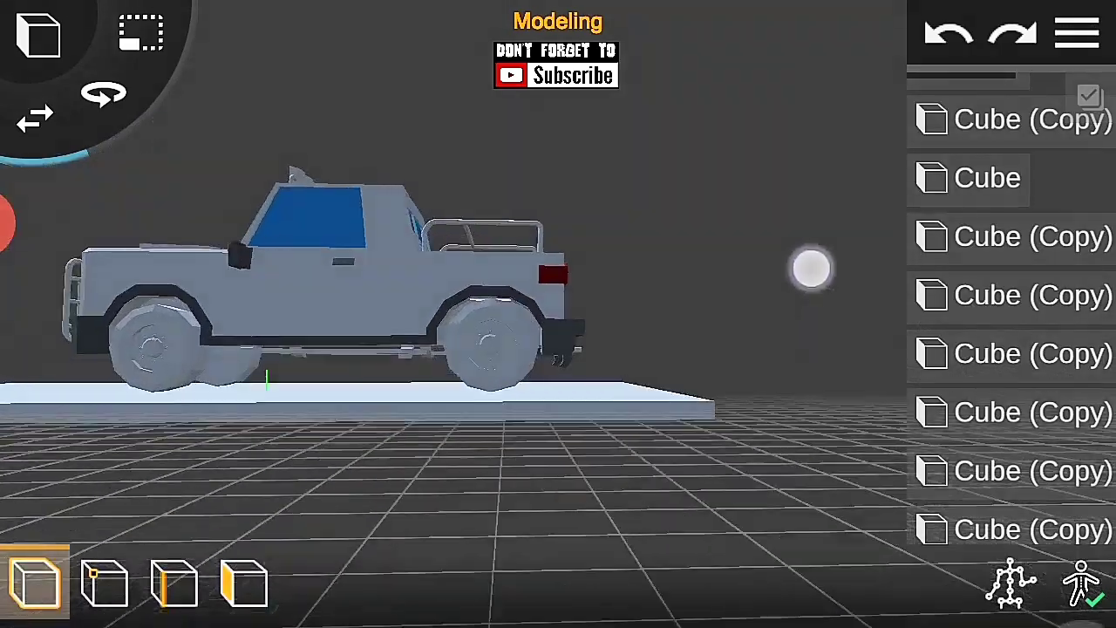
scroll(491, 393, "up", 3)
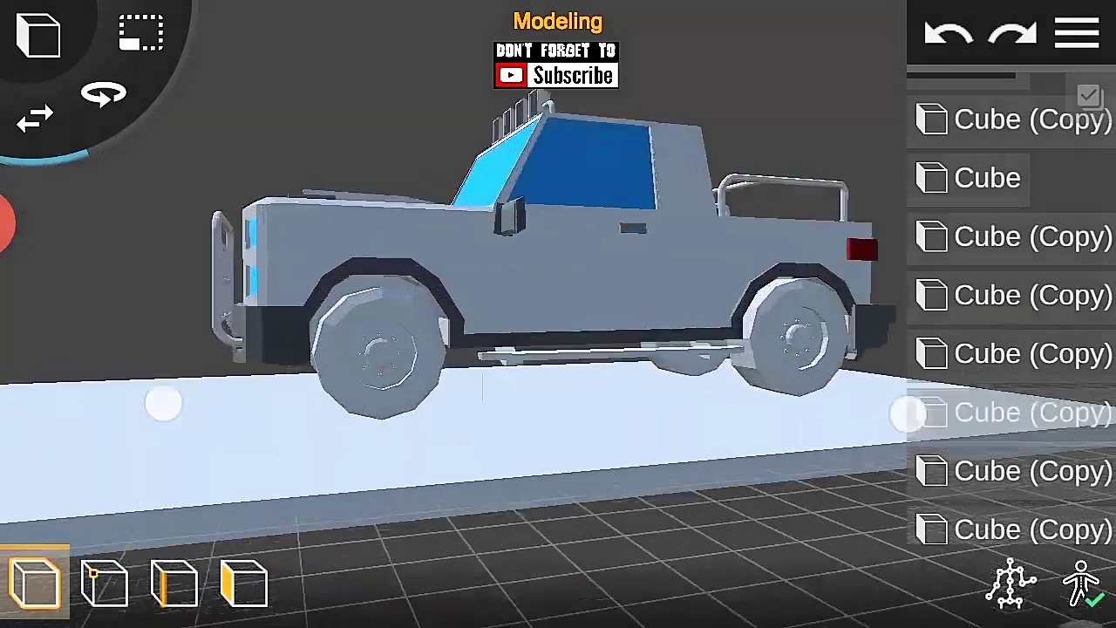
scroll(723, 399, "up", 3)
mouse_move(722, 399)
left_mouse_down()
mouse_move(605, 490)
mouse_move(877, 530)
mouse_move(657, 463)
mouse_move(706, 303)
left_mouse_up()
scroll(698, 393, "down", 3)
Step: Orbit and zoom around the truck to inspect its front and side
scroll(657, 463, "up", 3)
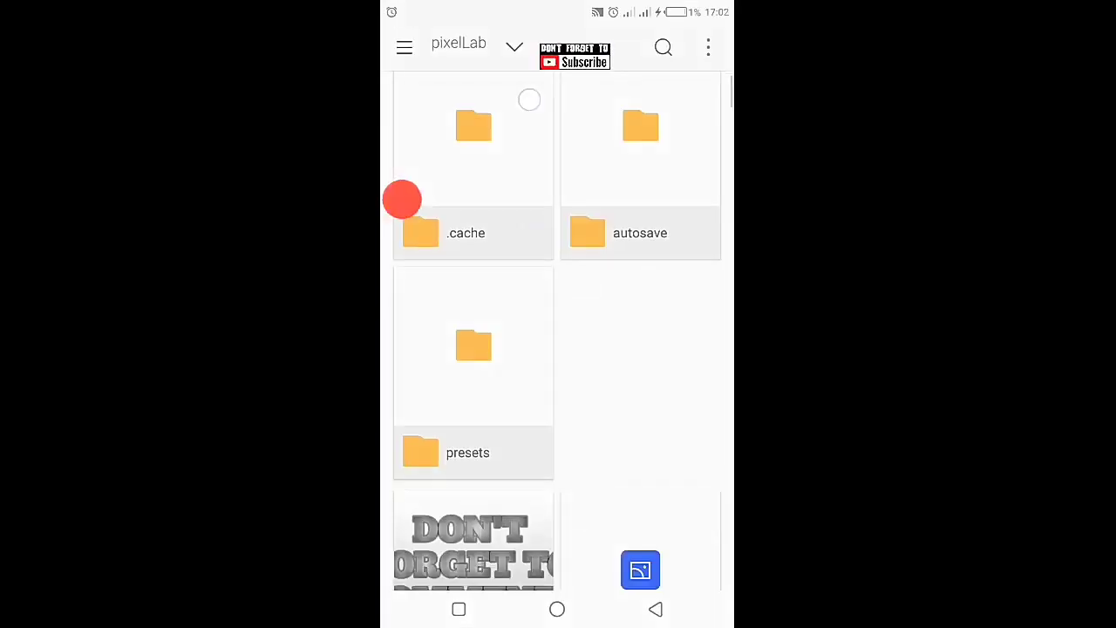
scroll(510, 349, "down", 10)
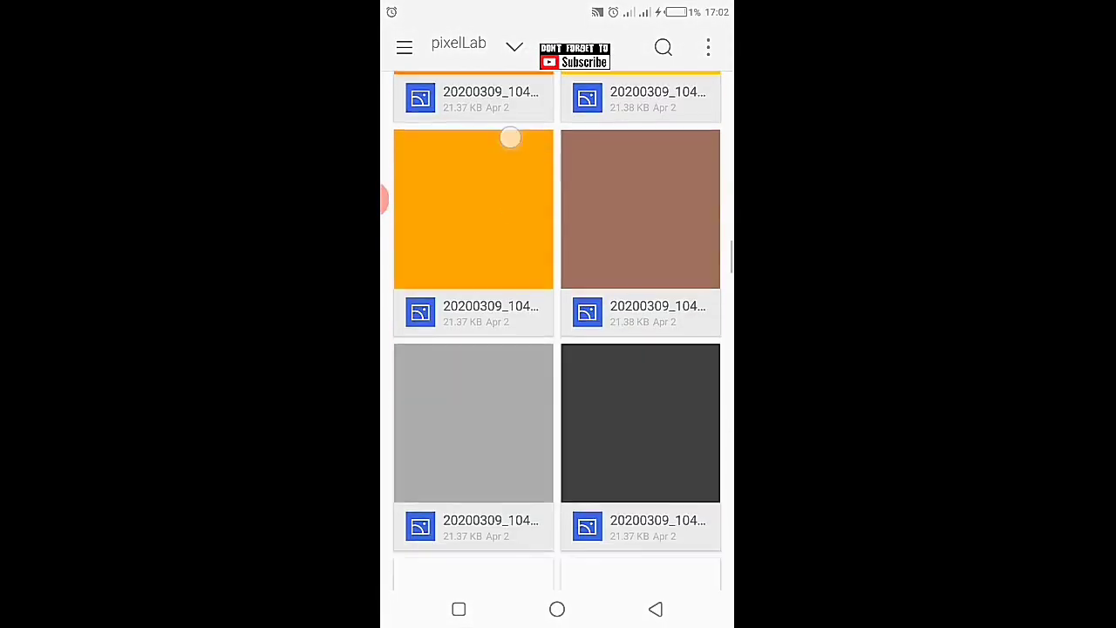
scroll(384, 200, "down", 5)
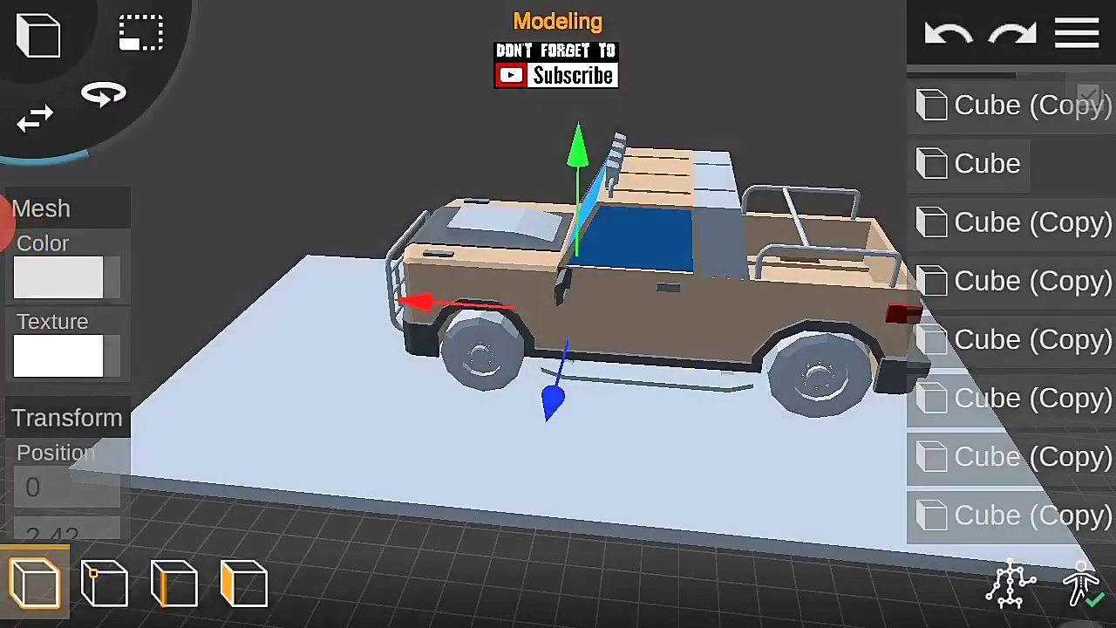
mouse_move(1003, 401)
left_mouse_down()
mouse_move(715, 389)
mouse_move(750, 416)
left_mouse_up()
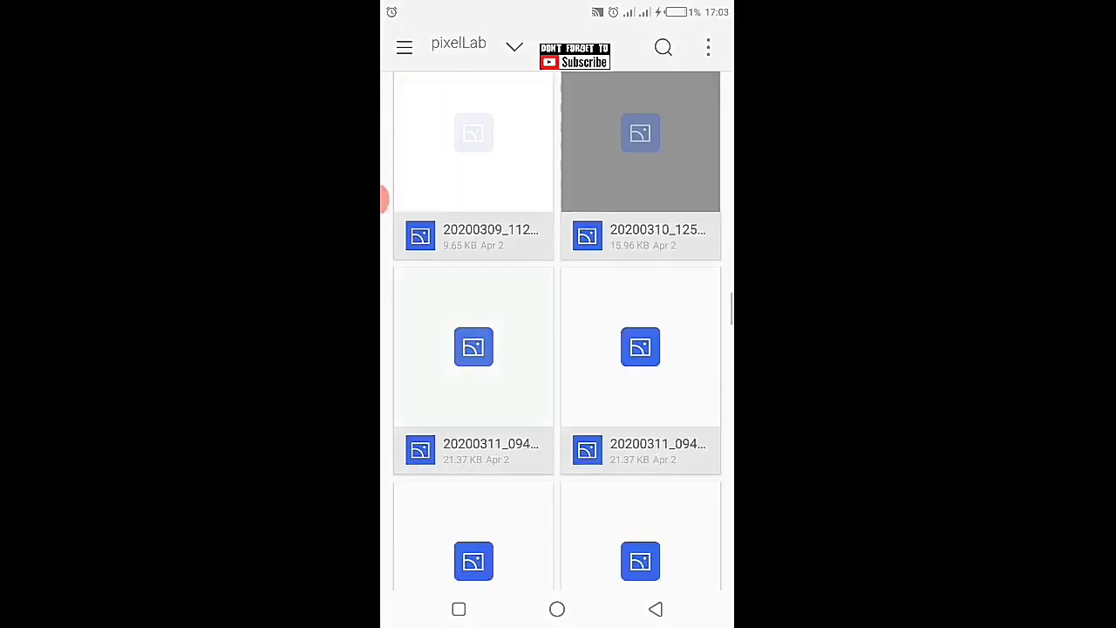
scroll(558, 349, "down", 5)
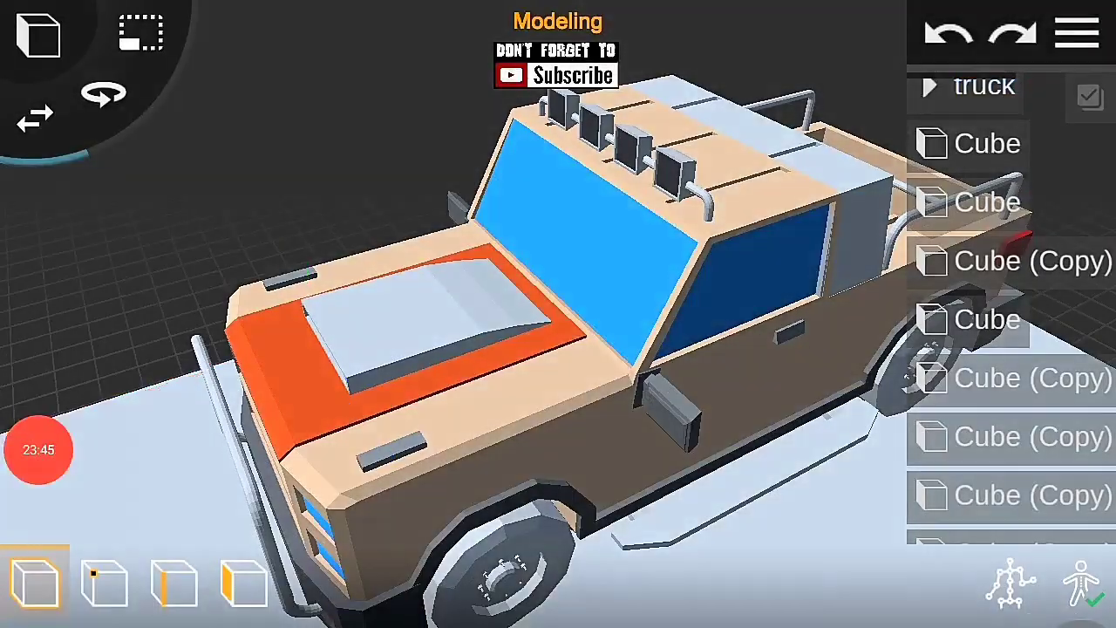
left_click_drag(488, 375, 678, 441)
mouse_move(680, 393)
left_mouse_down()
mouse_move(558, 393)
mouse_move(902, 437)
left_mouse_up()
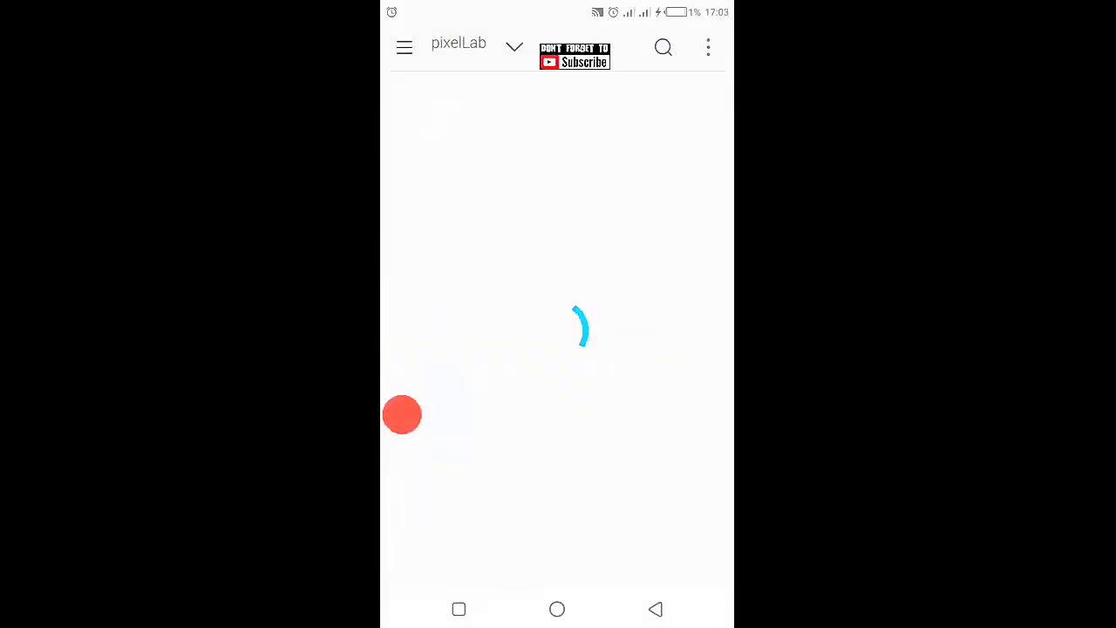
scroll(525, 104, "down", 10)
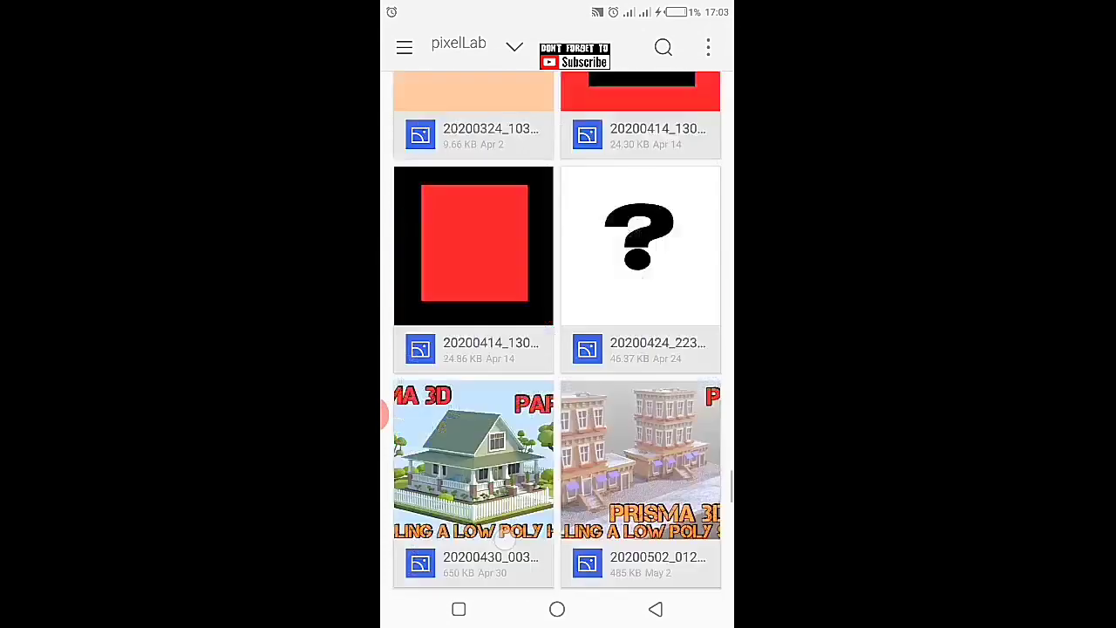
scroll(557, 418, "up", 5)
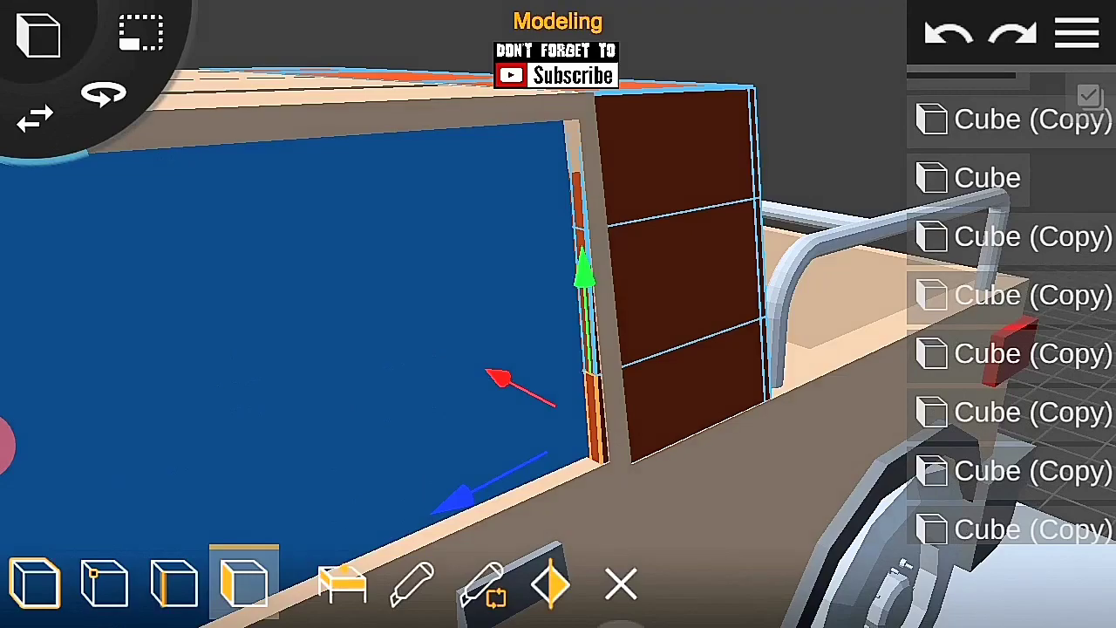
left_click_drag(455, 495, 460, 501)
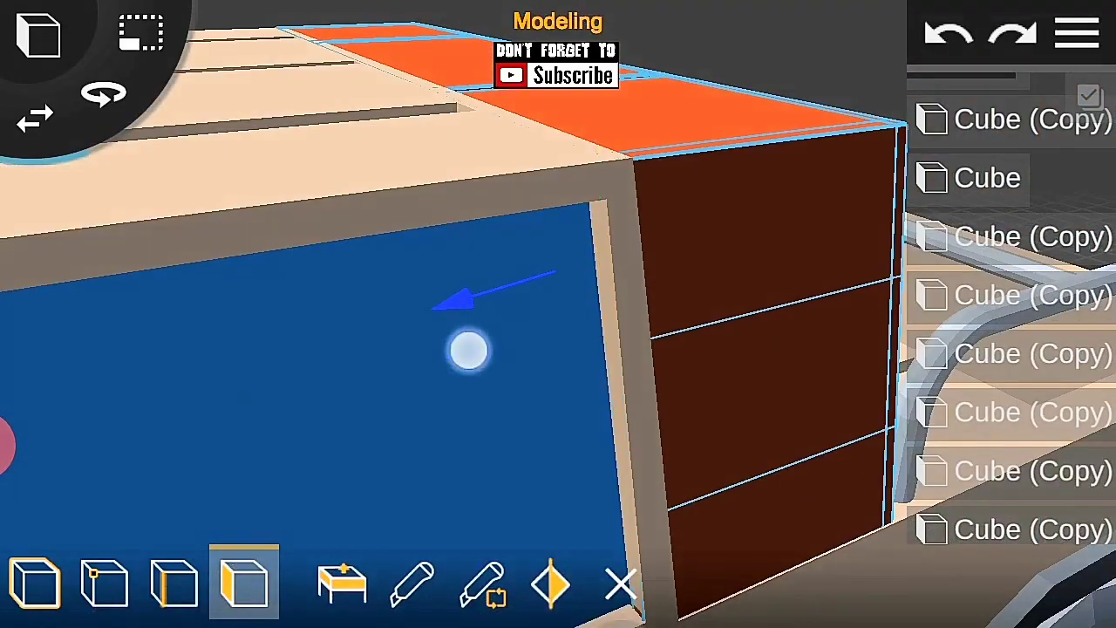
scroll(521, 356, "down", 5)
left_click_drag(466, 348, 610, 366)
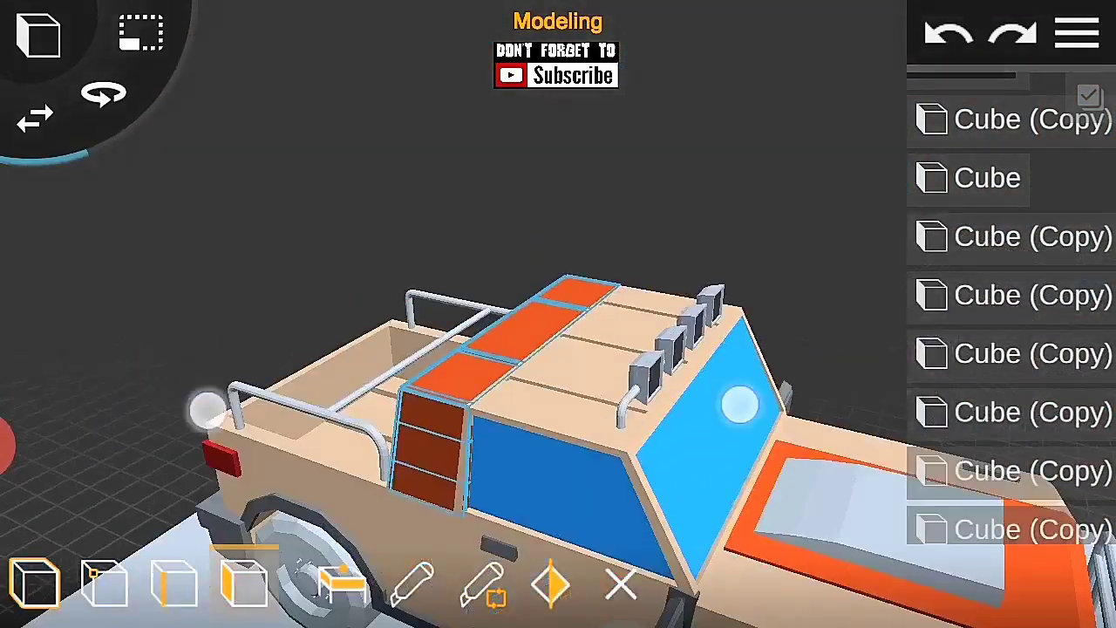
scroll(432, 436, "up", 5)
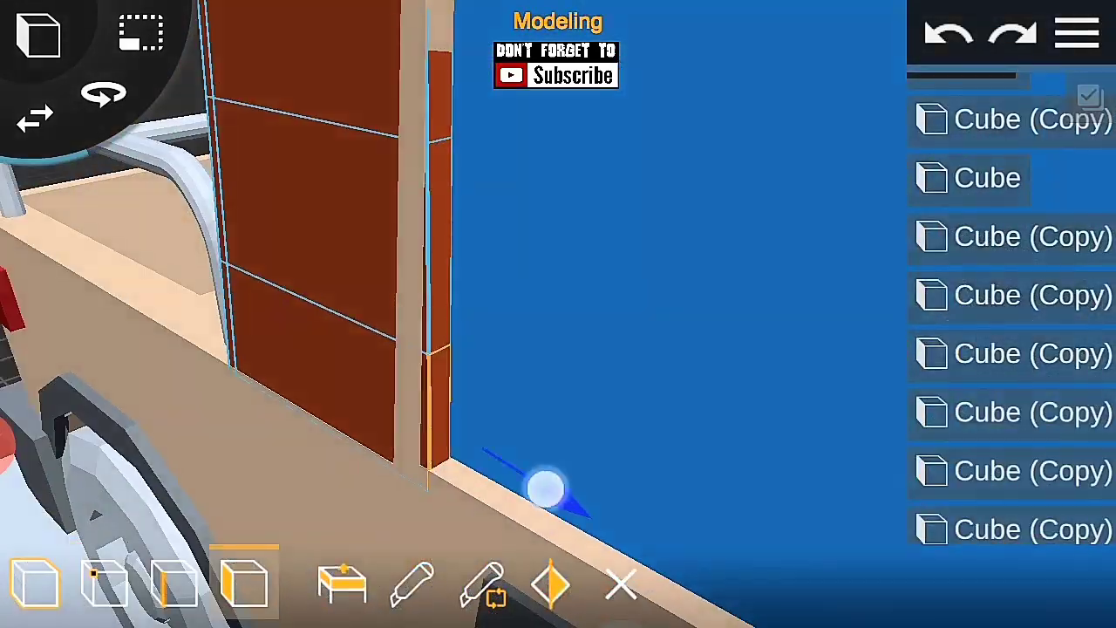
left_click_drag(545, 488, 708, 458)
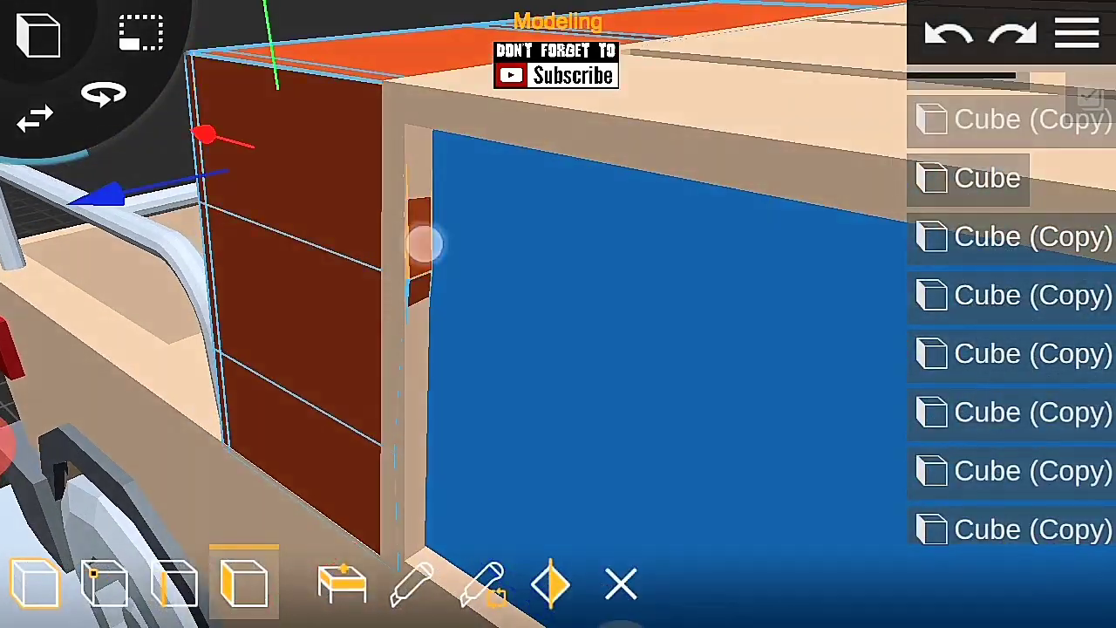
left_click_drag(425, 244, 598, 291)
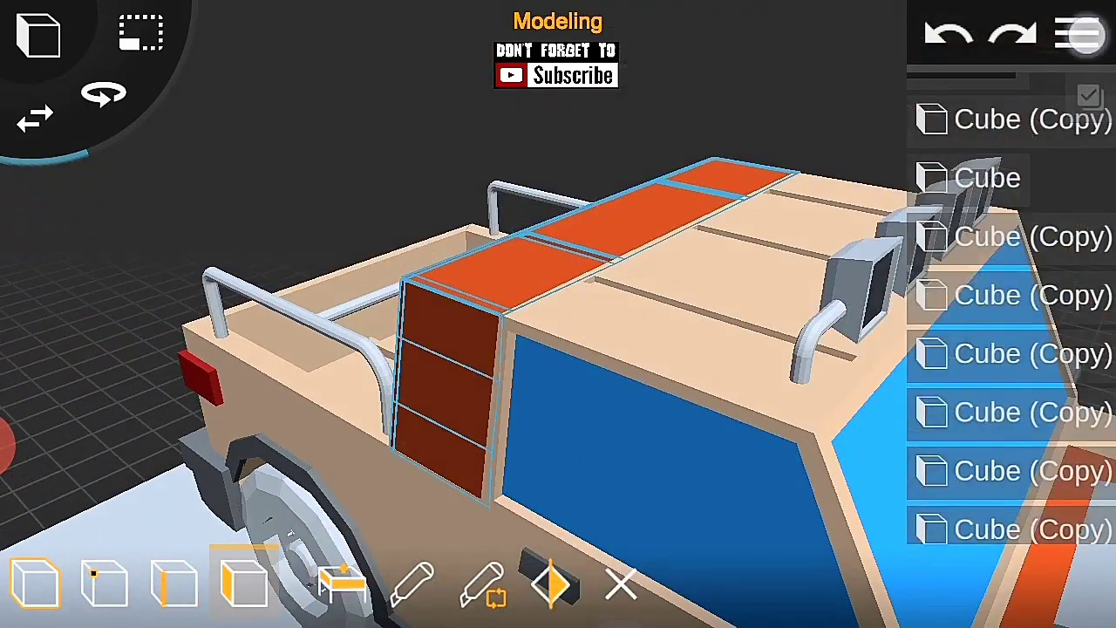
left_click(1078, 33)
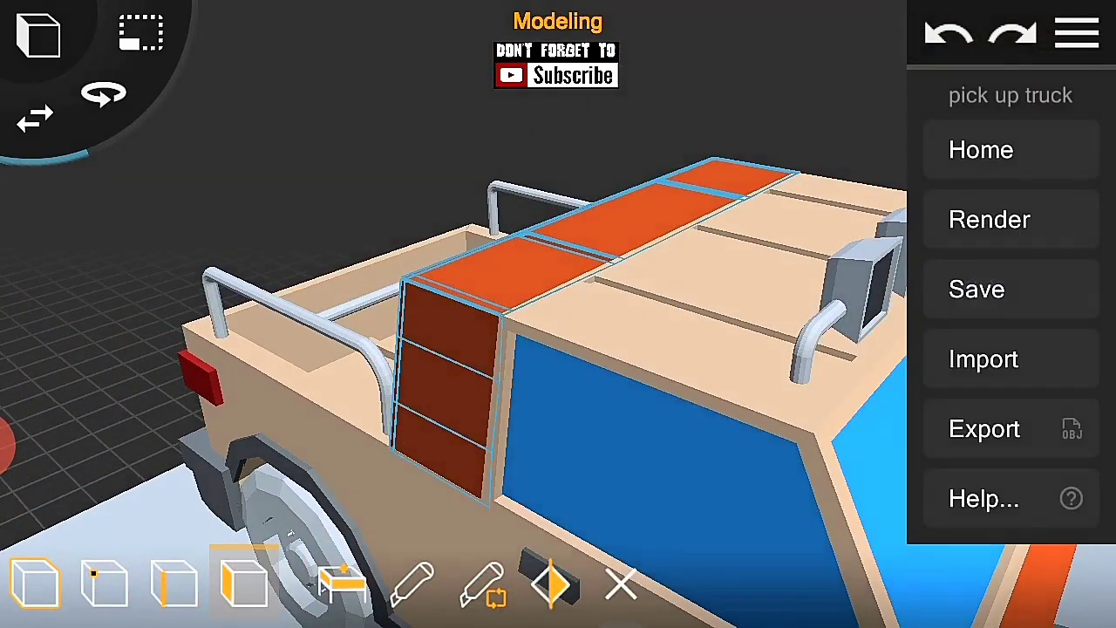
left_click(1078, 33)
left_click(621, 583)
left_click_drag(613, 481, 966, 368)
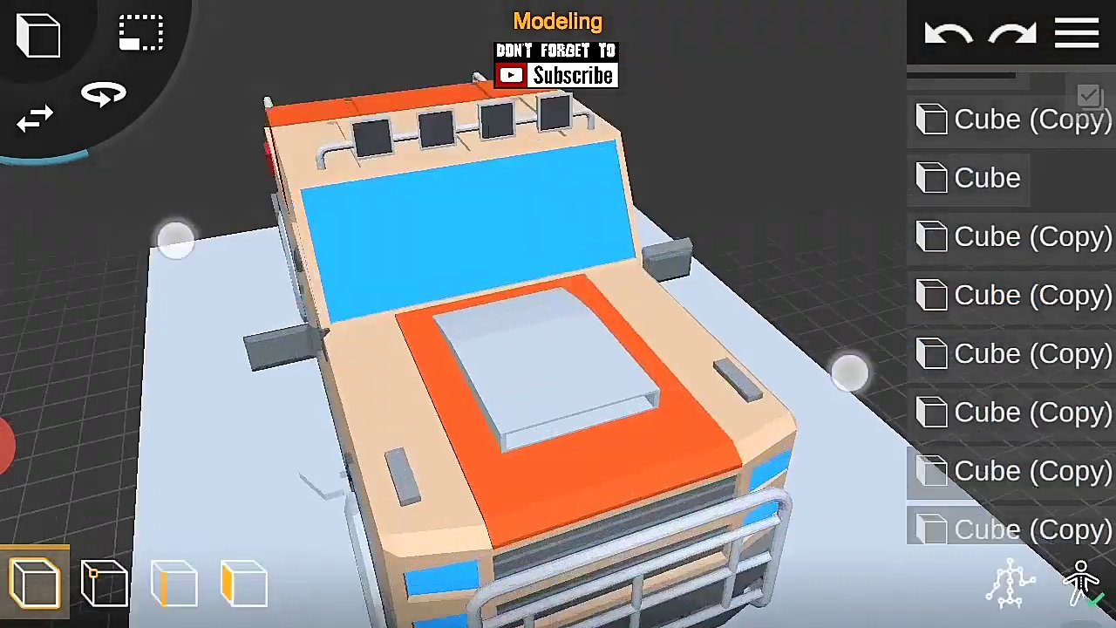
left_click(532, 349)
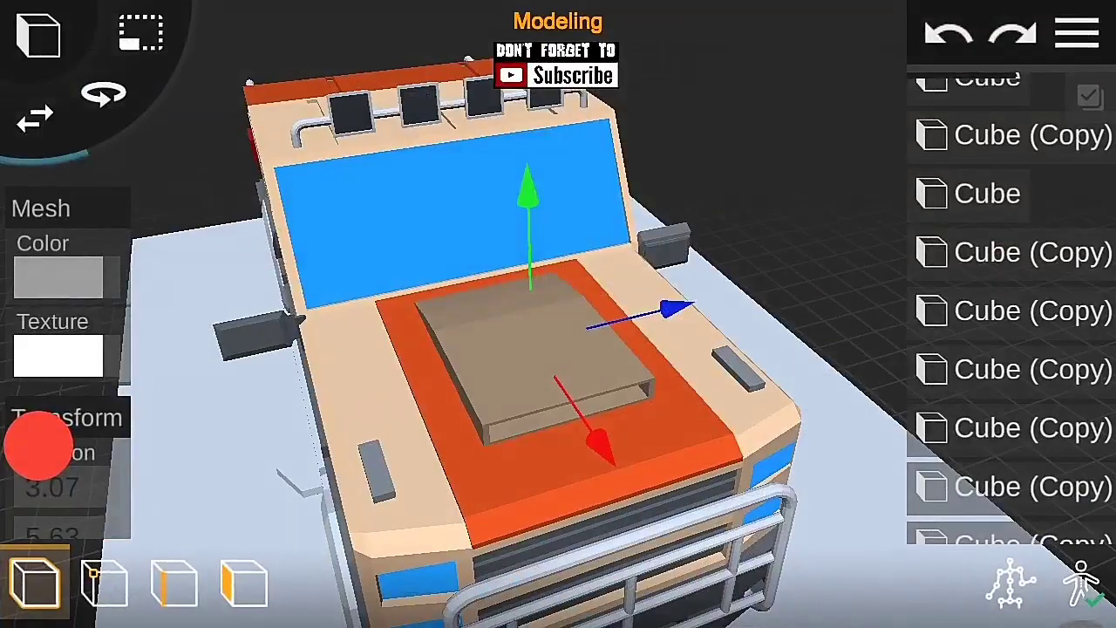
Step: Colour the selected piece light grey and the rear bumper dark grey
left_click(58, 277)
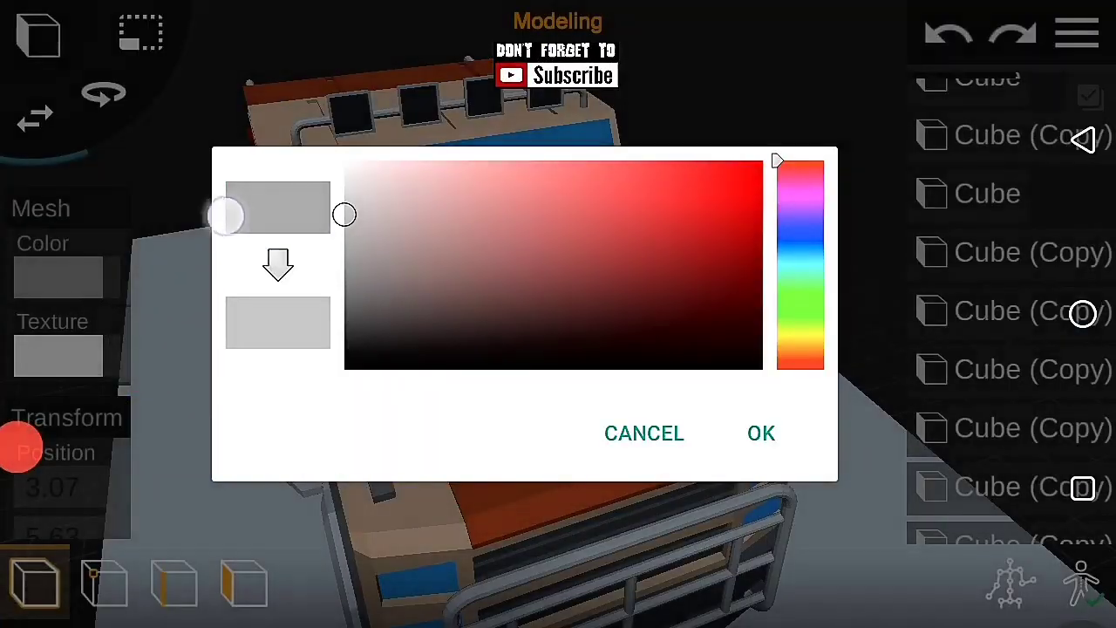
left_click(762, 434)
left_click(1078, 33)
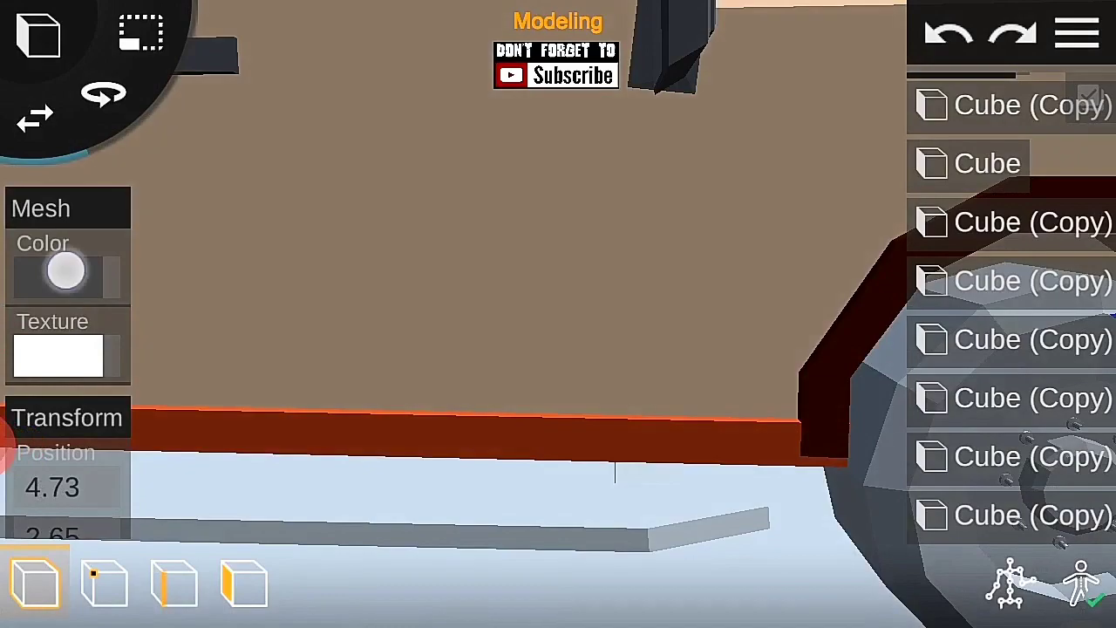
left_click(66, 271)
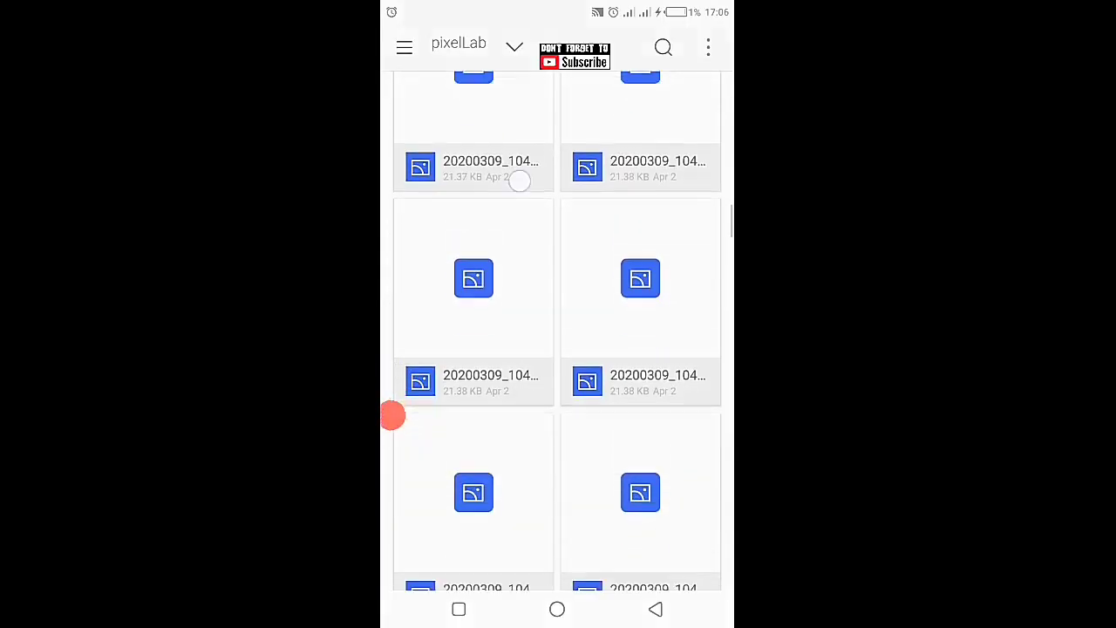
Step: Confirm the rear bumper's new orange-red Mesh Color in the picker
scroll(557, 331, "down", 1)
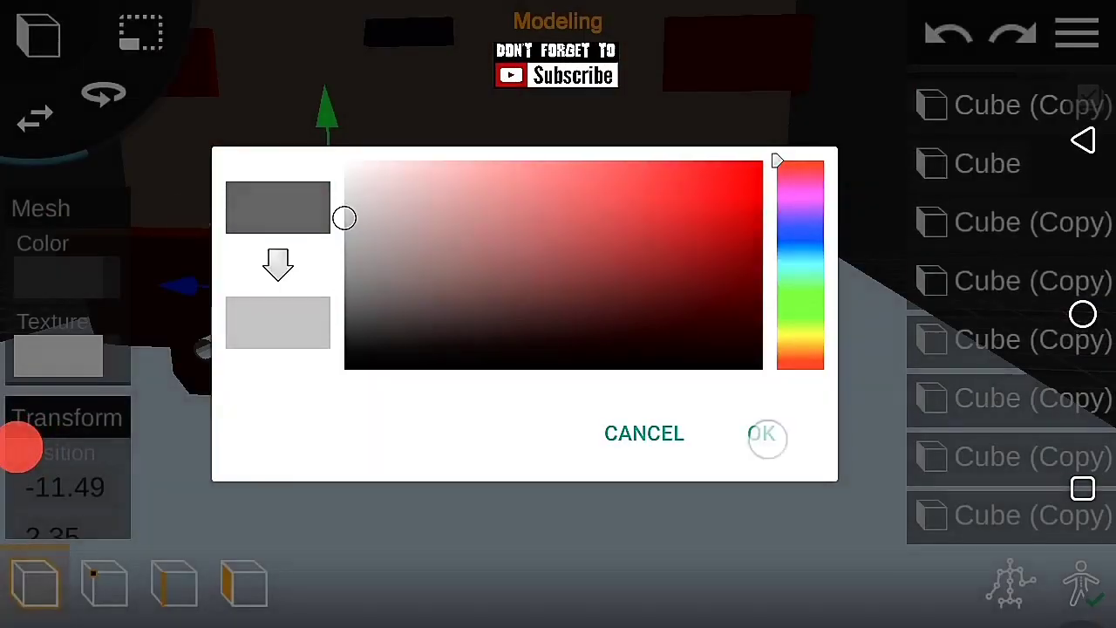
left_click(766, 438)
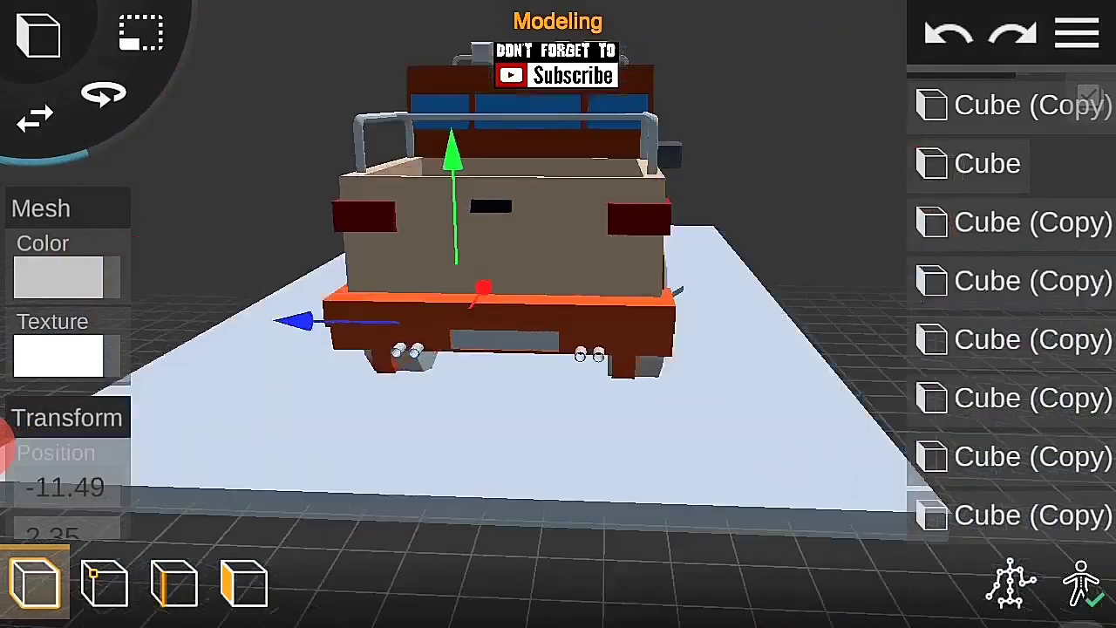
left_click(1077, 33)
left_click(746, 397)
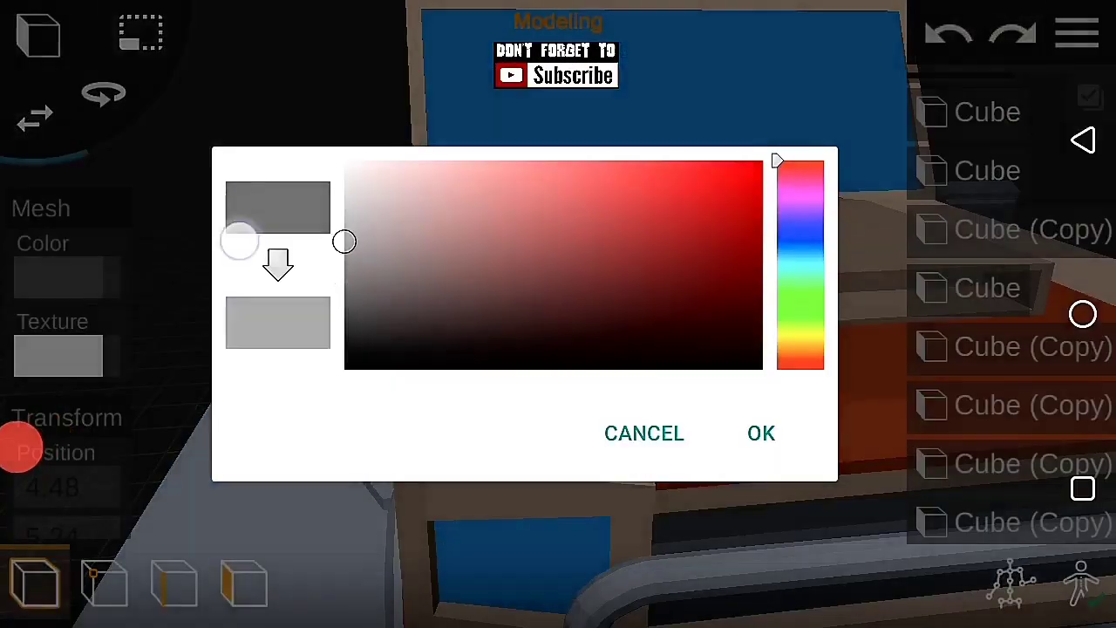
Step: Confirm dark grey on the first running board, then move to a close side view of the truck
left_click(771, 436)
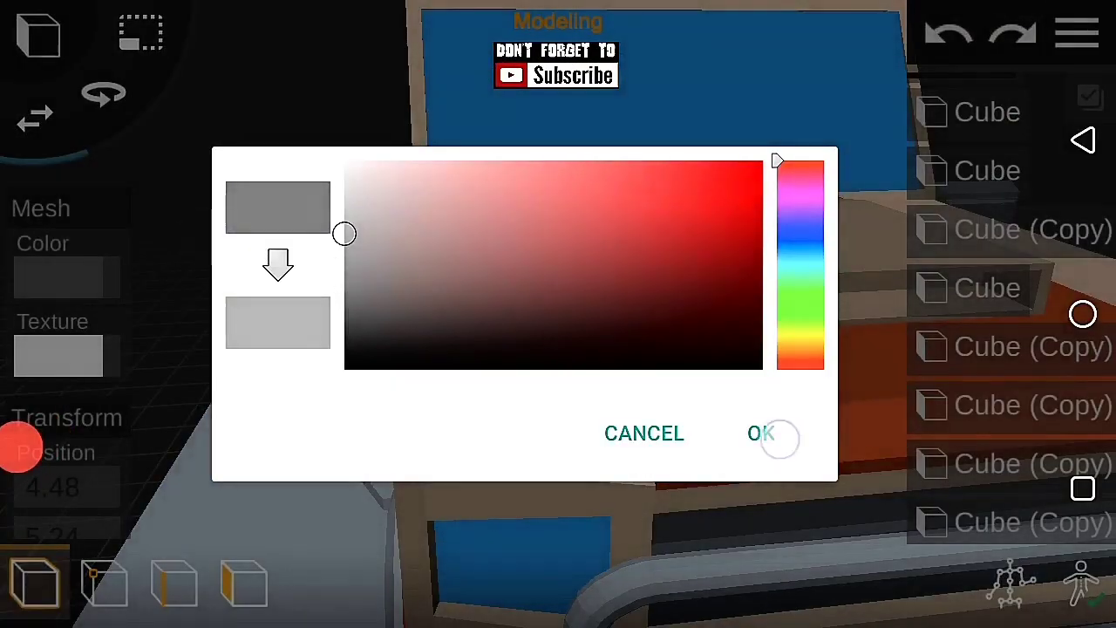
left_click_drag(715, 488, 742, 555)
left_click(58, 278)
left_click(246, 231)
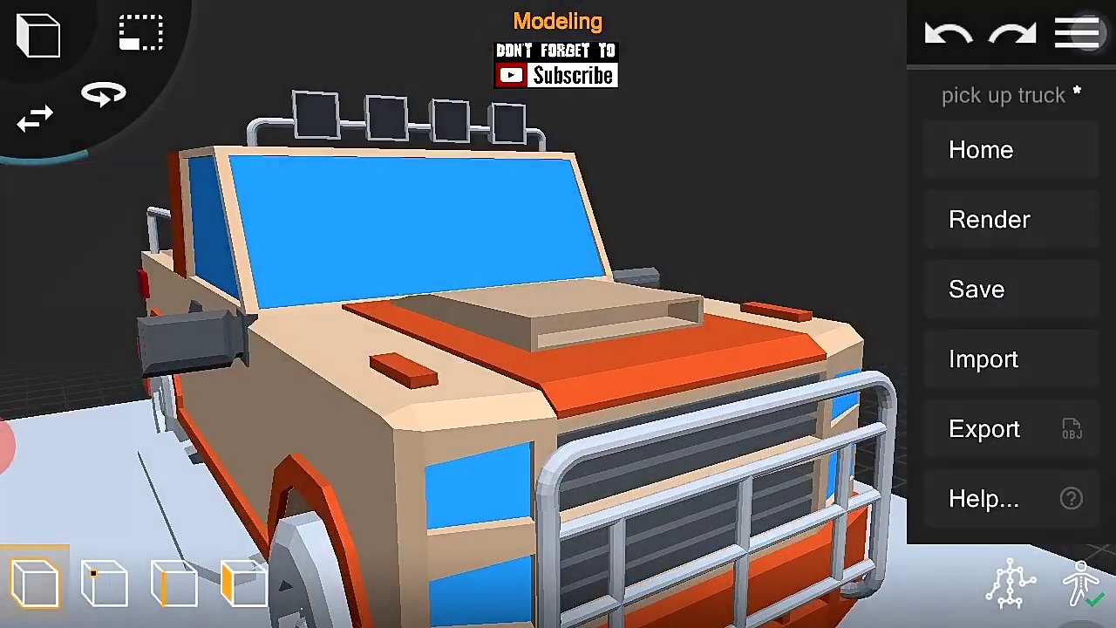
mouse_move(849, 229)
left_mouse_down()
mouse_move(339, 341)
mouse_move(334, 391)
mouse_move(89, 262)
mouse_move(175, 299)
left_mouse_up()
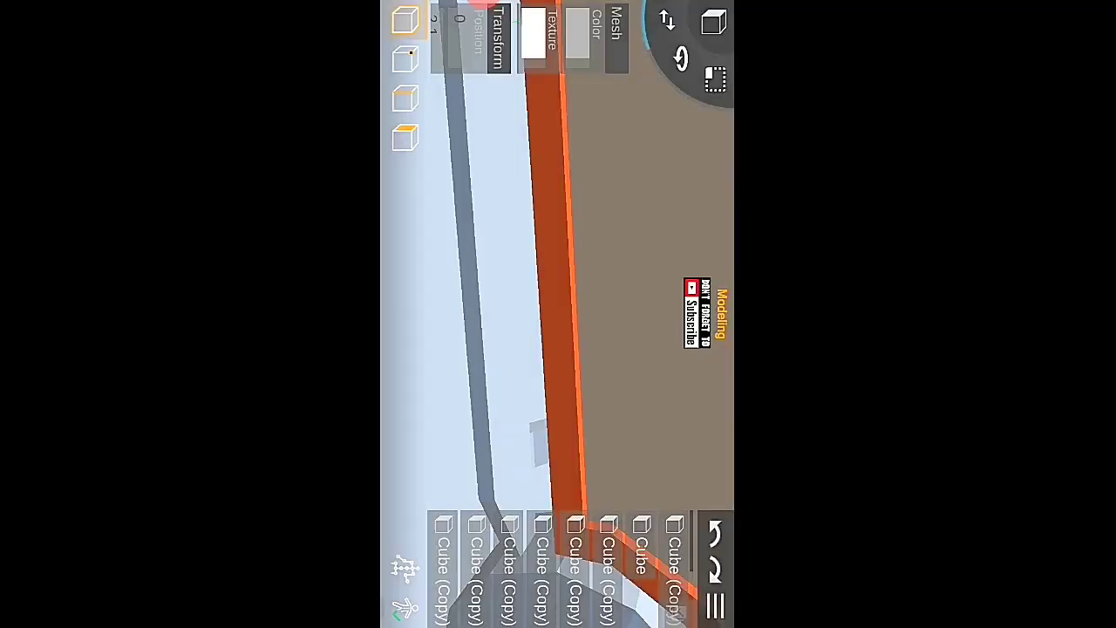
scroll(392, 416, "down", 10)
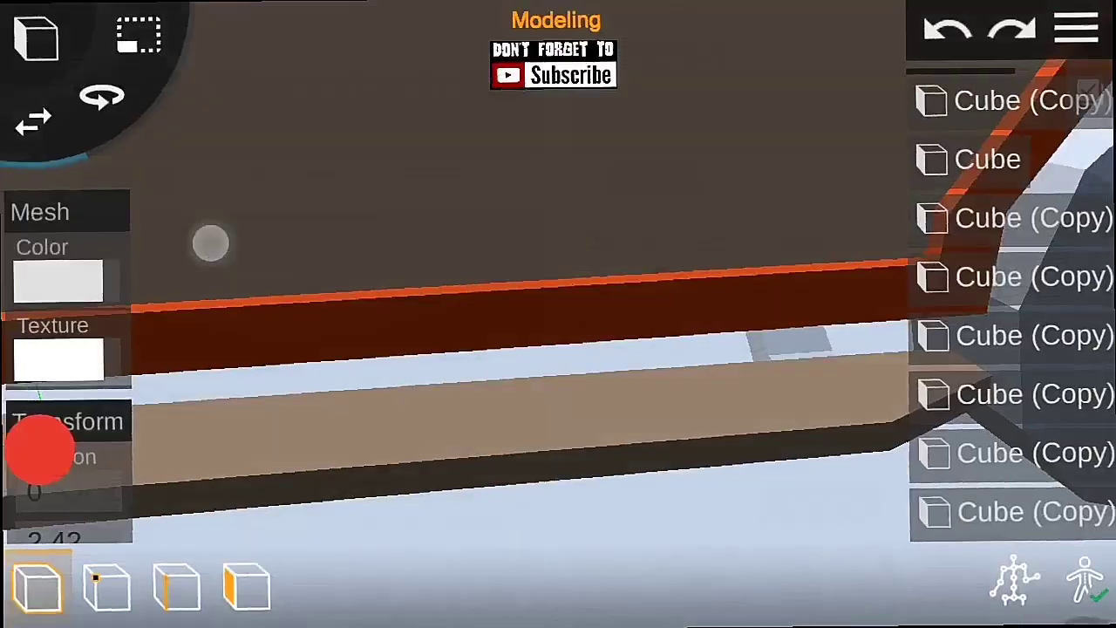
mouse_move(209, 242)
left_mouse_down()
mouse_move(476, 360)
mouse_move(904, 318)
mouse_move(818, 235)
mouse_move(93, 290)
left_mouse_up()
Step: Colour the next side running-board piece dark grey
left_click(58, 277)
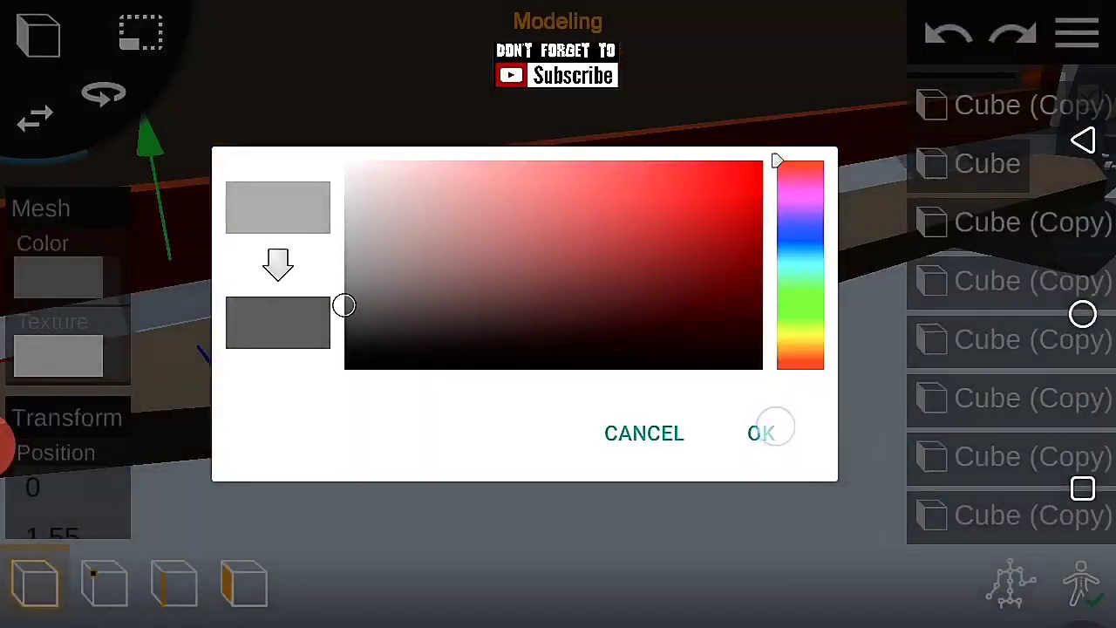
left_click(772, 431)
left_click(61, 272)
left_click(759, 433)
left_click_drag(807, 444, 859, 224)
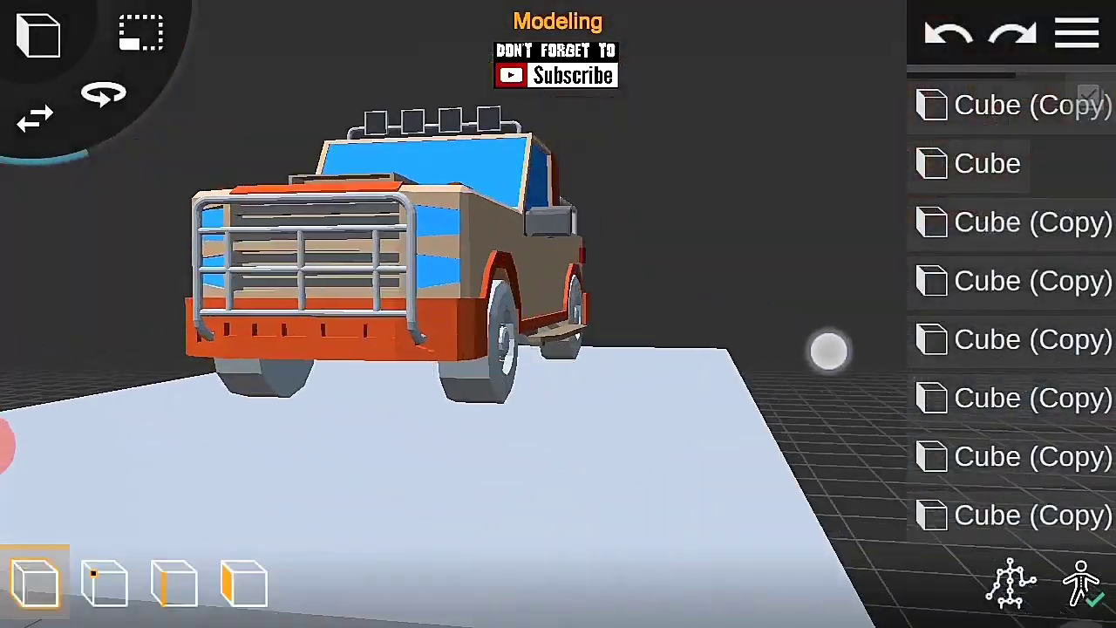
left_click_drag(828, 350, 776, 410)
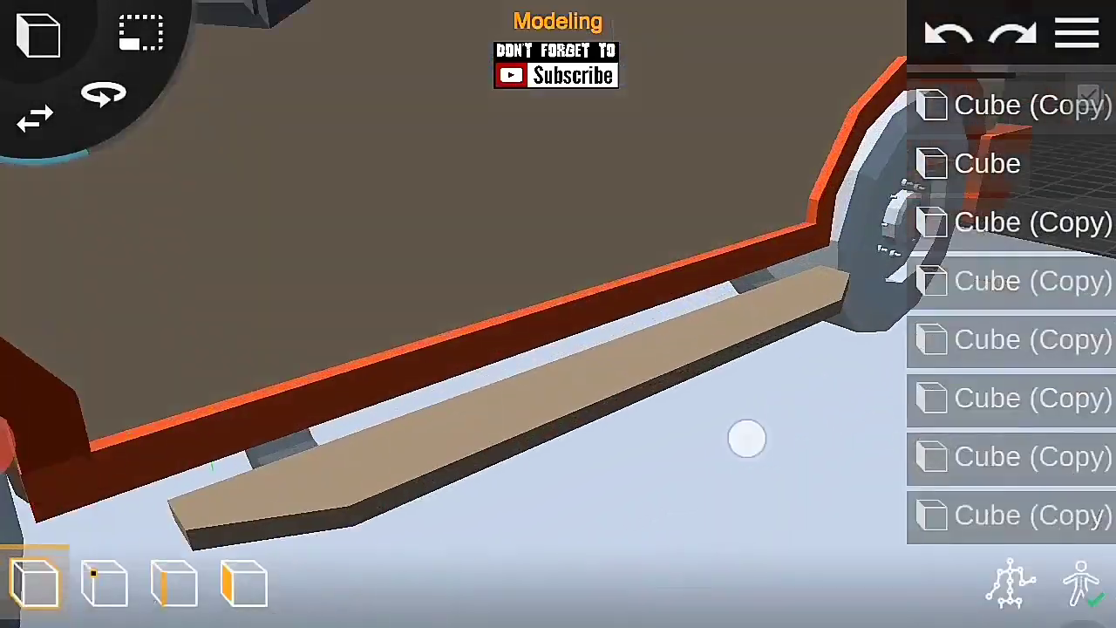
Step: Undo a wrong colour change and recolour the remaining running-board pieces dark grey
left_click(949, 32)
left_click(57, 277)
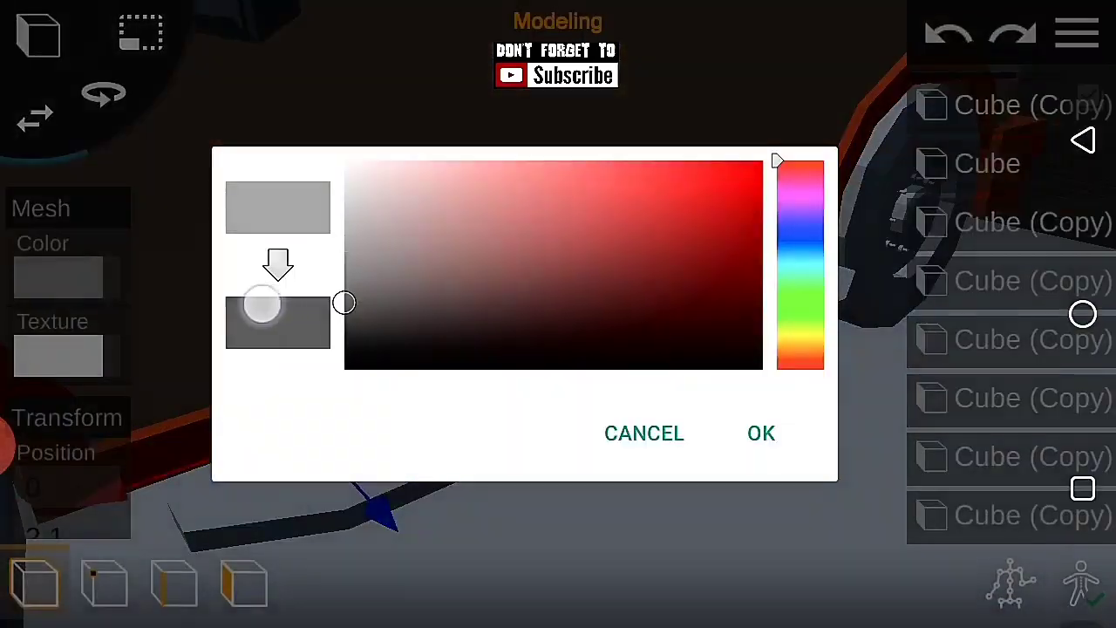
left_click(747, 433)
left_click(57, 278)
left_click(762, 433)
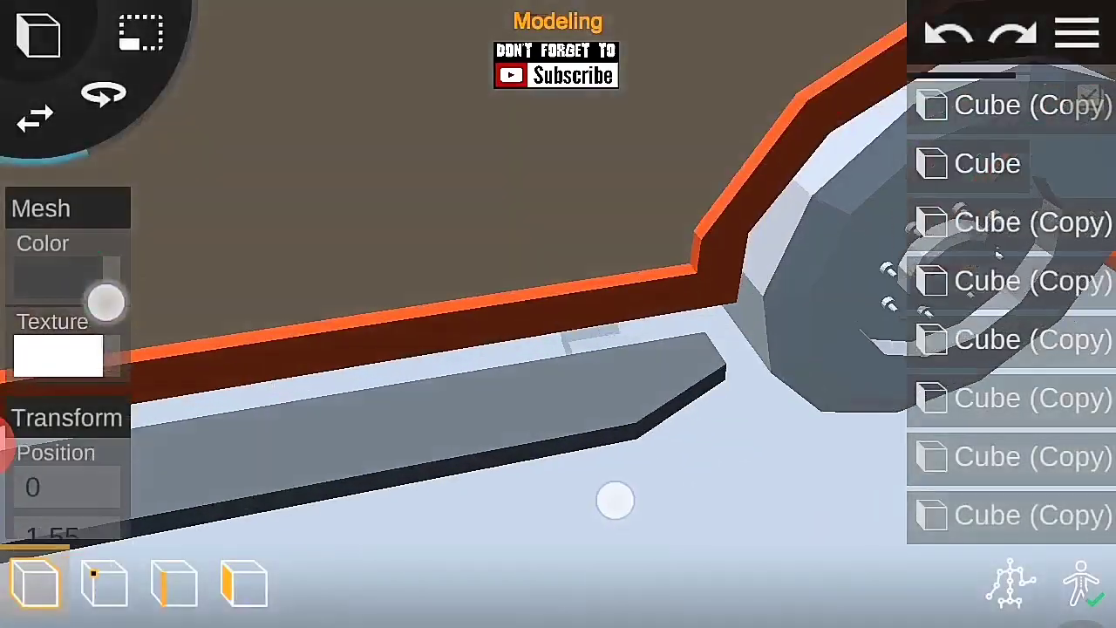
left_click(57, 277)
left_click(225, 320)
scroll(523, 393, "down", 5)
left_click(1078, 32)
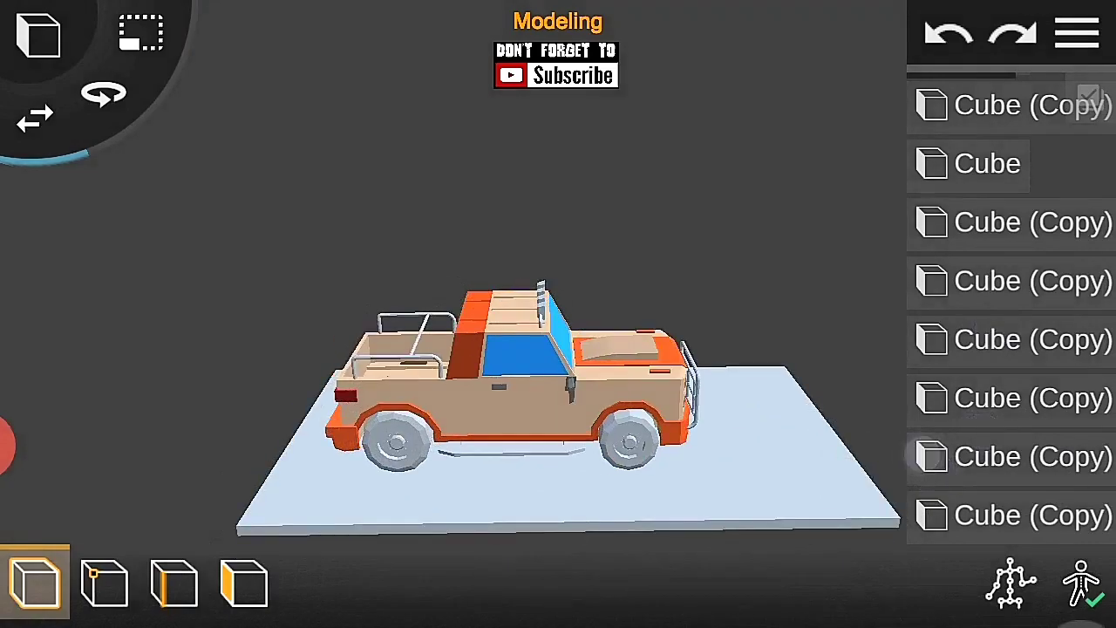
Step: Colour a part beneath the truck dark grey
scroll(436, 419, "up", 5)
scroll(348, 392, "up", 5)
left_click(261, 523)
left_click(58, 277)
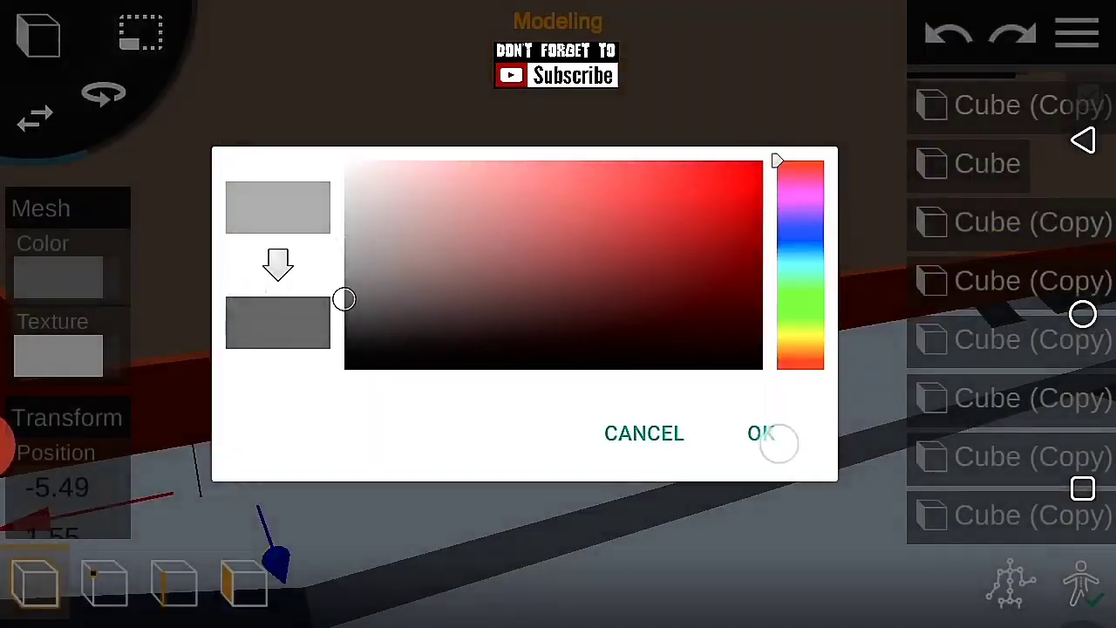
left_click(761, 434)
Step: Recolour two more underside cubes and swing the view round to the truck's front
scroll(509, 351, "up", 3)
left_click(86, 279)
left_click(761, 433)
left_click(673, 566)
left_click(57, 277)
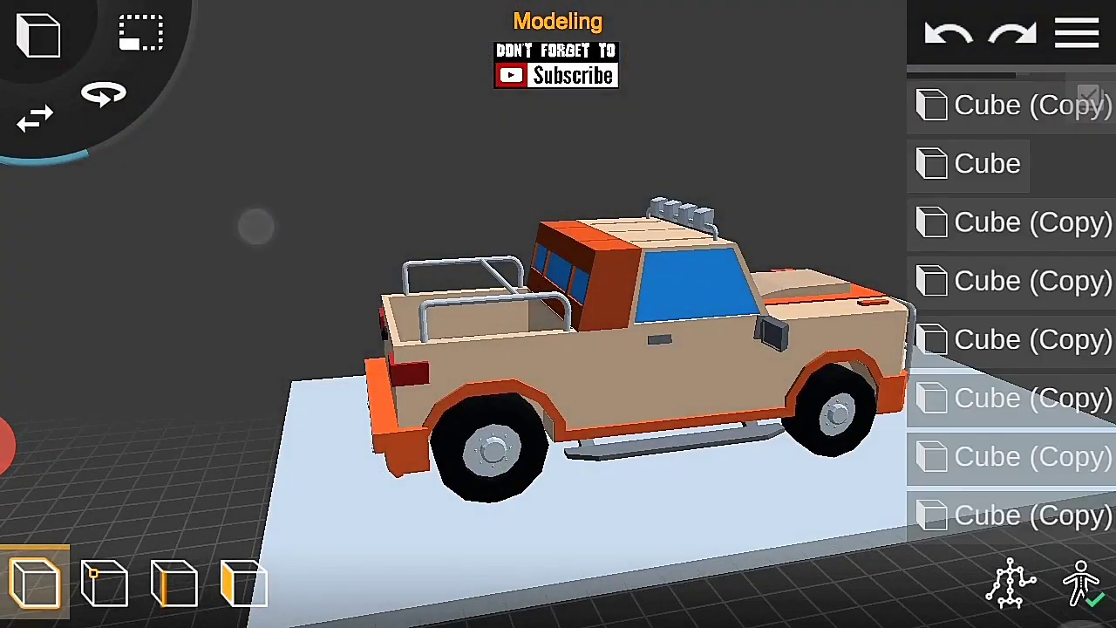
mouse_move(255, 226)
left_mouse_down()
mouse_move(817, 373)
mouse_move(730, 307)
left_mouse_up()
scroll(511, 373, "up", 3)
scroll(505, 423, "up", 3)
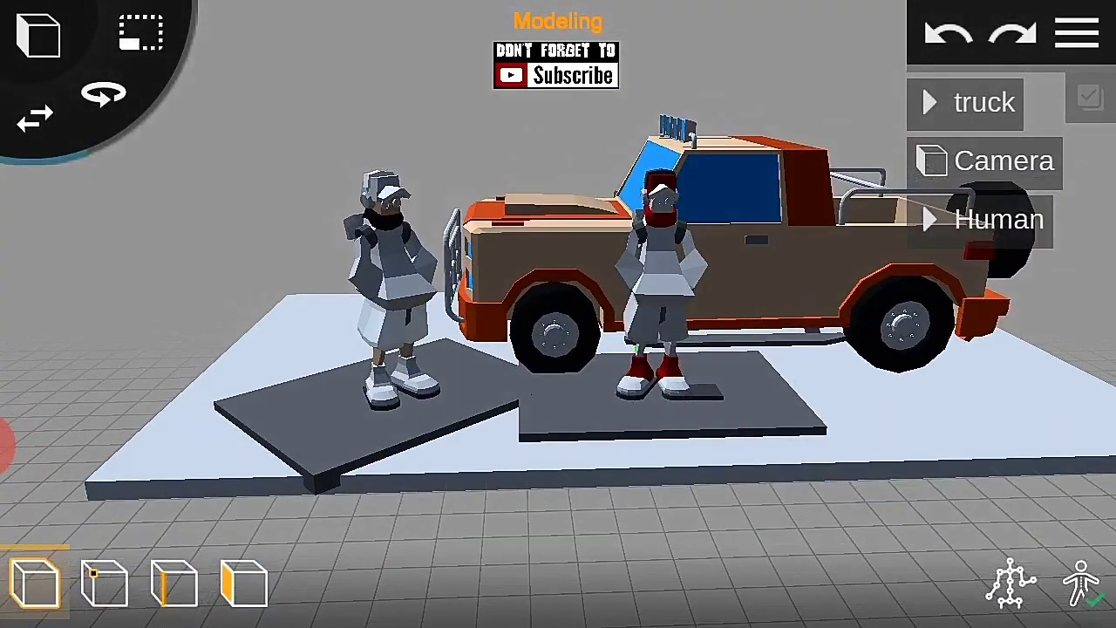
Step: Delete the second Human figure and the dark platforms under the figures
left_click(999, 220)
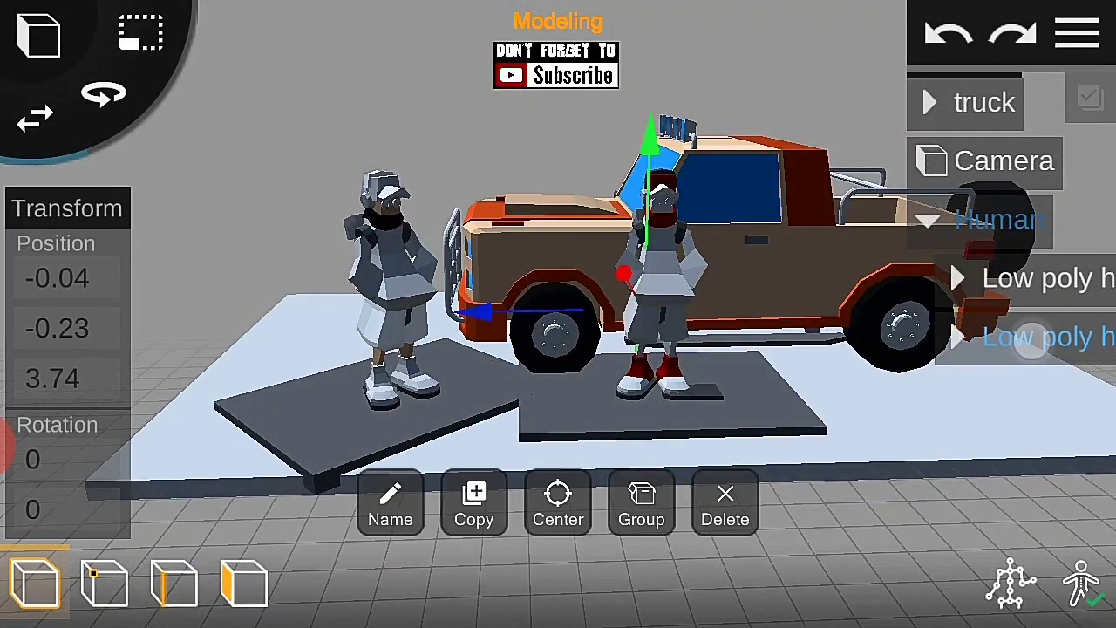
left_click(726, 506)
left_click(726, 506)
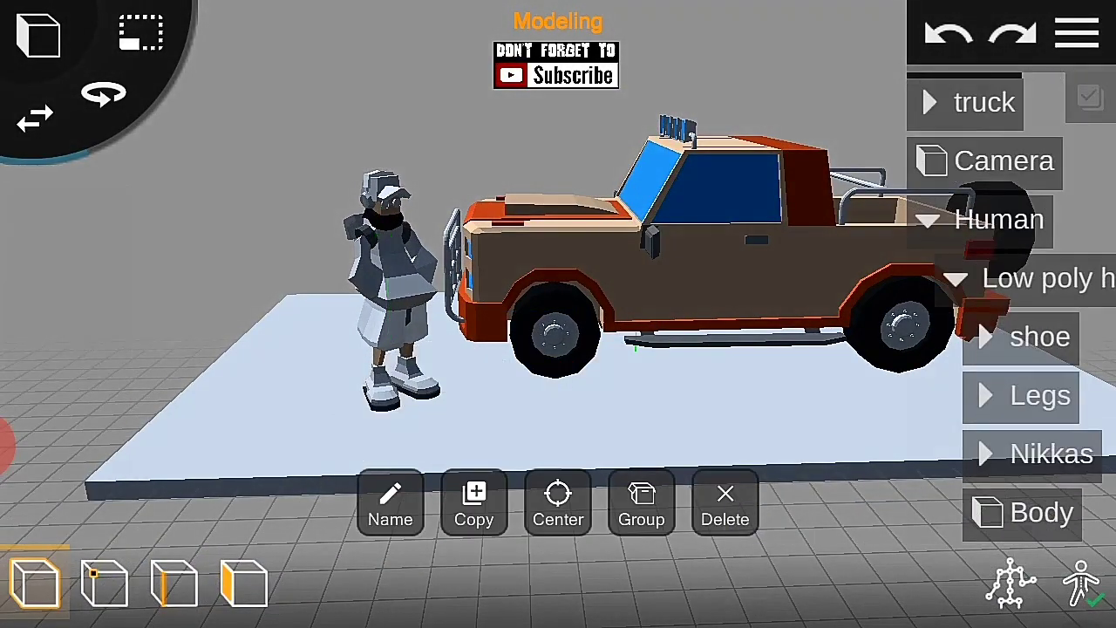
left_click(1078, 34)
left_click(1004, 289)
Step: Save the project, then view the truck and remaining figure from behind
scroll(573, 395, "up", 5)
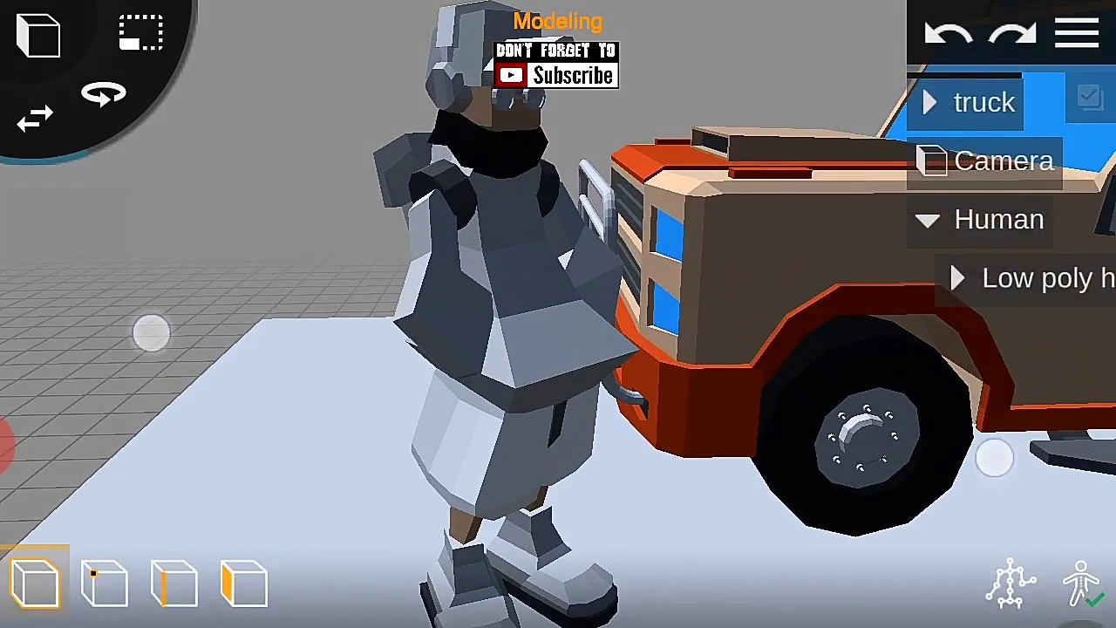
left_click(998, 219)
mouse_move(912, 521)
left_mouse_down()
mouse_move(852, 229)
mouse_move(717, 390)
mouse_move(866, 344)
mouse_move(917, 363)
mouse_move(679, 418)
mouse_move(939, 424)
mouse_move(620, 406)
mouse_move(881, 474)
mouse_move(783, 199)
left_mouse_up()
left_click(217, 243)
left_click(1077, 33)
mouse_move(663, 419)
left_mouse_down()
mouse_move(854, 329)
mouse_move(648, 450)
mouse_move(946, 412)
mouse_move(680, 431)
mouse_move(720, 431)
mouse_move(617, 500)
left_mouse_up()
mouse_move(690, 365)
left_mouse_down()
mouse_move(742, 418)
mouse_move(840, 358)
mouse_move(857, 411)
left_mouse_up()
mouse_move(302, 357)
left_mouse_down()
mouse_move(317, 370)
mouse_move(157, 317)
mouse_move(187, 349)
mouse_move(55, 349)
mouse_move(291, 341)
mouse_move(935, 476)
left_mouse_up()
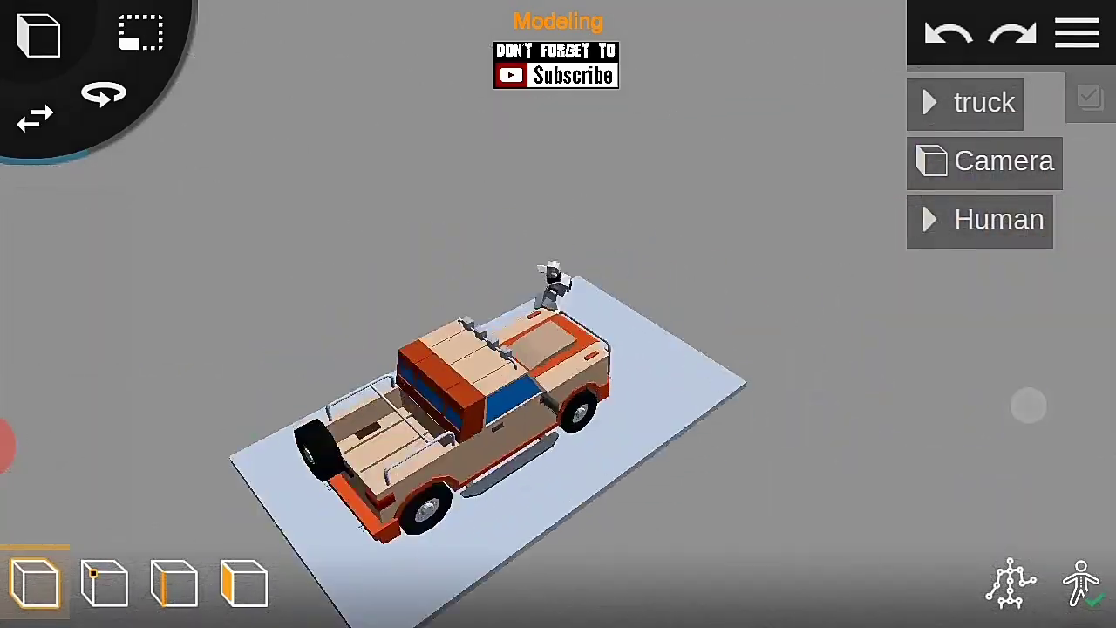
Step: Orbit to view the finished truck and human figure from above
left_click_drag(1029, 405, 720, 396)
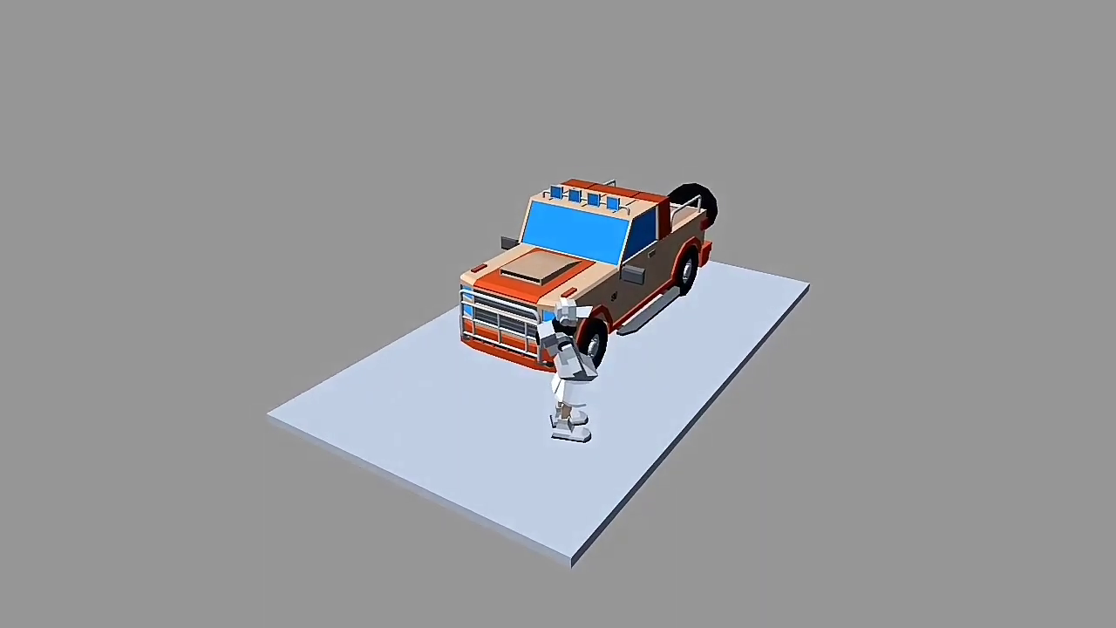